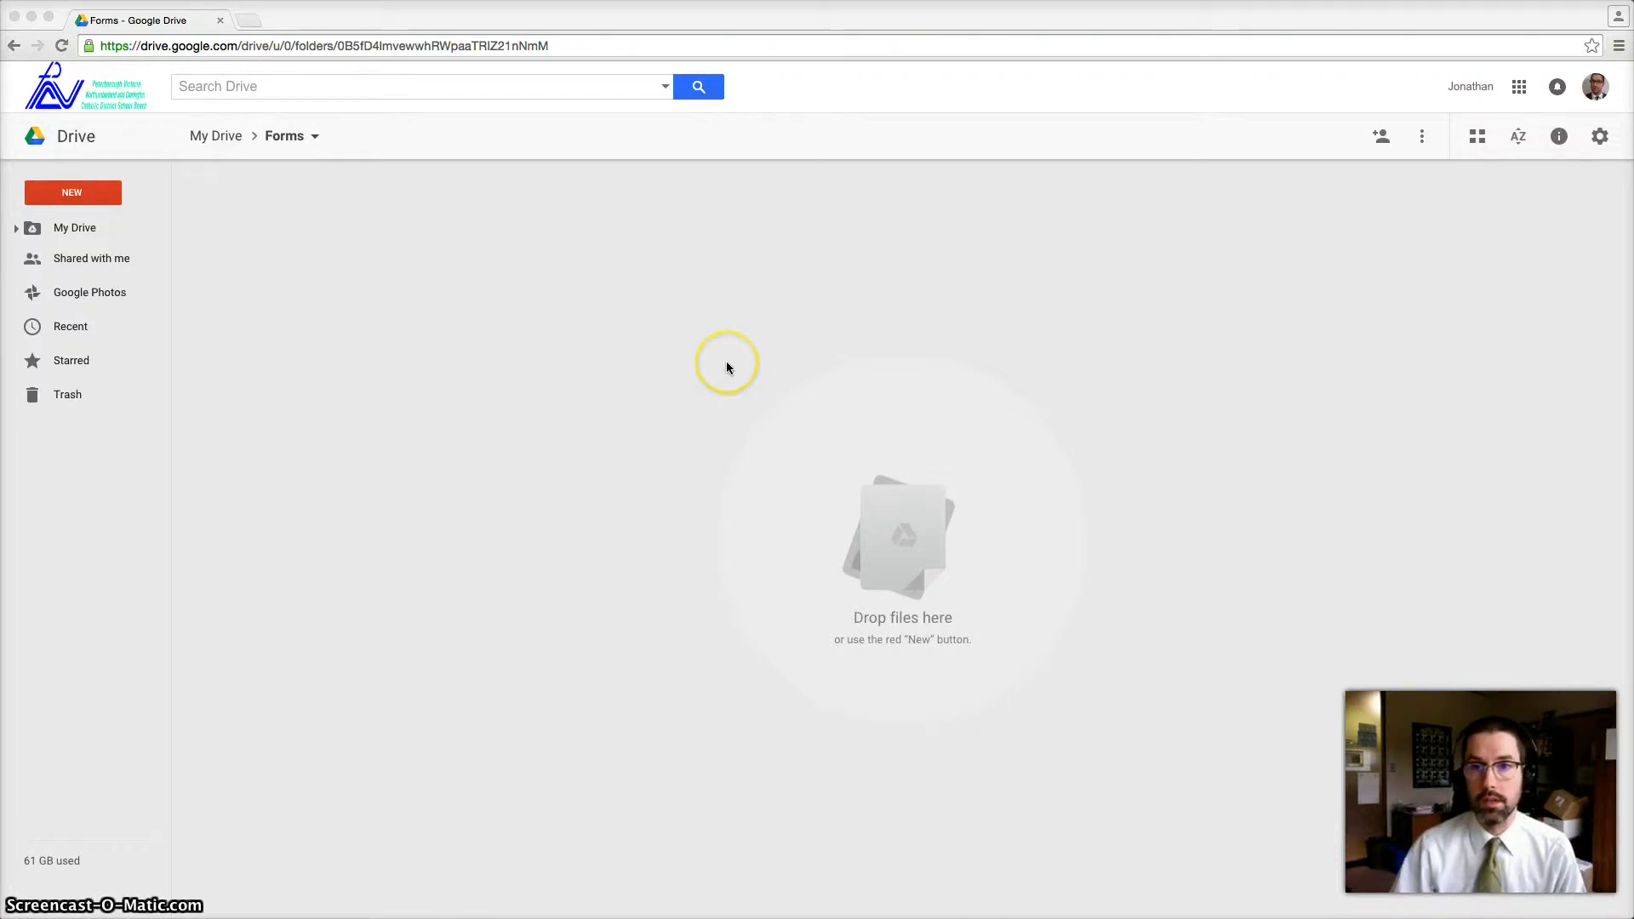
{"action": "left_click", "coordinate": [1520, 88]}
{"action": "left_click", "coordinate": [1520, 88]}
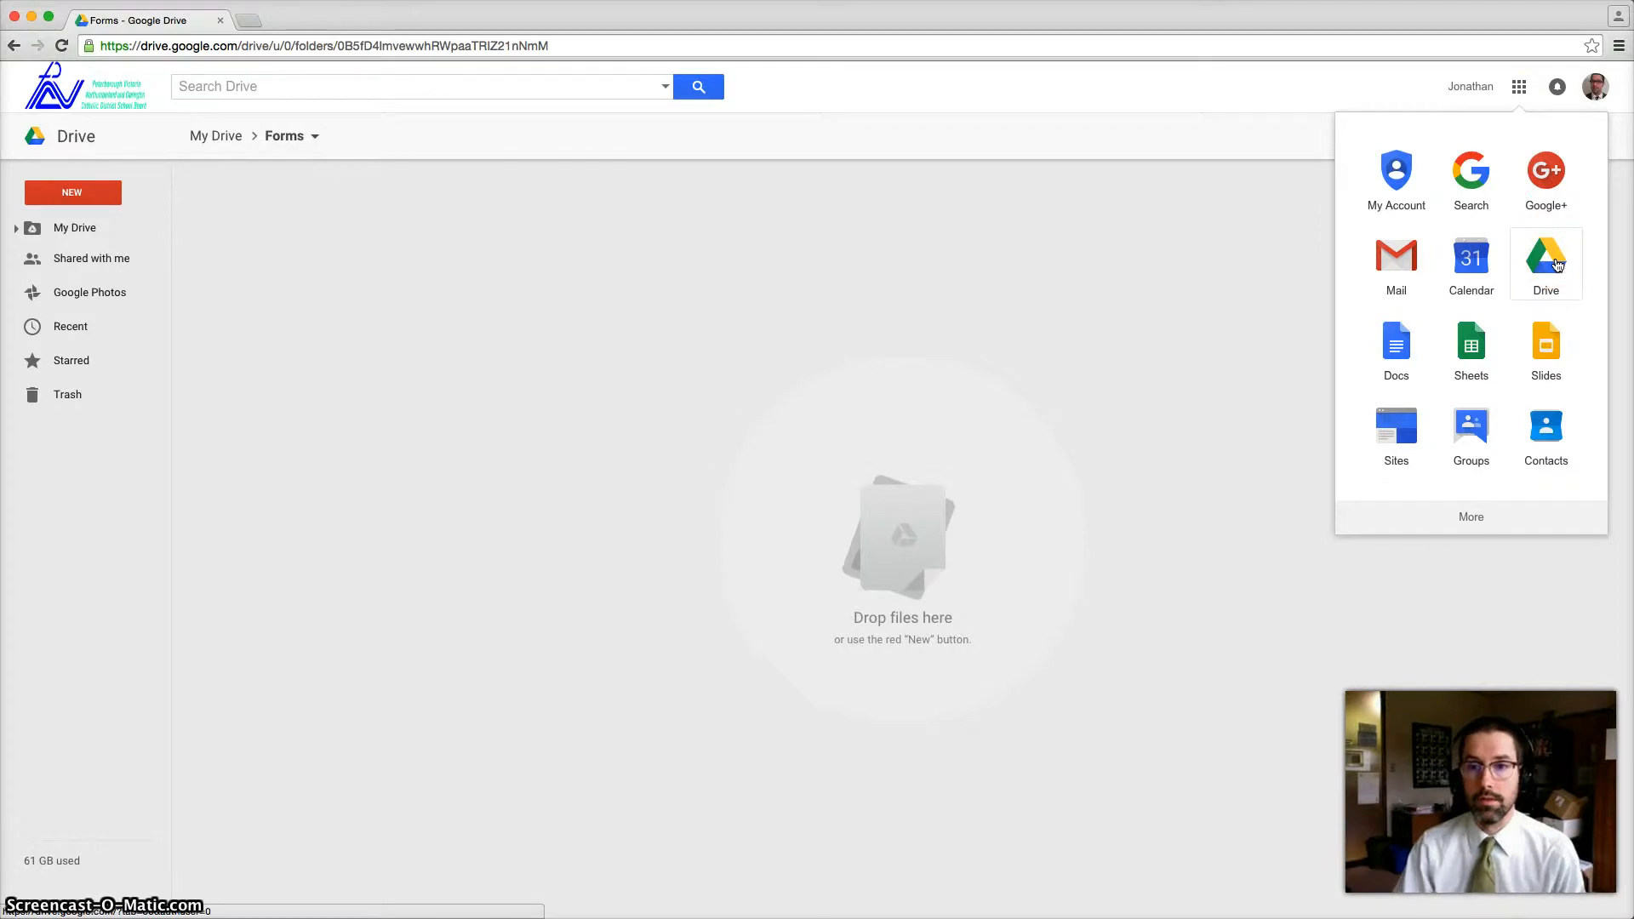
{"action": "left_click", "coordinate": [962, 303]}
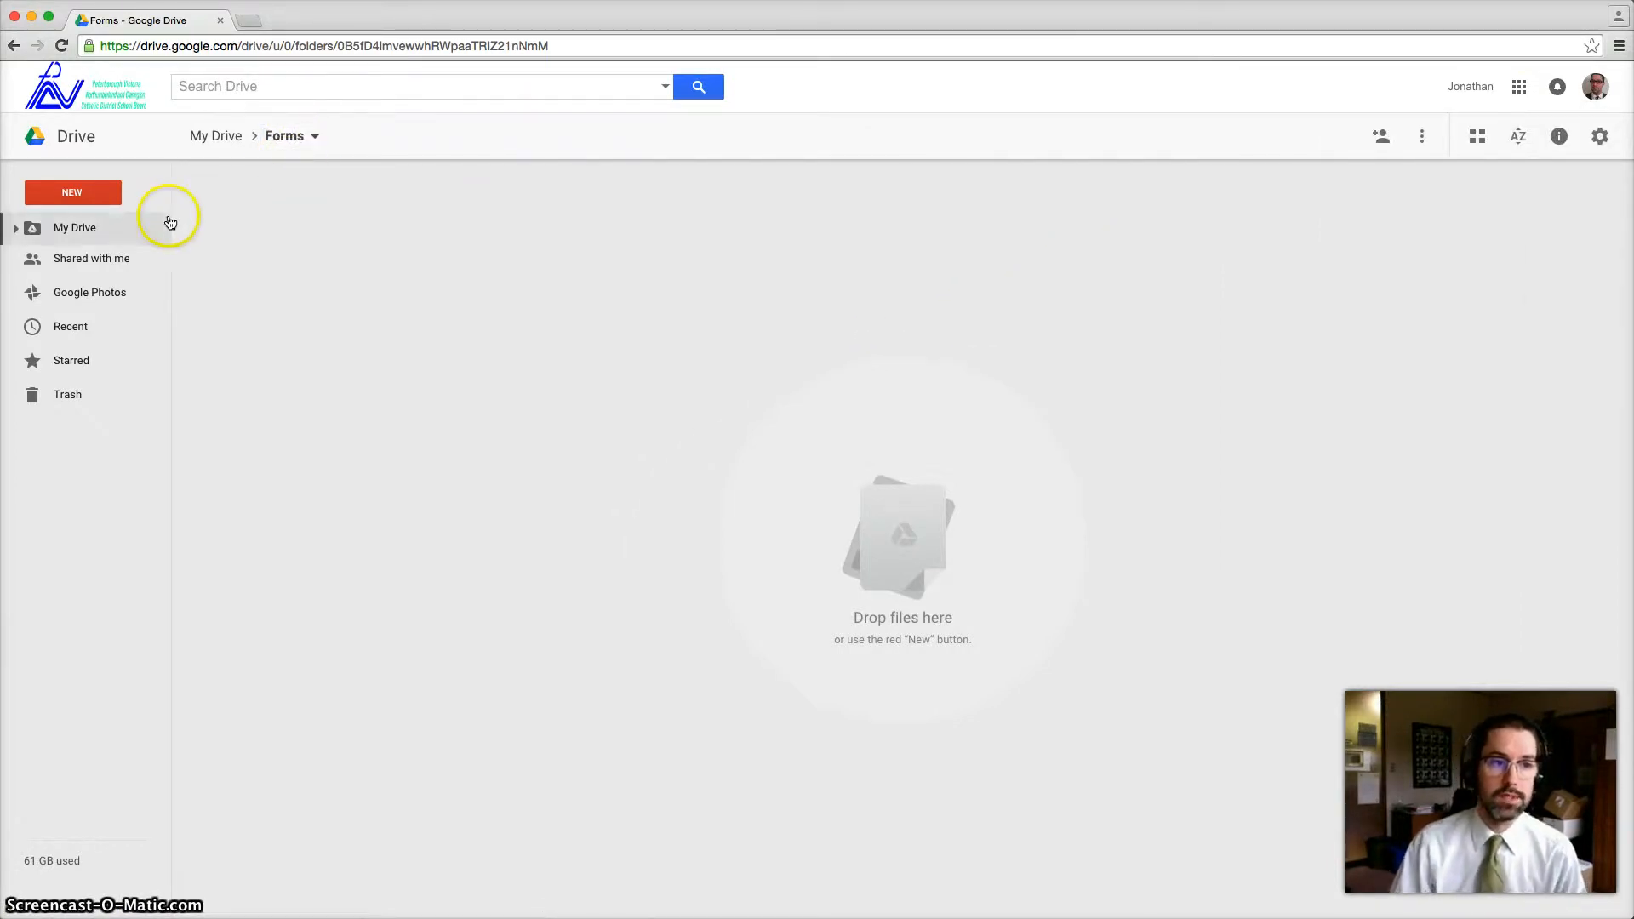
- Create a new Google Form in the Forms folder
{"action": "left_click", "coordinate": [79, 193]}
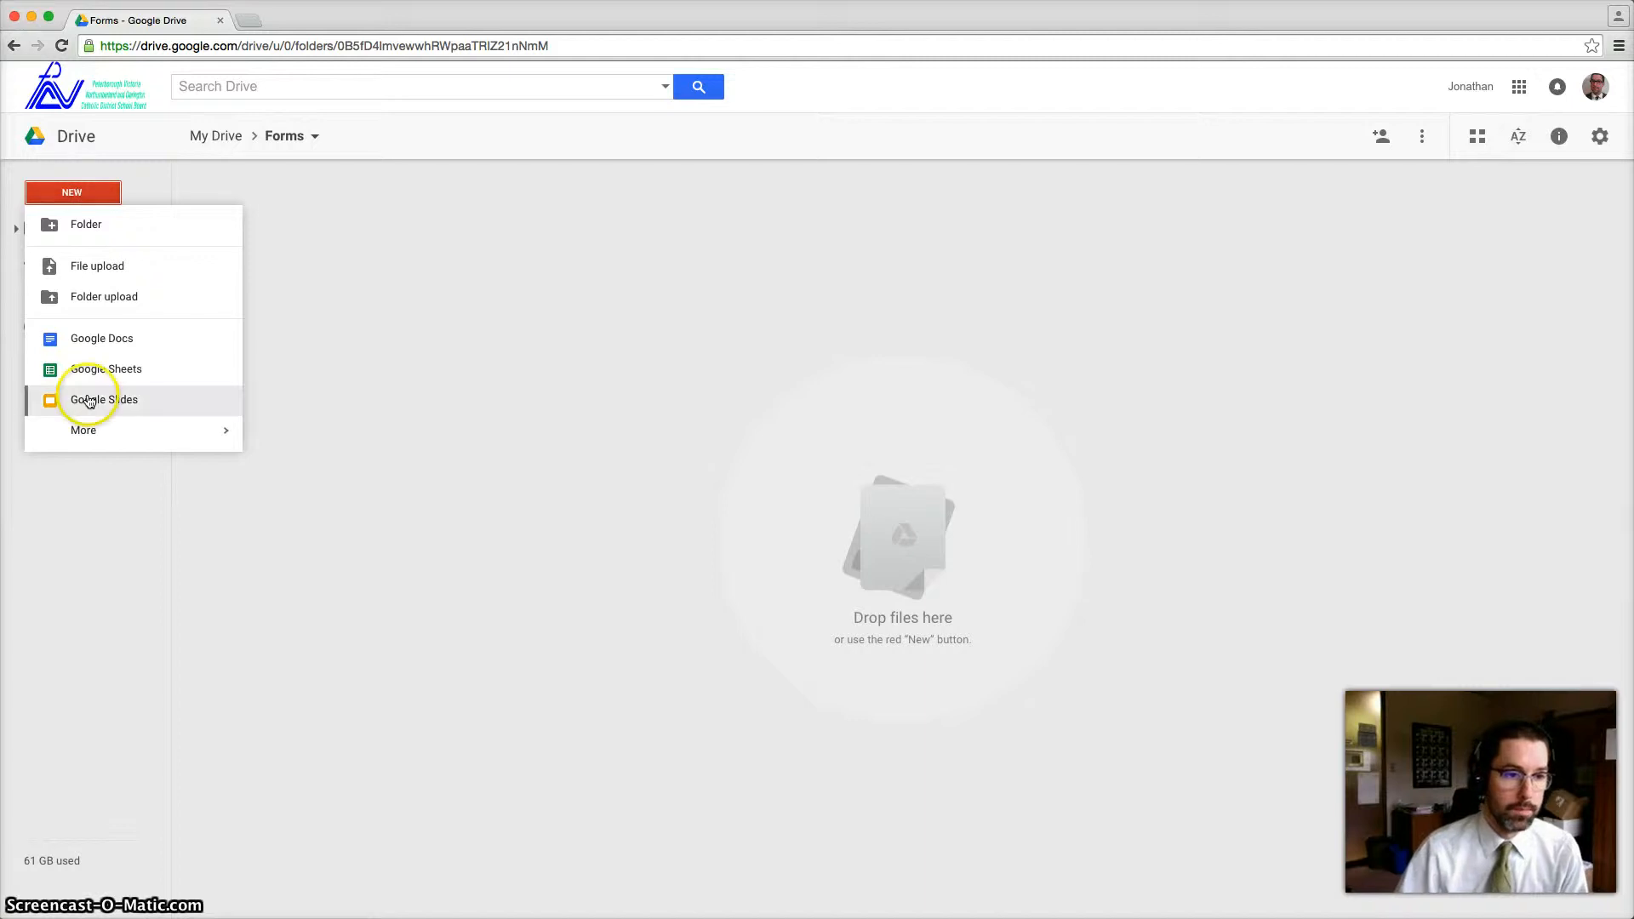
{"action": "mouse_move", "coordinate": [109, 441]}
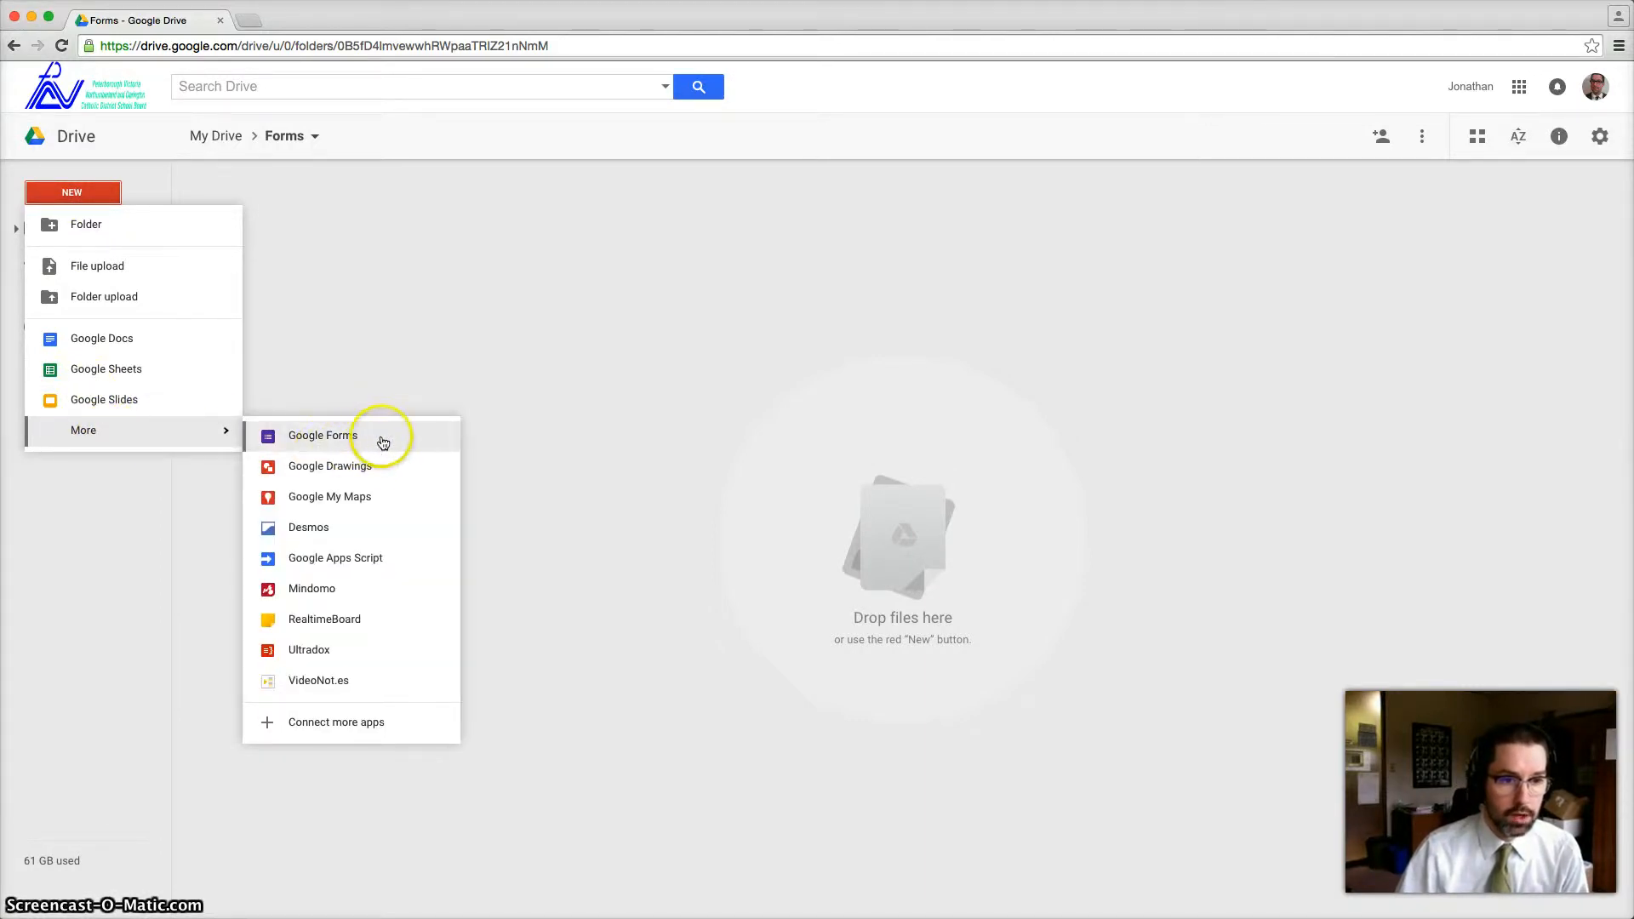
{"action": "left_click", "coordinate": [308, 438]}
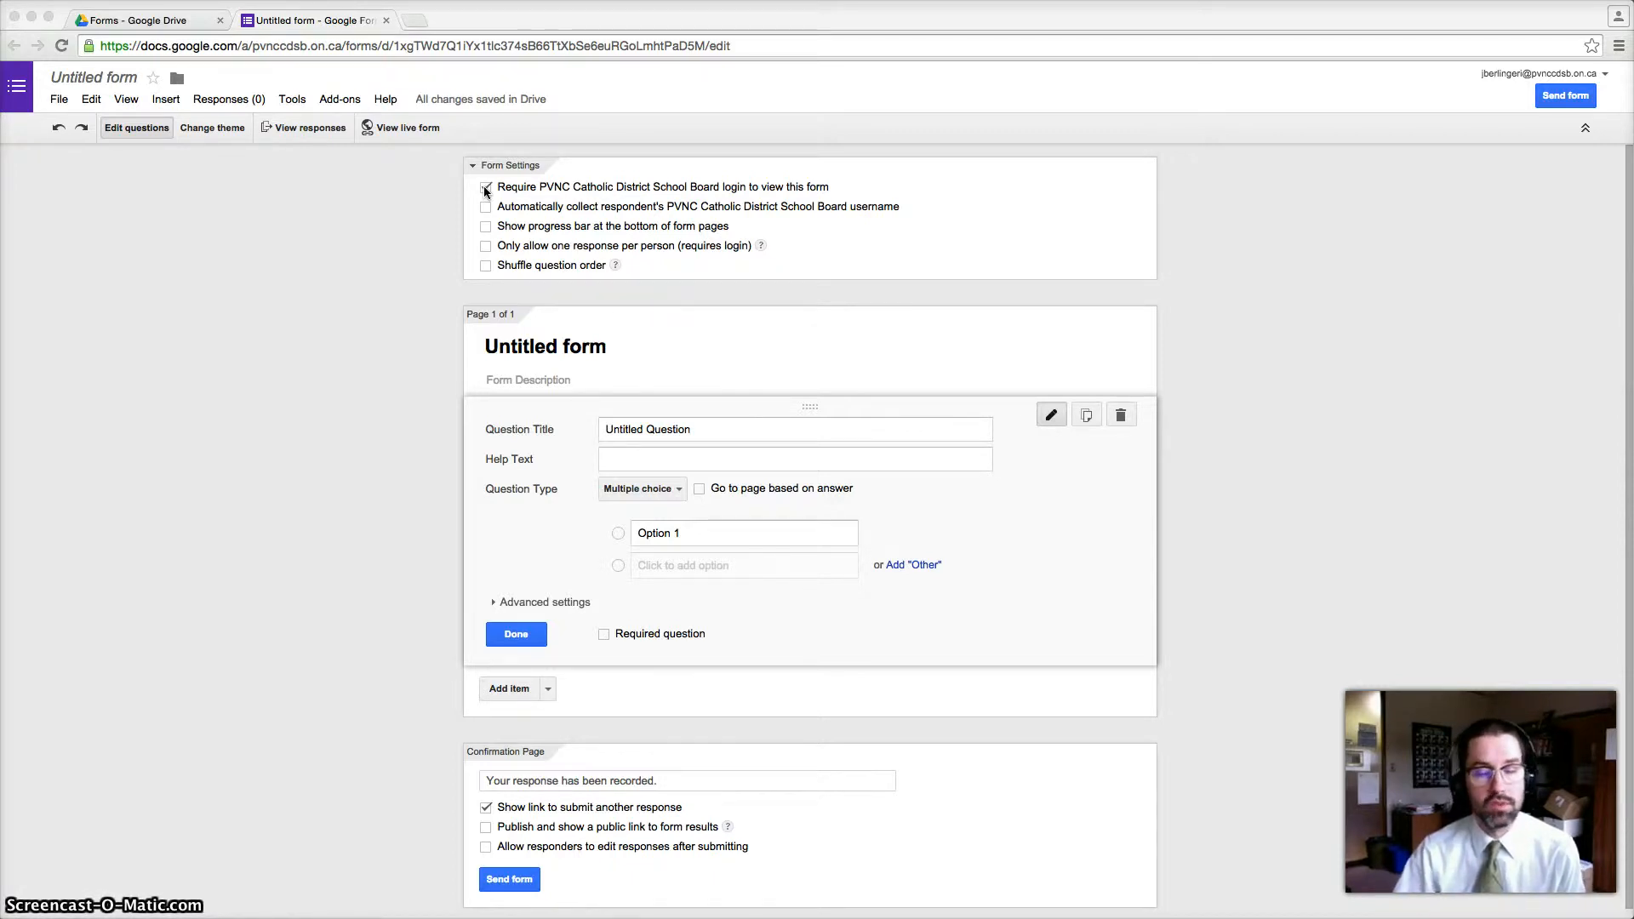
- Stop requiring a PVNC Catholic District School Board login to view the form, and rename the form as Example Form
{"action": "left_click", "coordinate": [486, 188]}
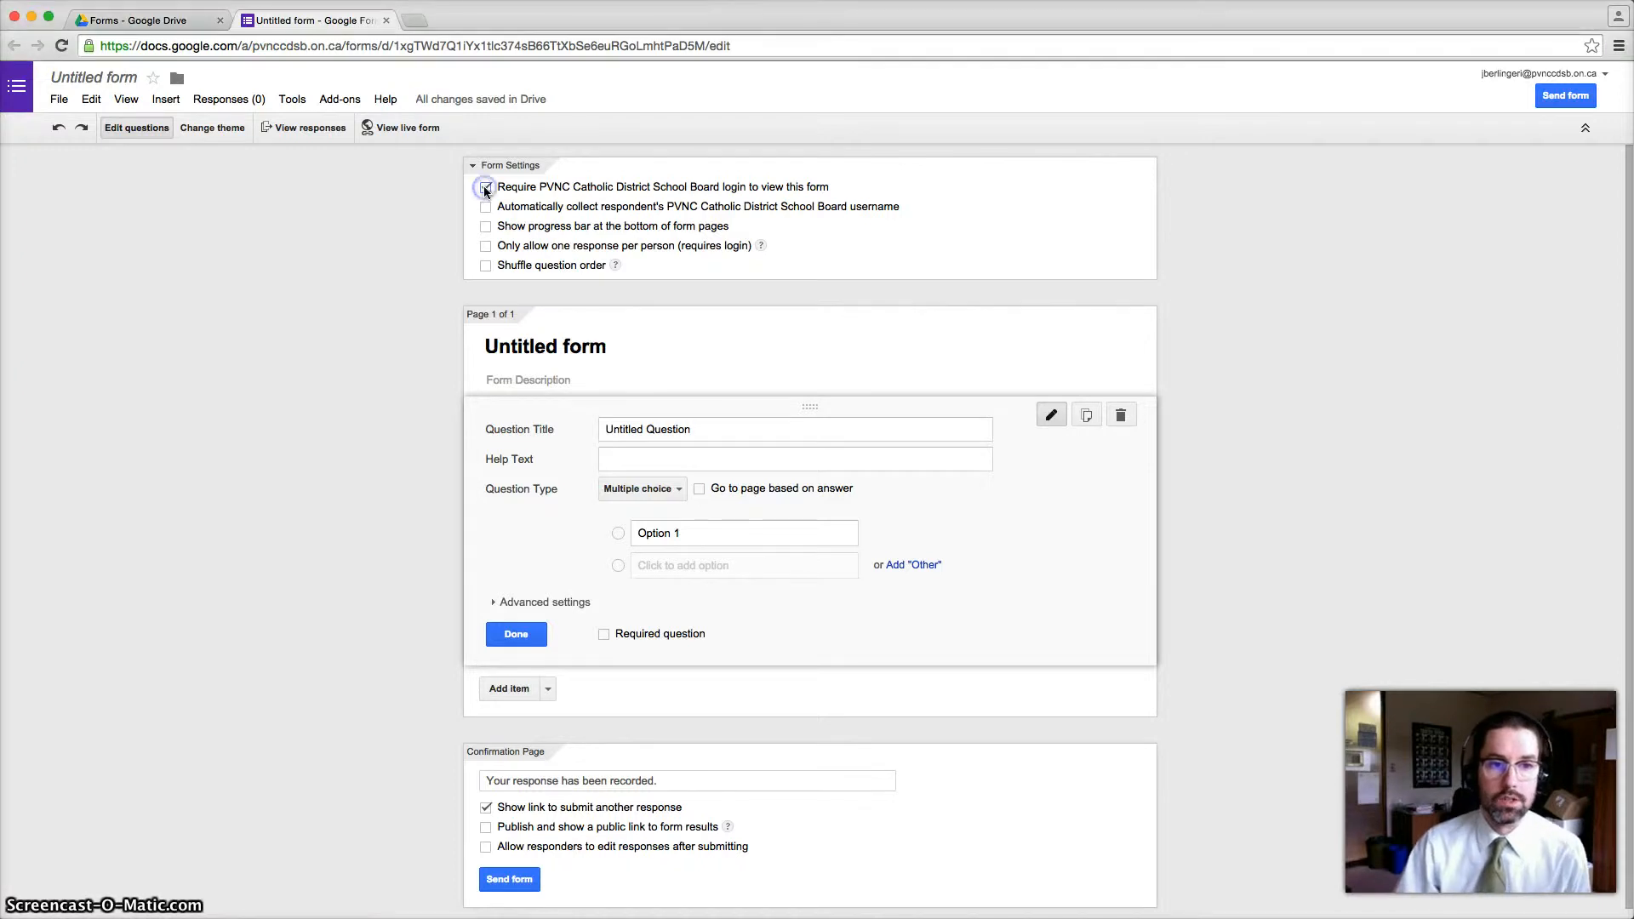
{"action": "left_click", "coordinate": [486, 189]}
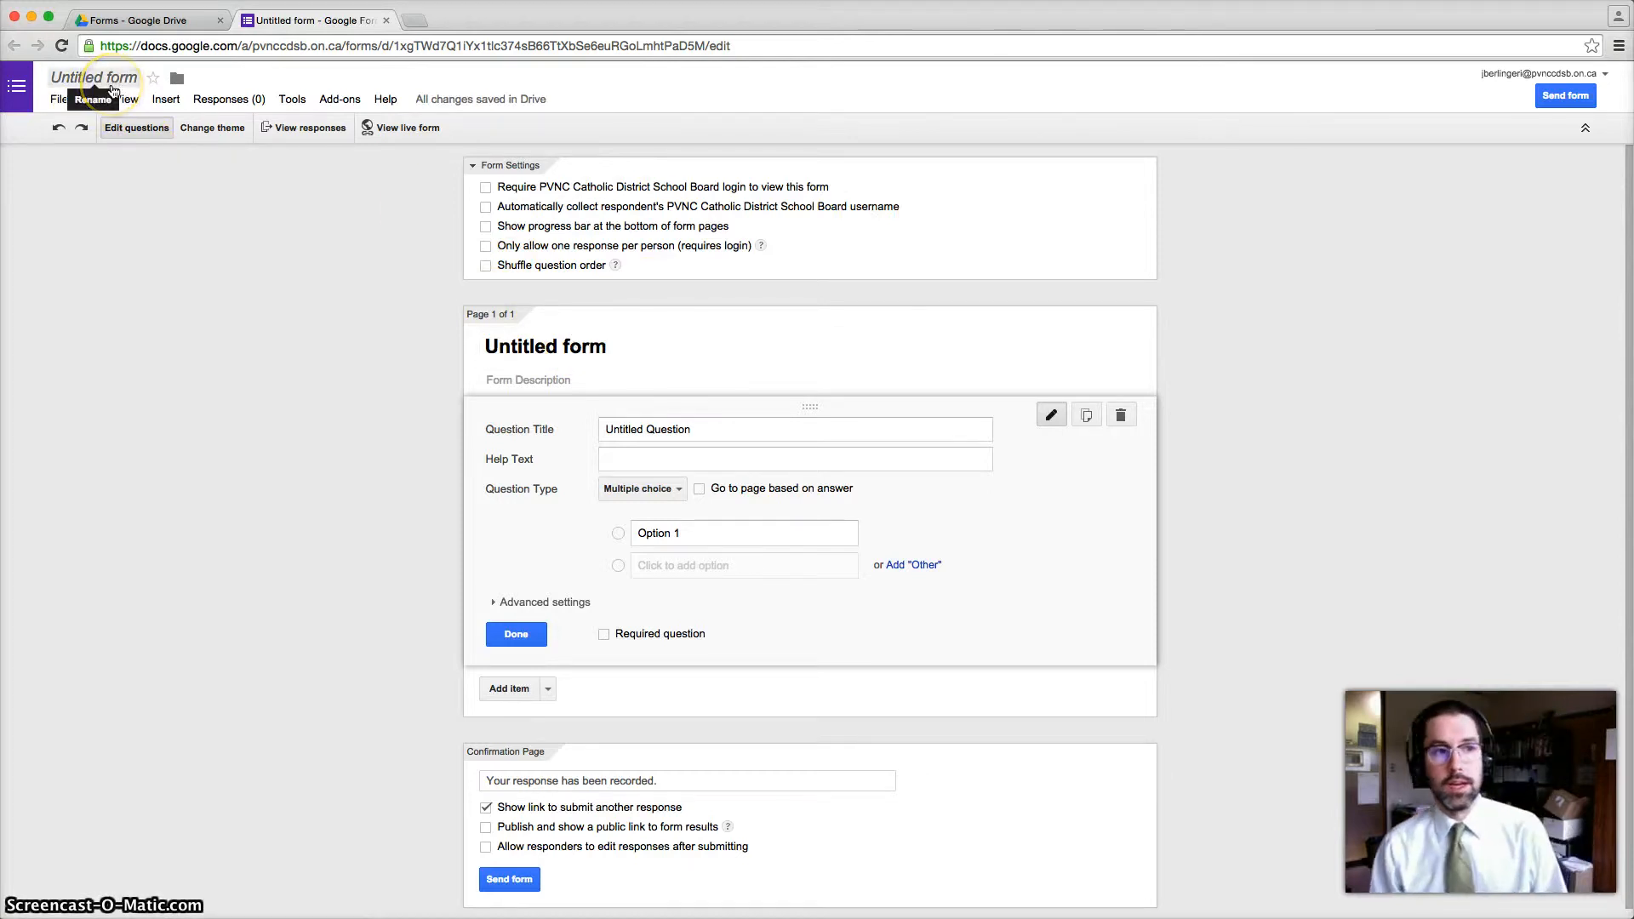
{"action": "left_click", "coordinate": [111, 83]}
{"action": "type", "text": "Exam"}
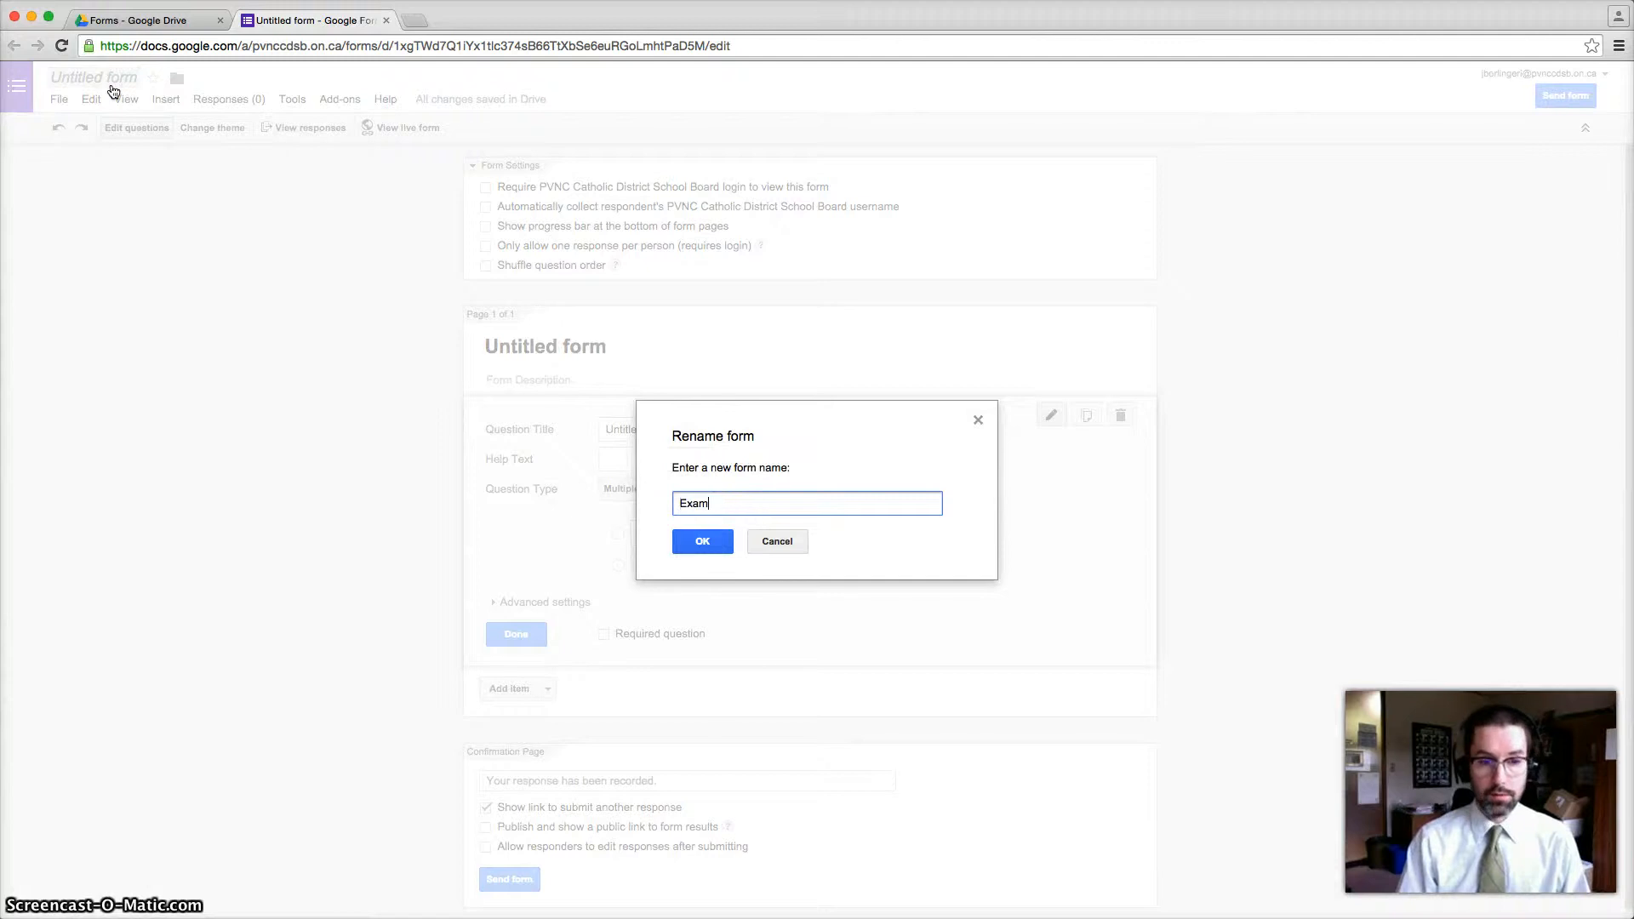
{"action": "type", "text": "ple Form"}
{"action": "key", "text": "Return"}
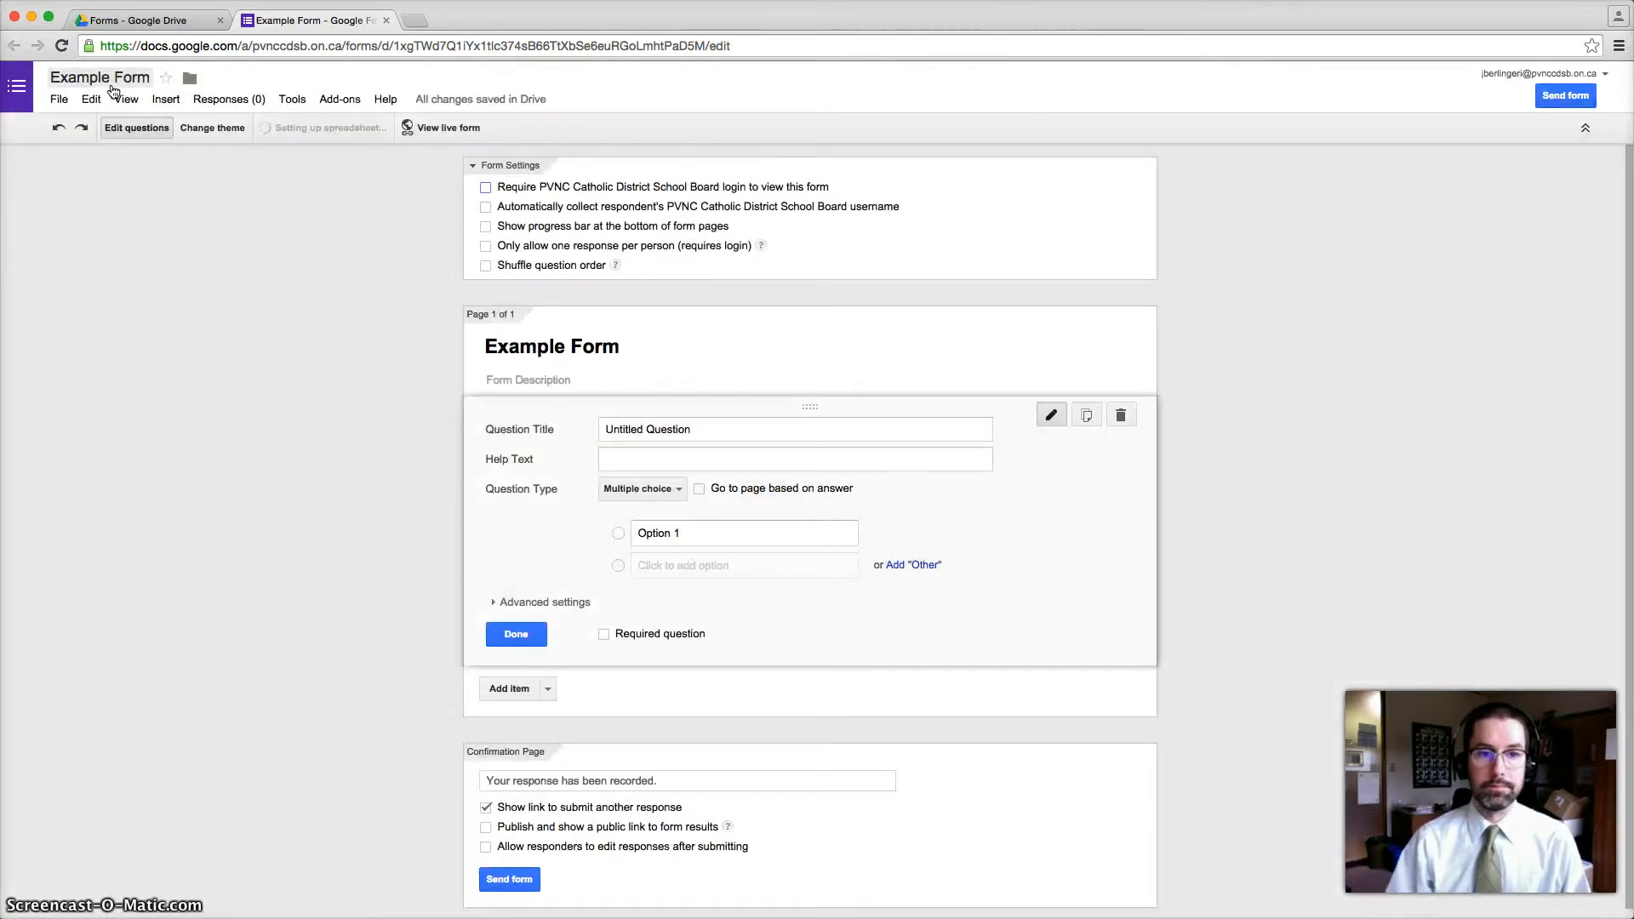
{"action": "left_click", "coordinate": [384, 178]}
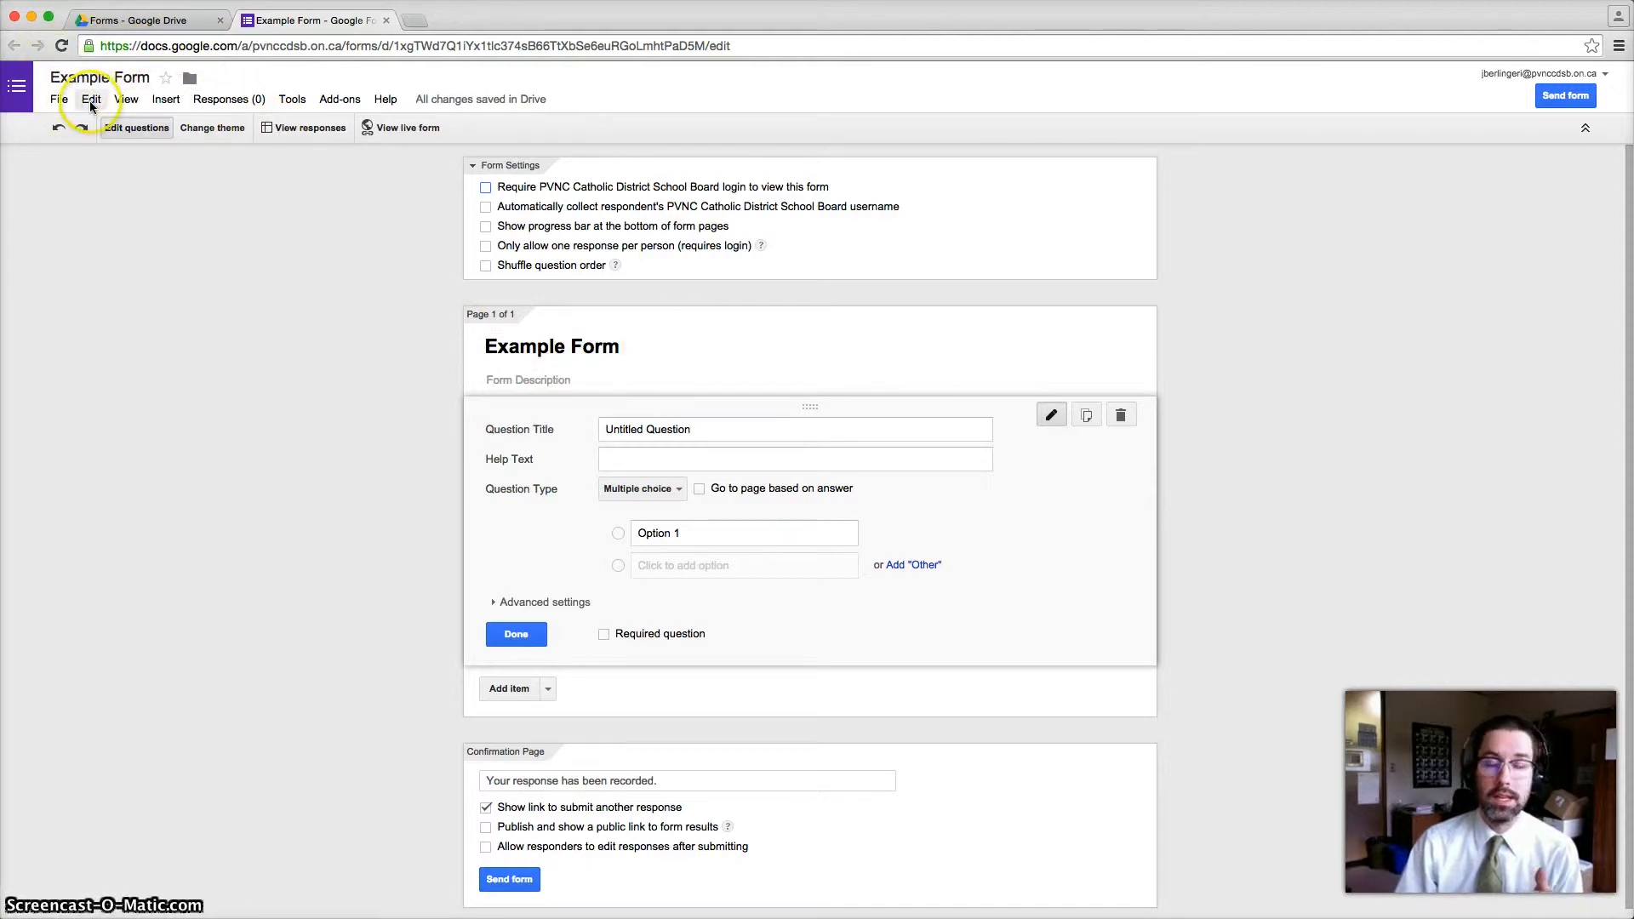
- Try the Paragraph text, Multiple choice and Checkboxes types on the untitled question
{"action": "scroll", "coordinate": [851, 376], "scroll_direction": "down", "scroll_amount": 1}
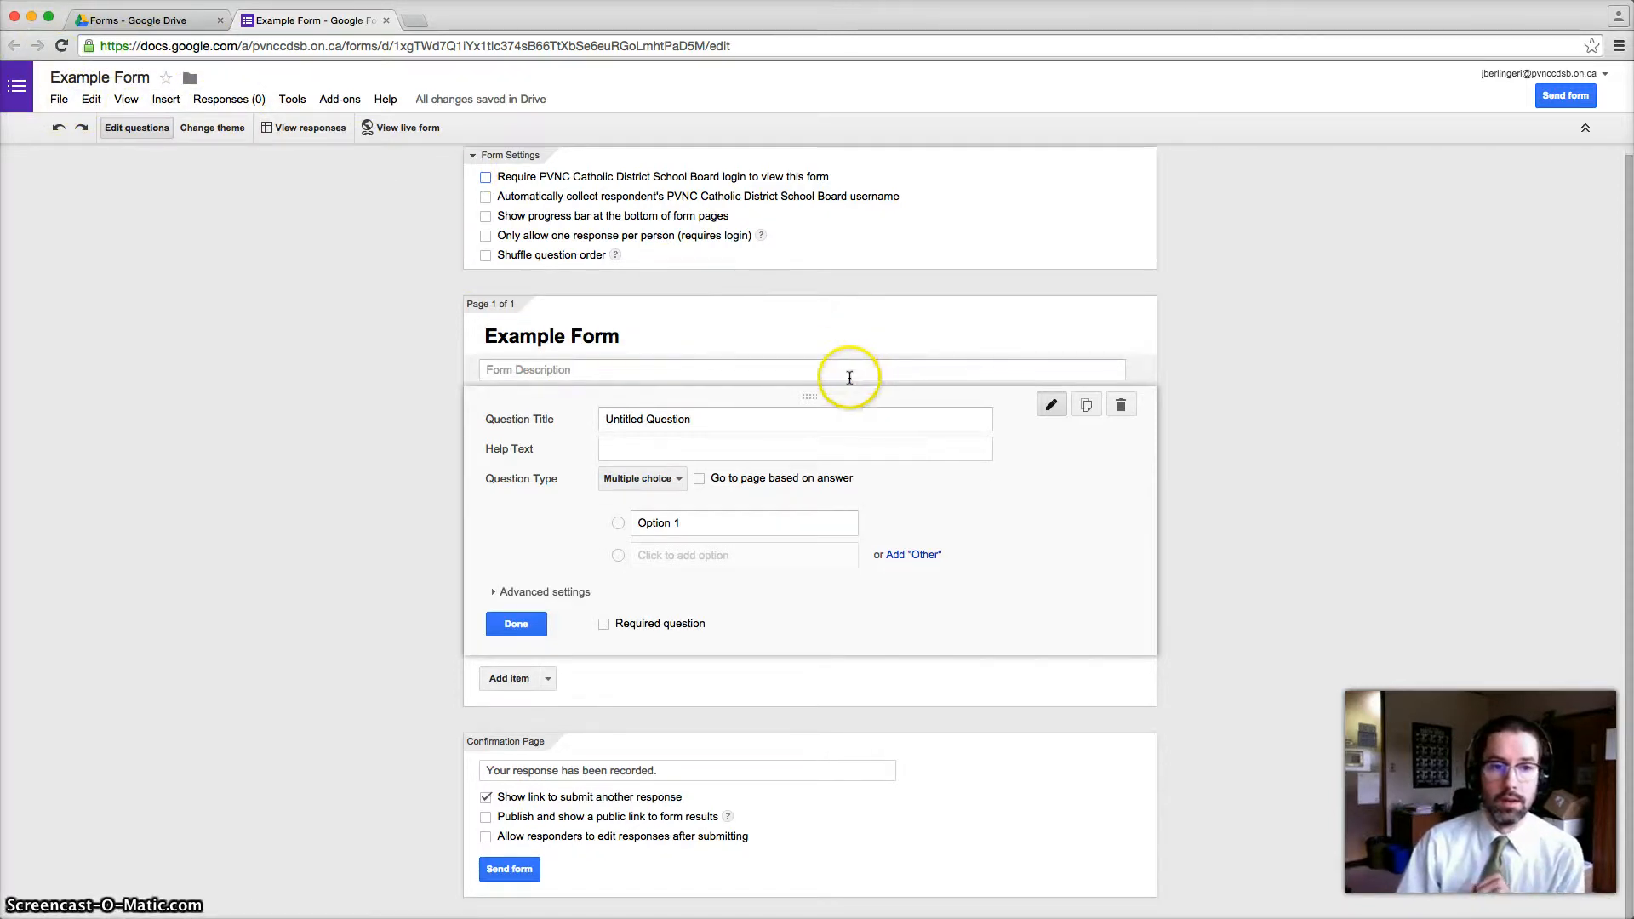
{"action": "left_click", "coordinate": [720, 423]}
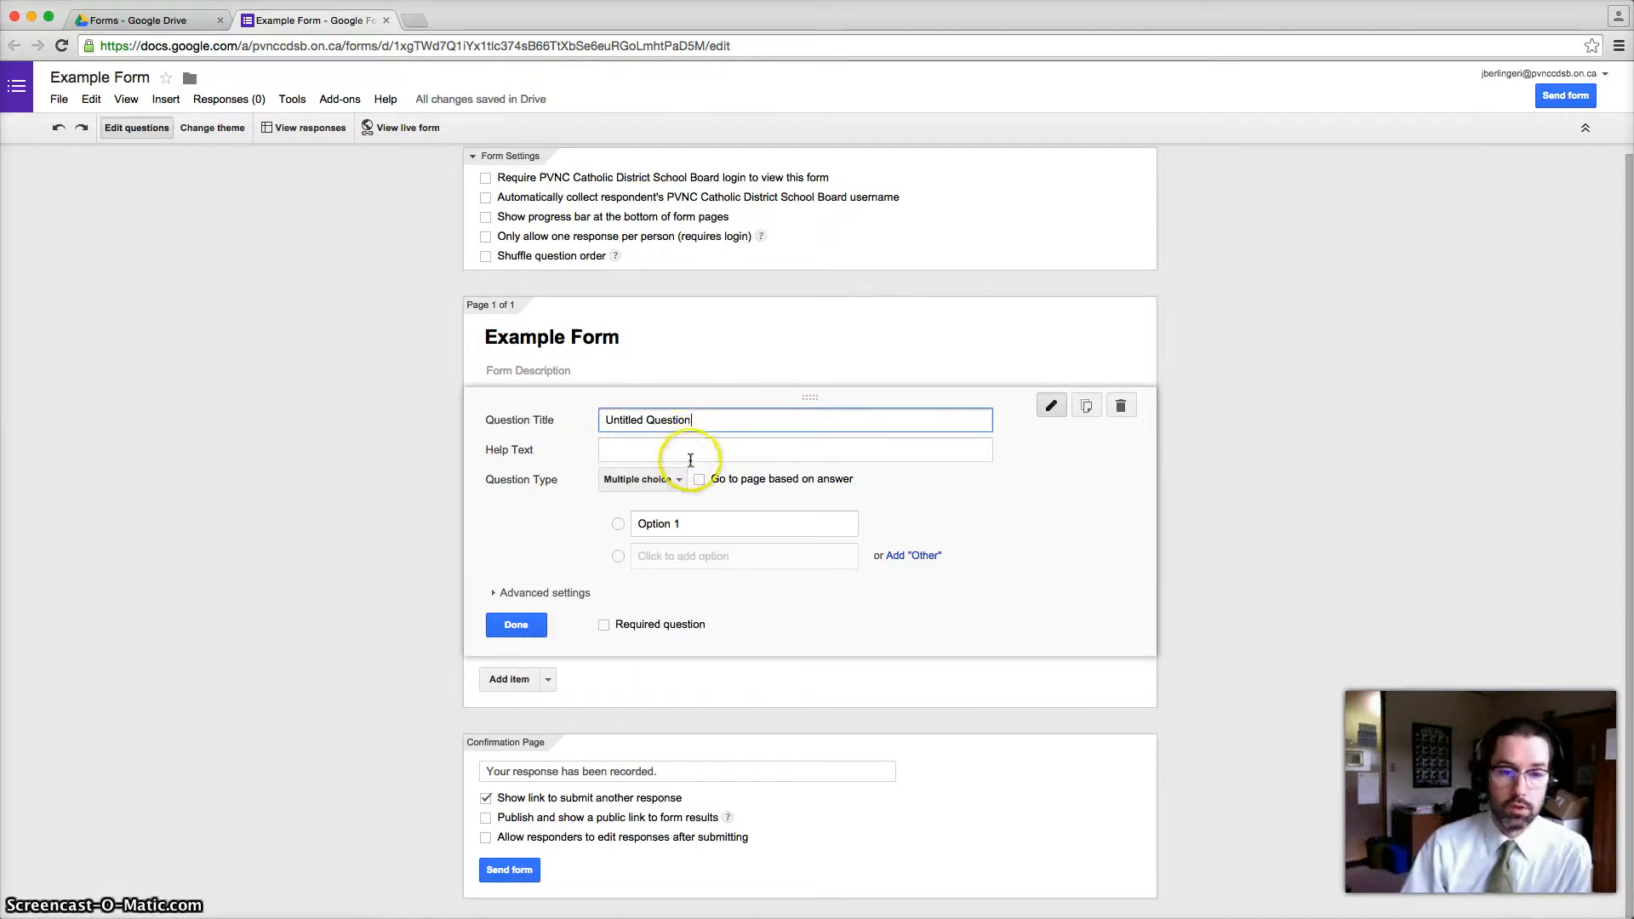
{"action": "left_click", "coordinate": [668, 479]}
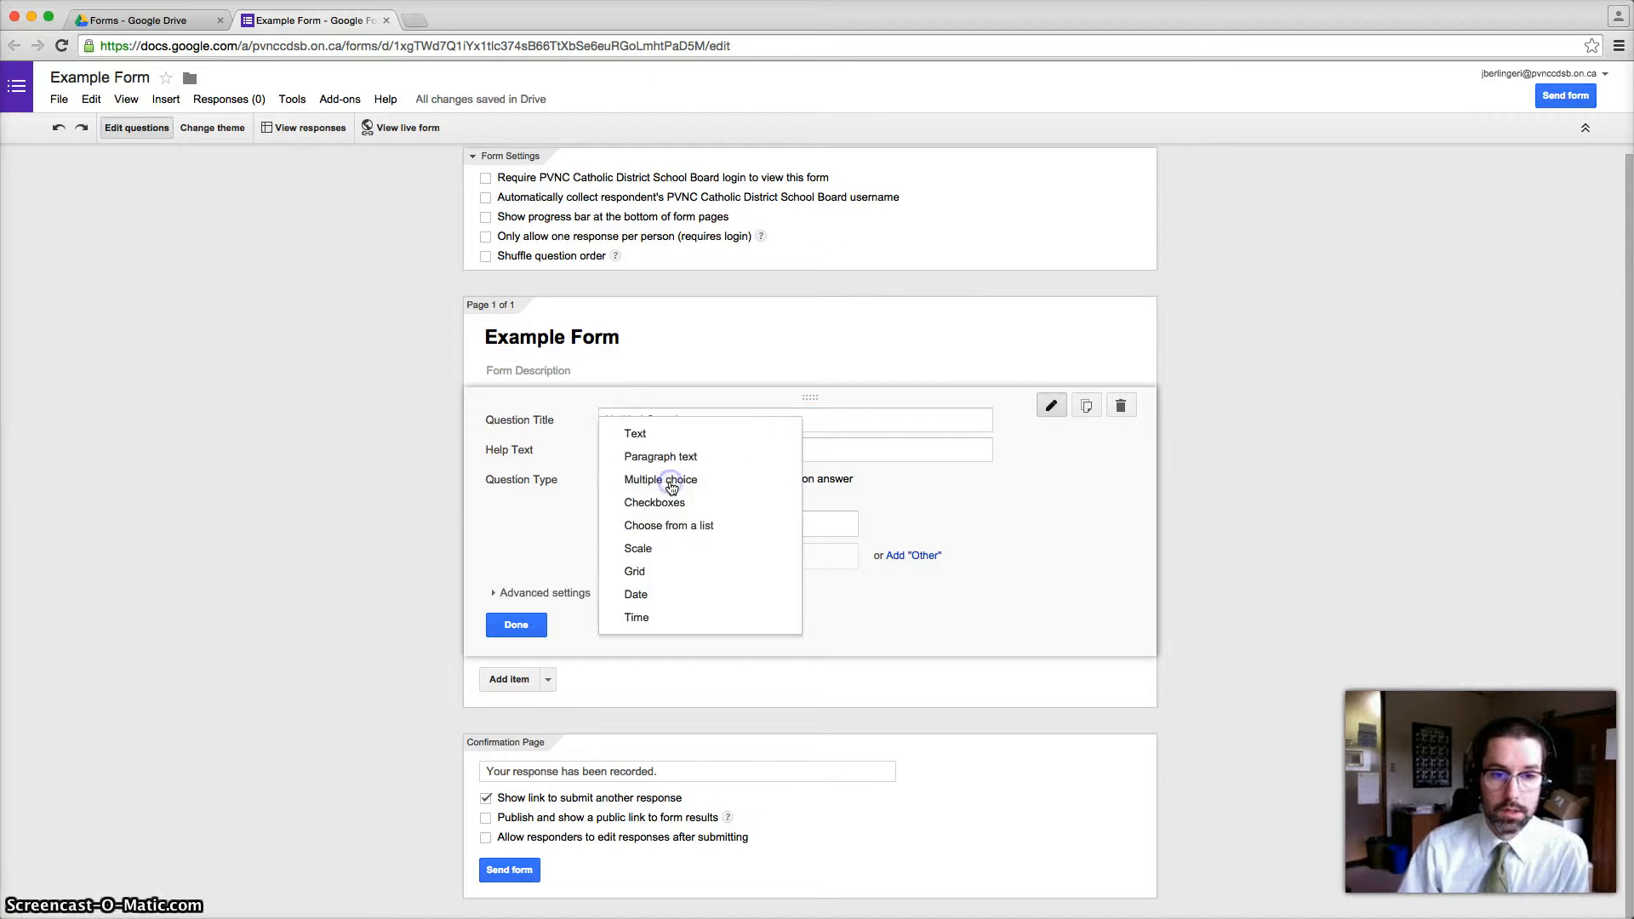
{"action": "left_click", "coordinate": [728, 458]}
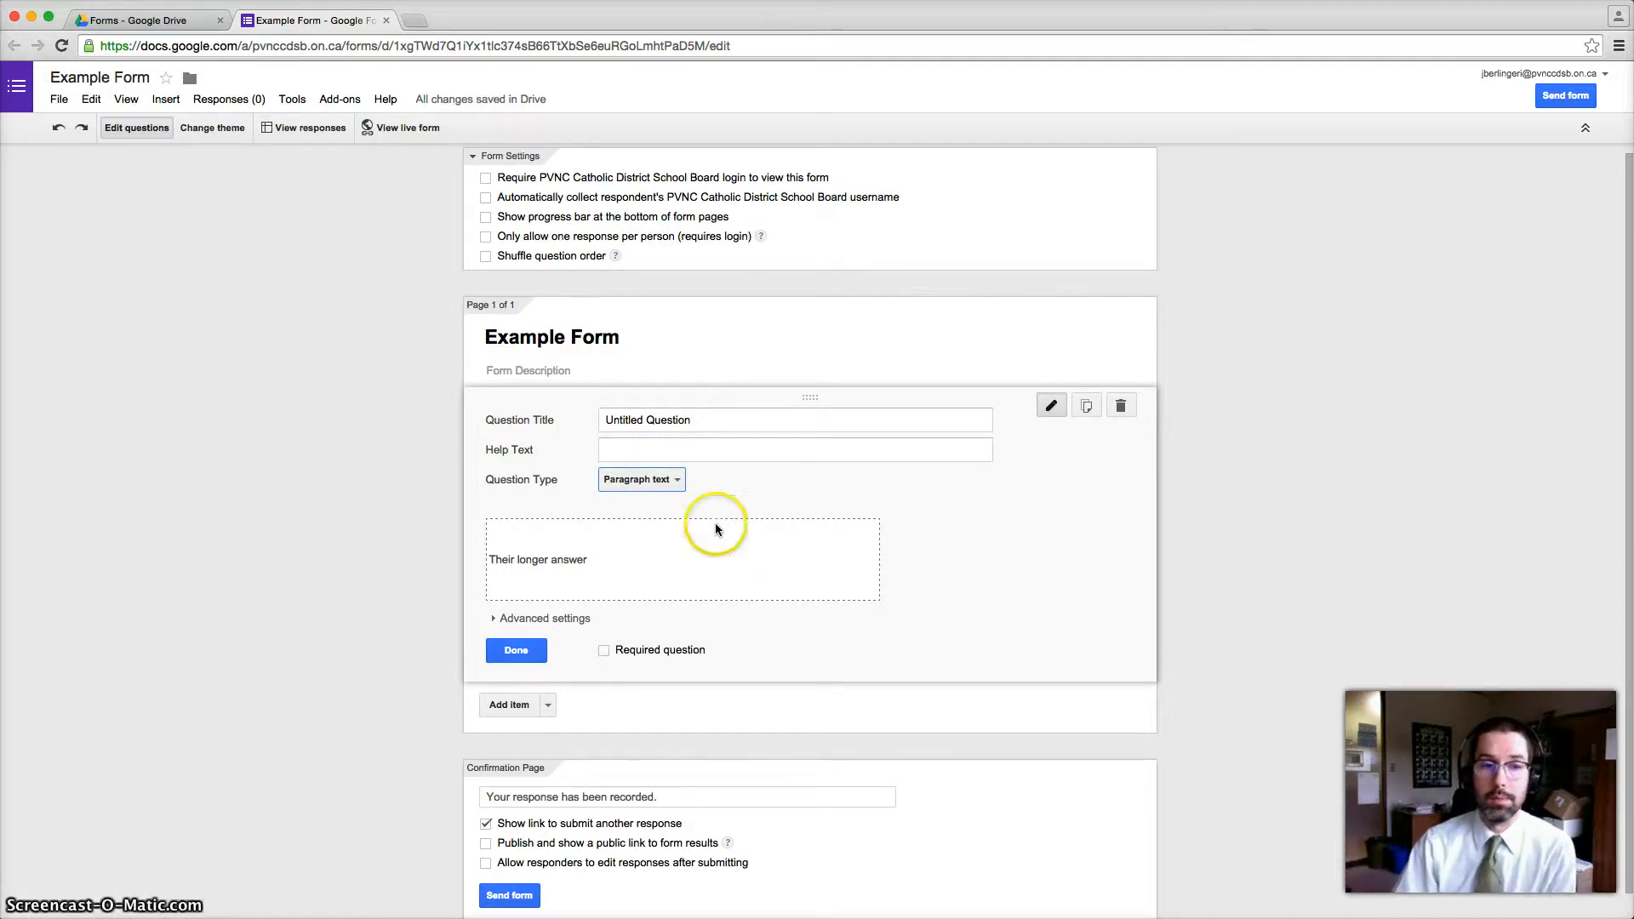
{"action": "left_click", "coordinate": [677, 479]}
{"action": "left_click", "coordinate": [702, 506]}
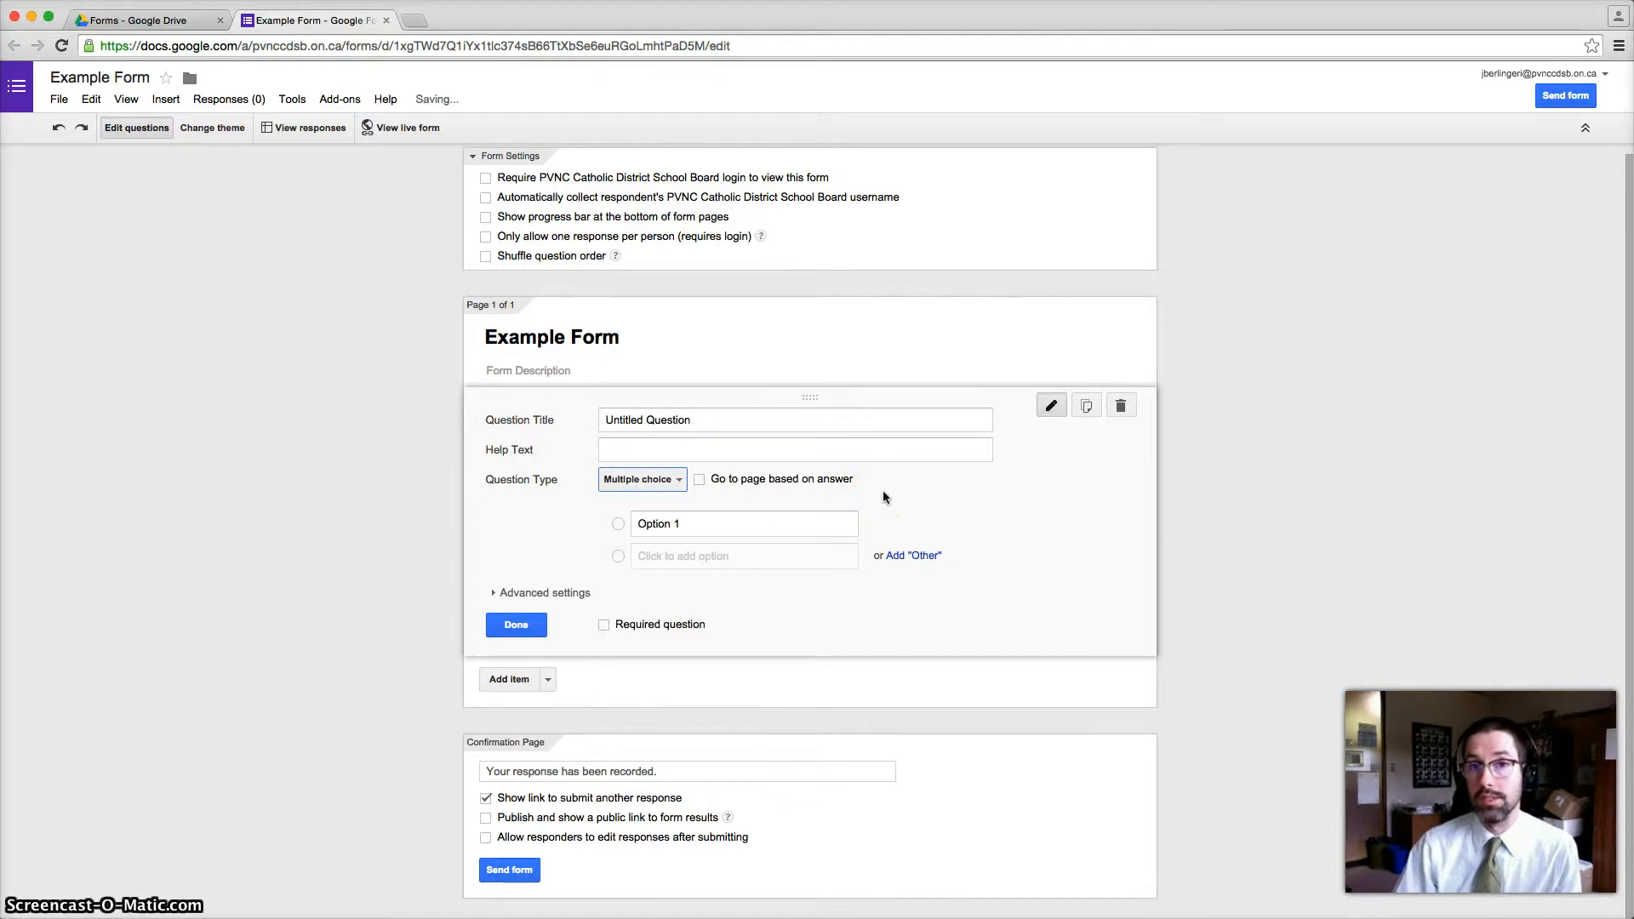
{"action": "left_click", "coordinate": [681, 479]}
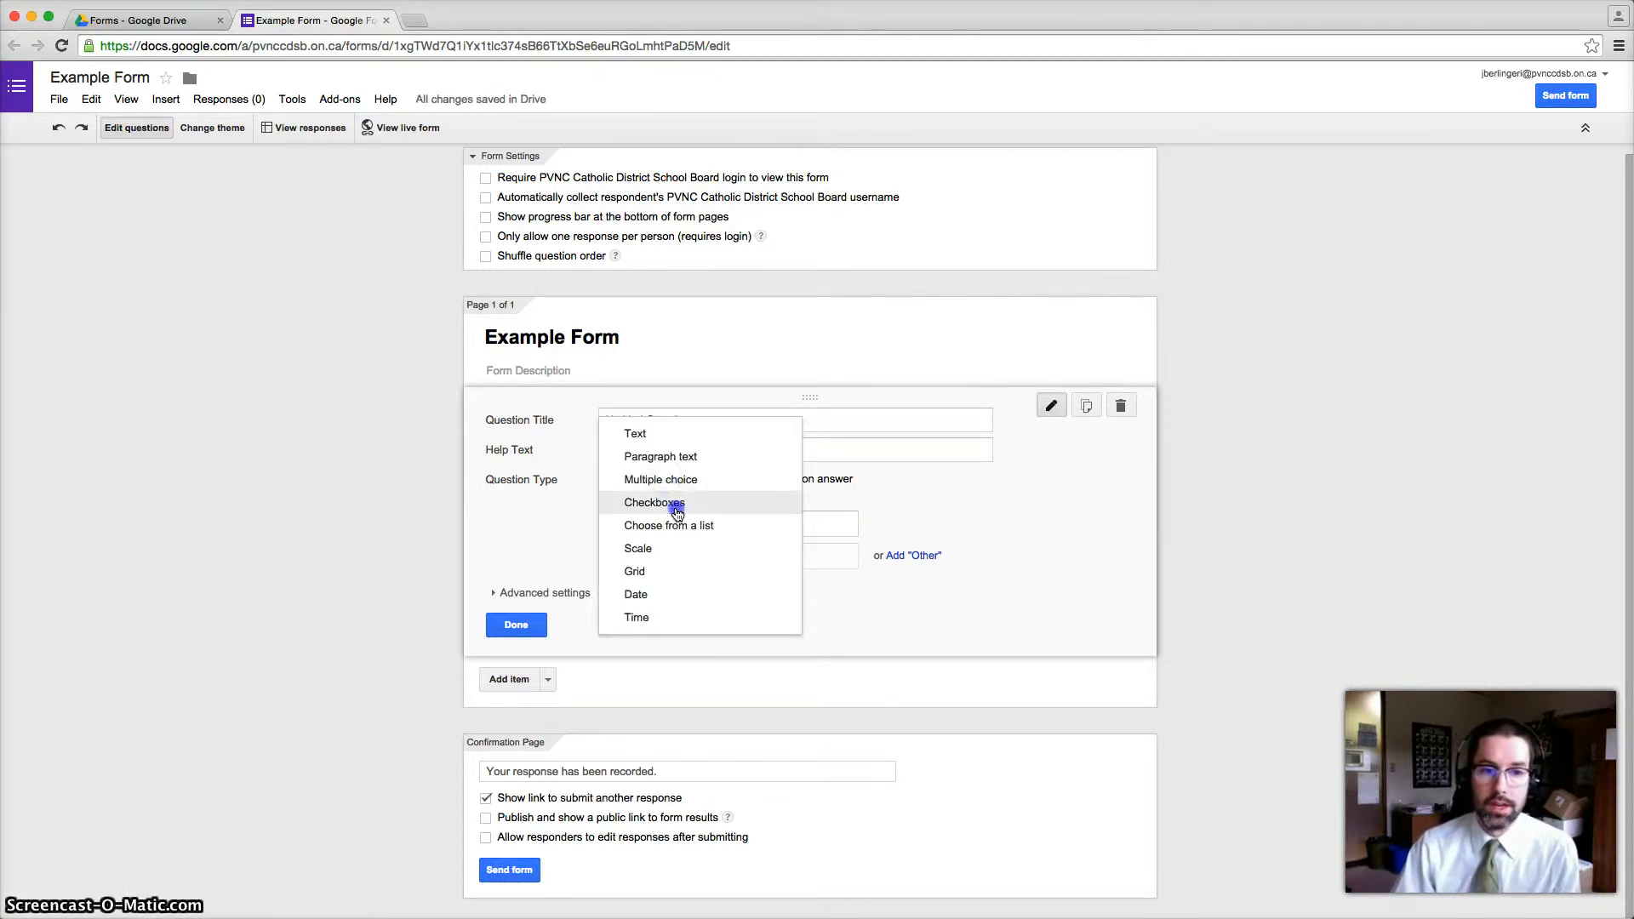
{"action": "left_click", "coordinate": [672, 508]}
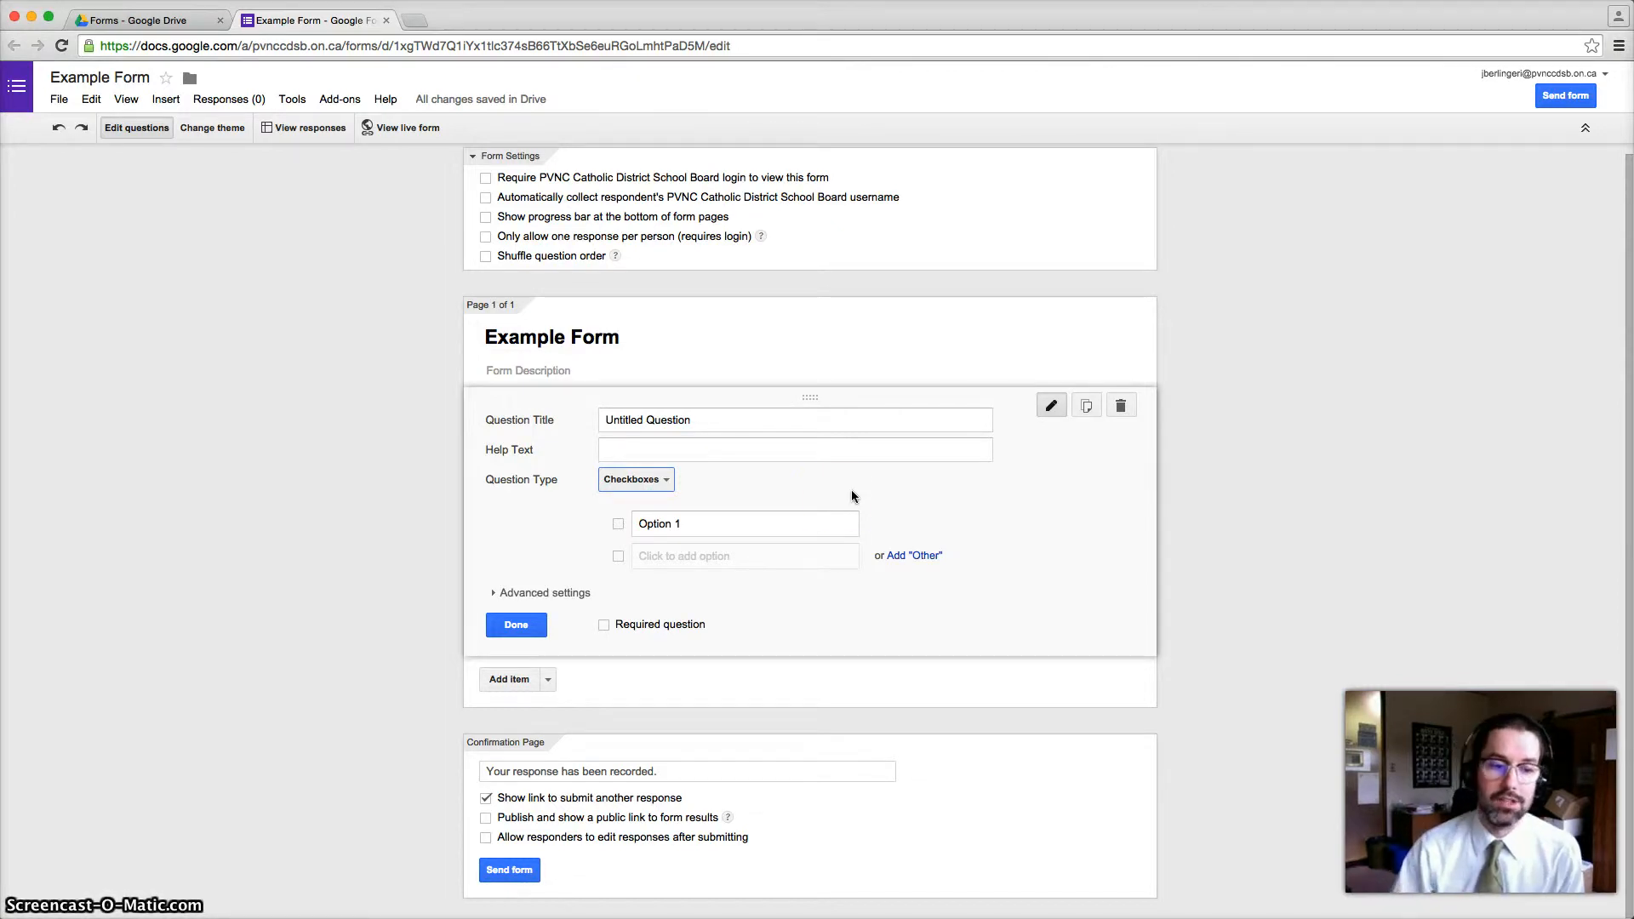
- Try the Choose from a list, Scale, Grid and Text types on the untitled question
{"action": "left_click", "coordinate": [652, 486]}
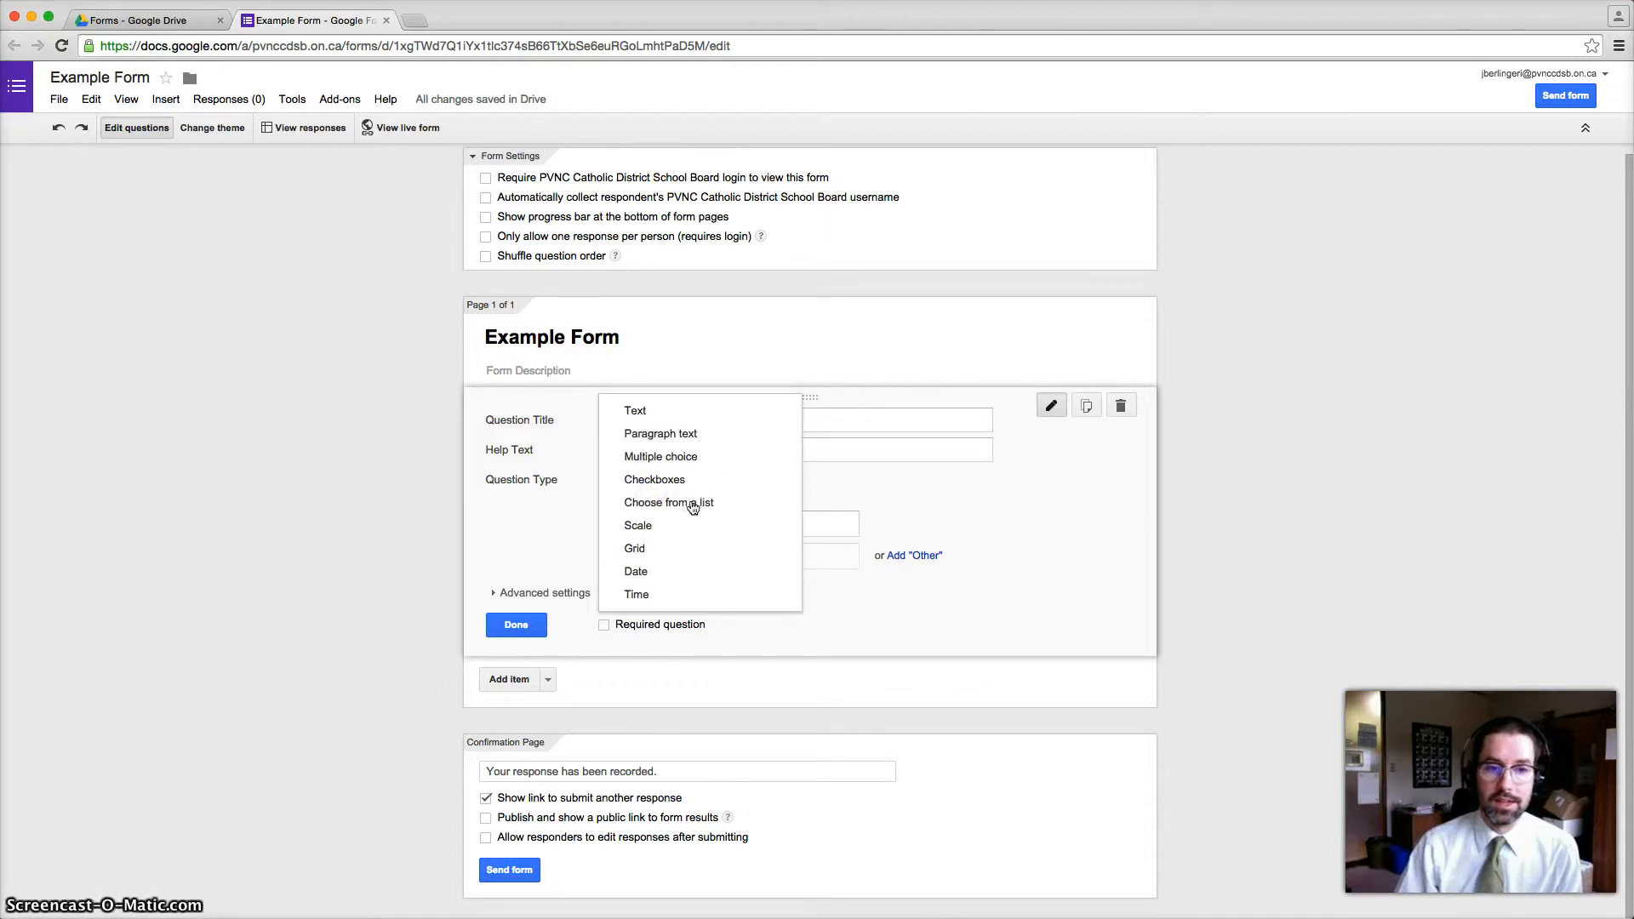
{"action": "left_click", "coordinate": [700, 508]}
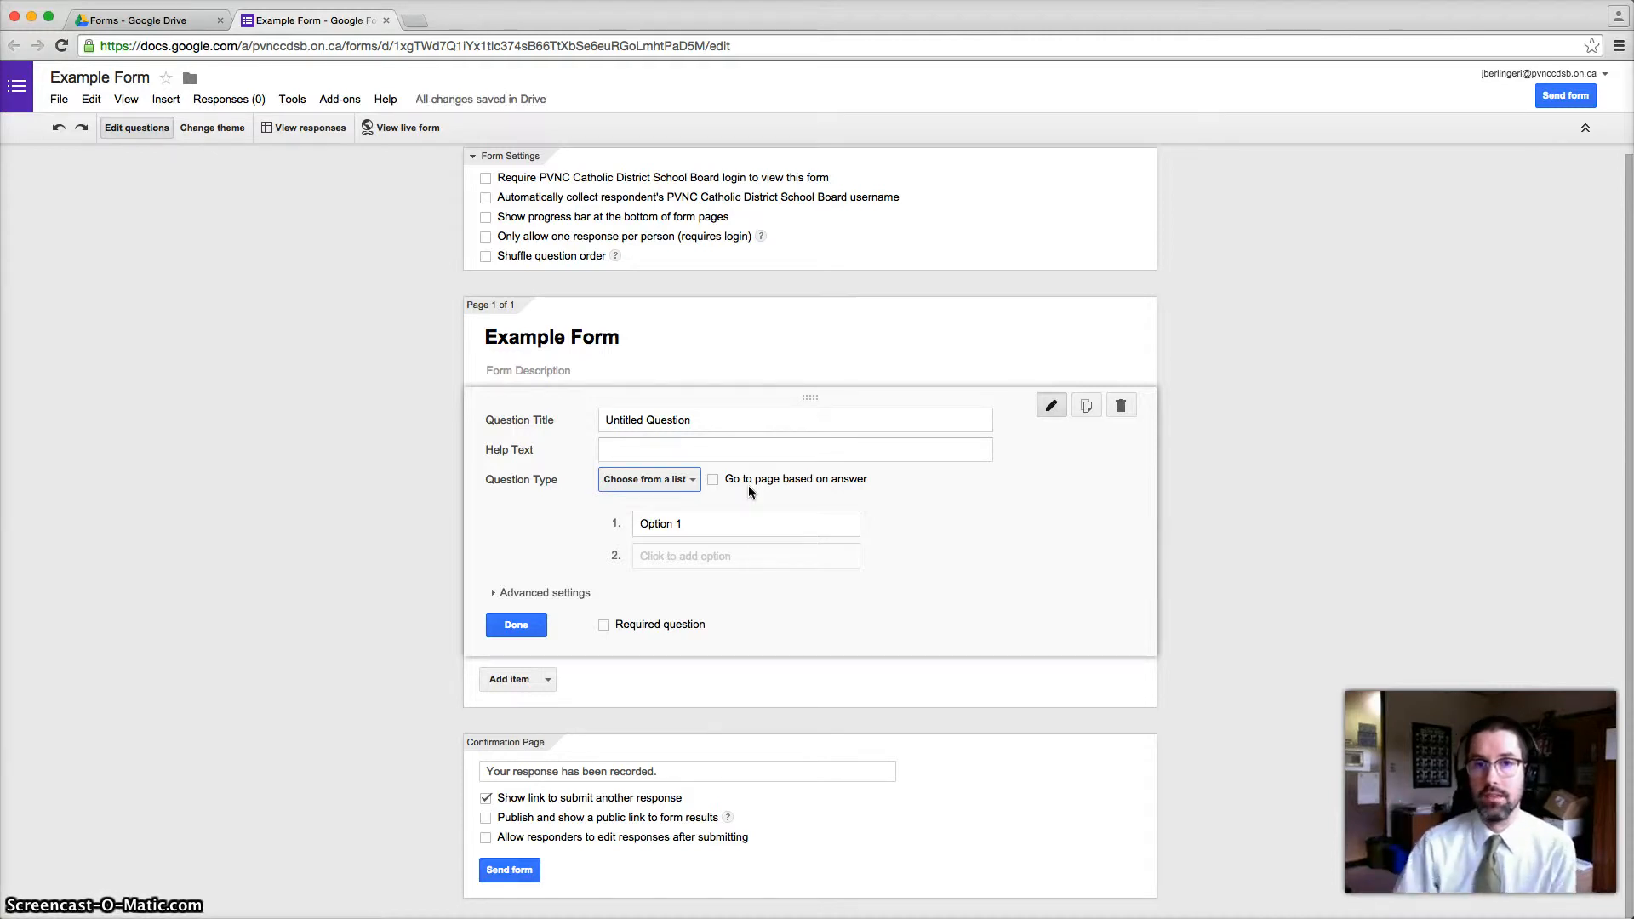
{"action": "left_click", "coordinate": [656, 479]}
{"action": "left_click", "coordinate": [680, 495]}
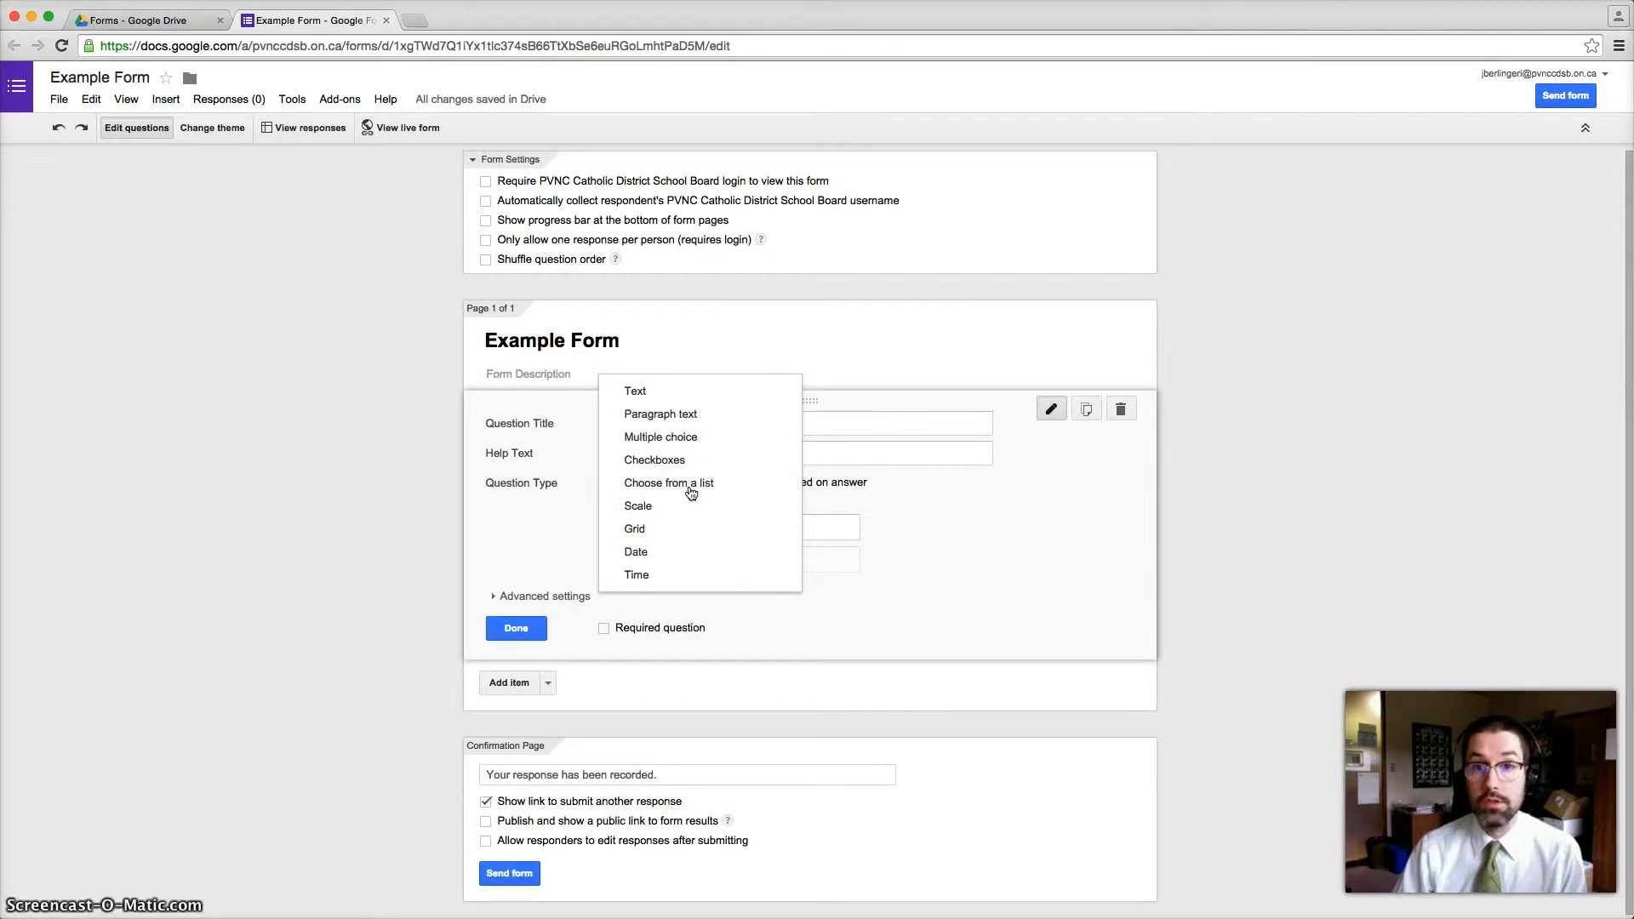
{"action": "left_click", "coordinate": [680, 507]}
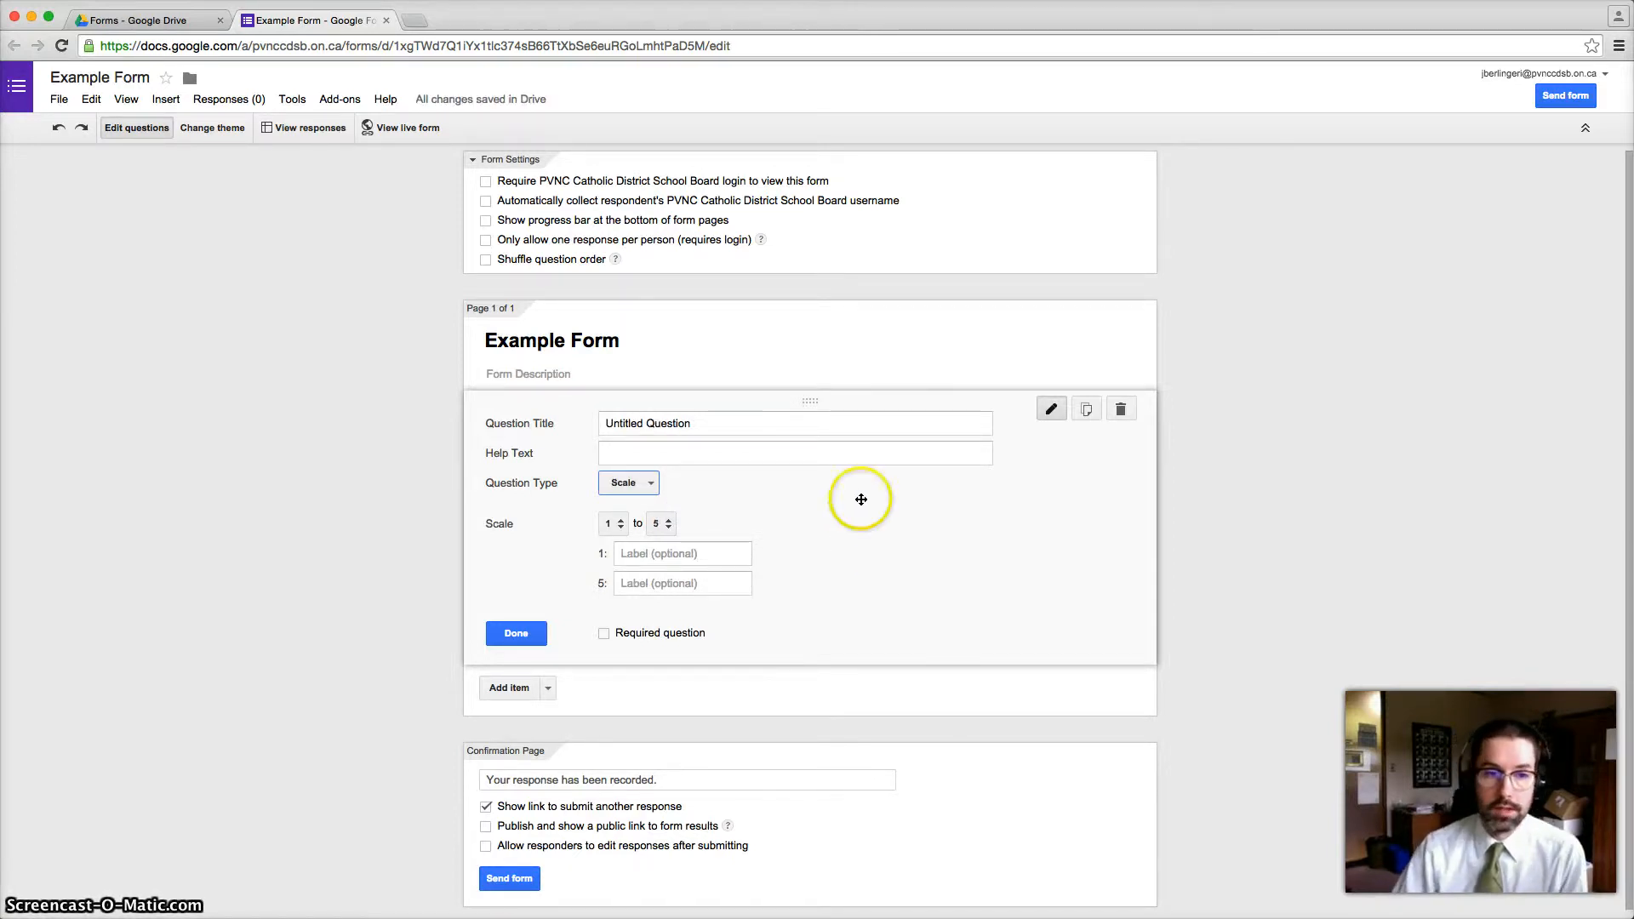
{"action": "left_click", "coordinate": [629, 483]}
{"action": "left_click", "coordinate": [653, 510]}
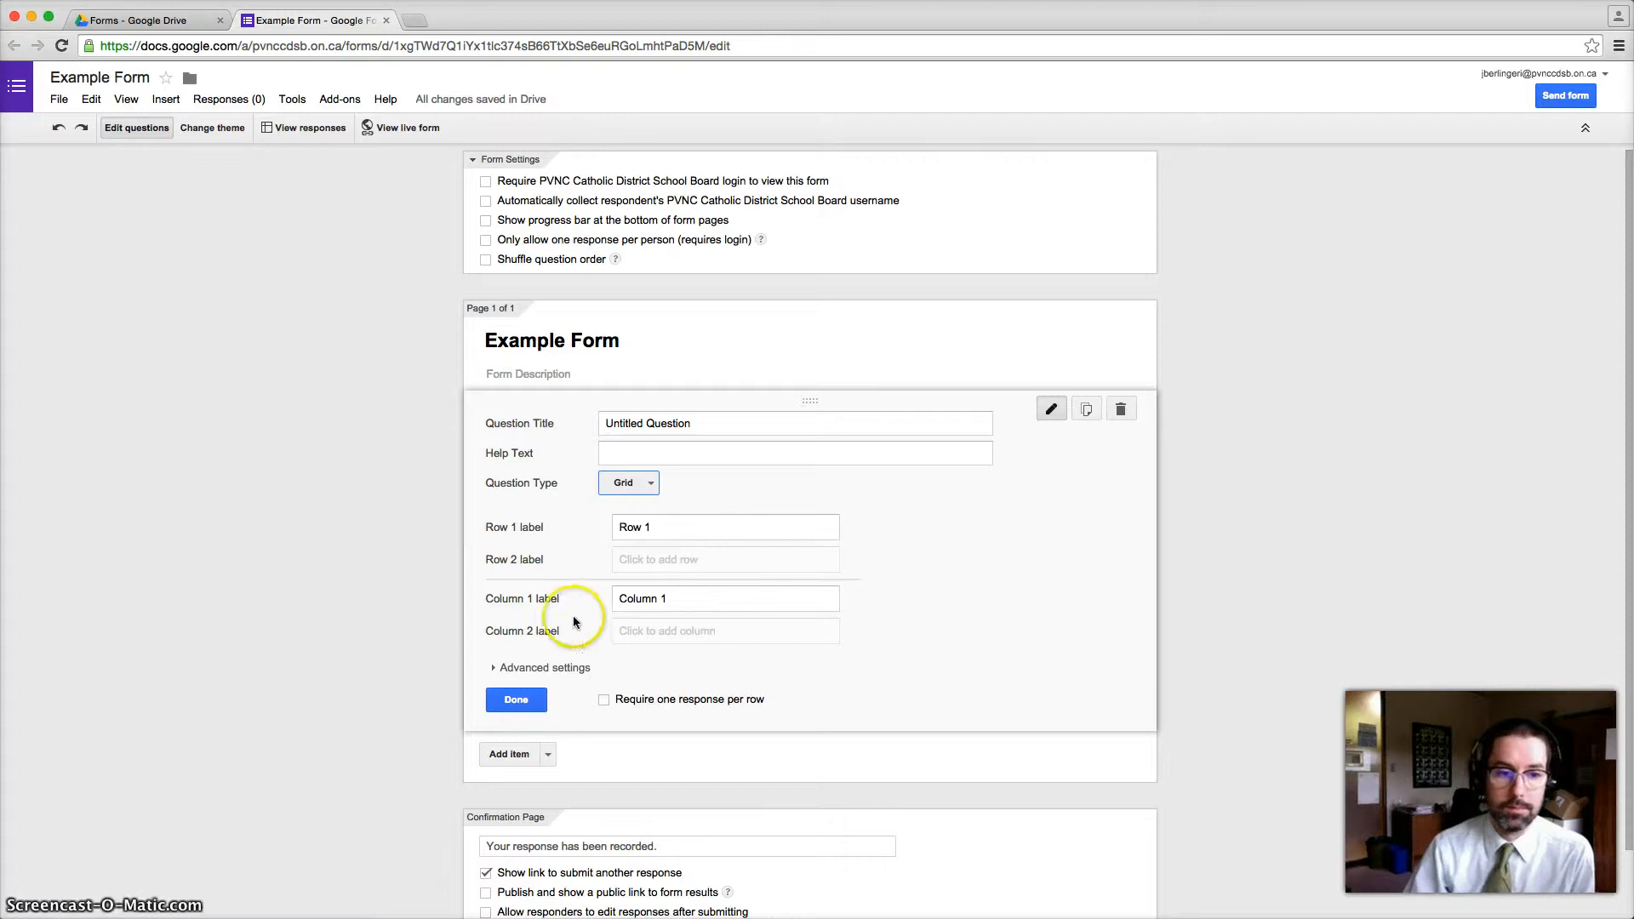
{"action": "left_click", "coordinate": [644, 483]}
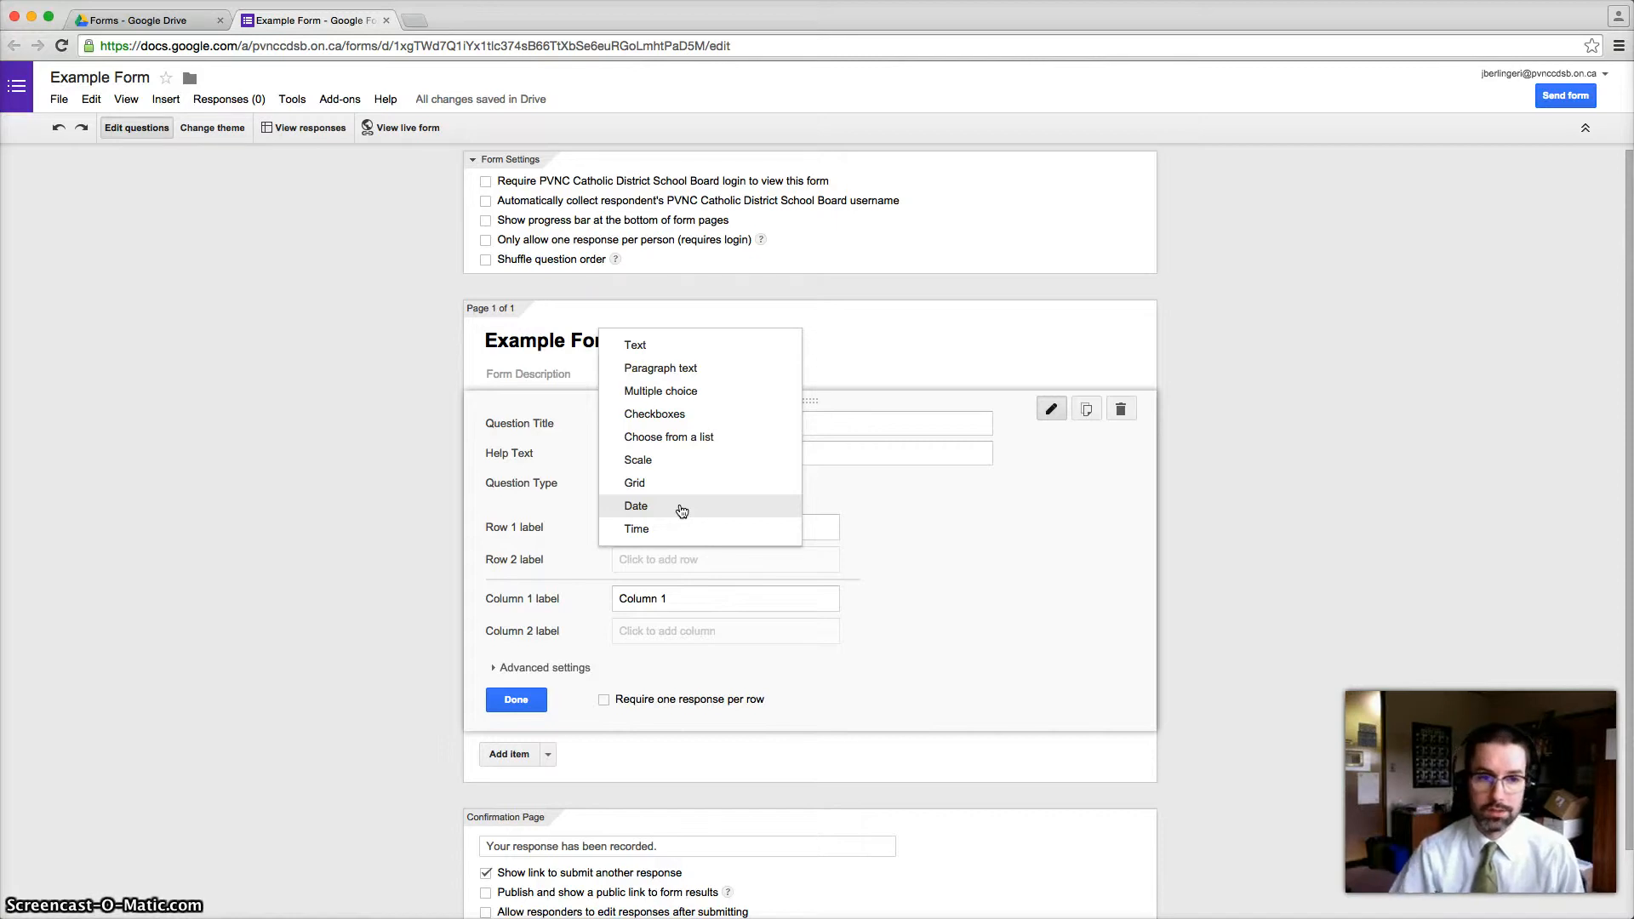
{"action": "left_click", "coordinate": [691, 344]}
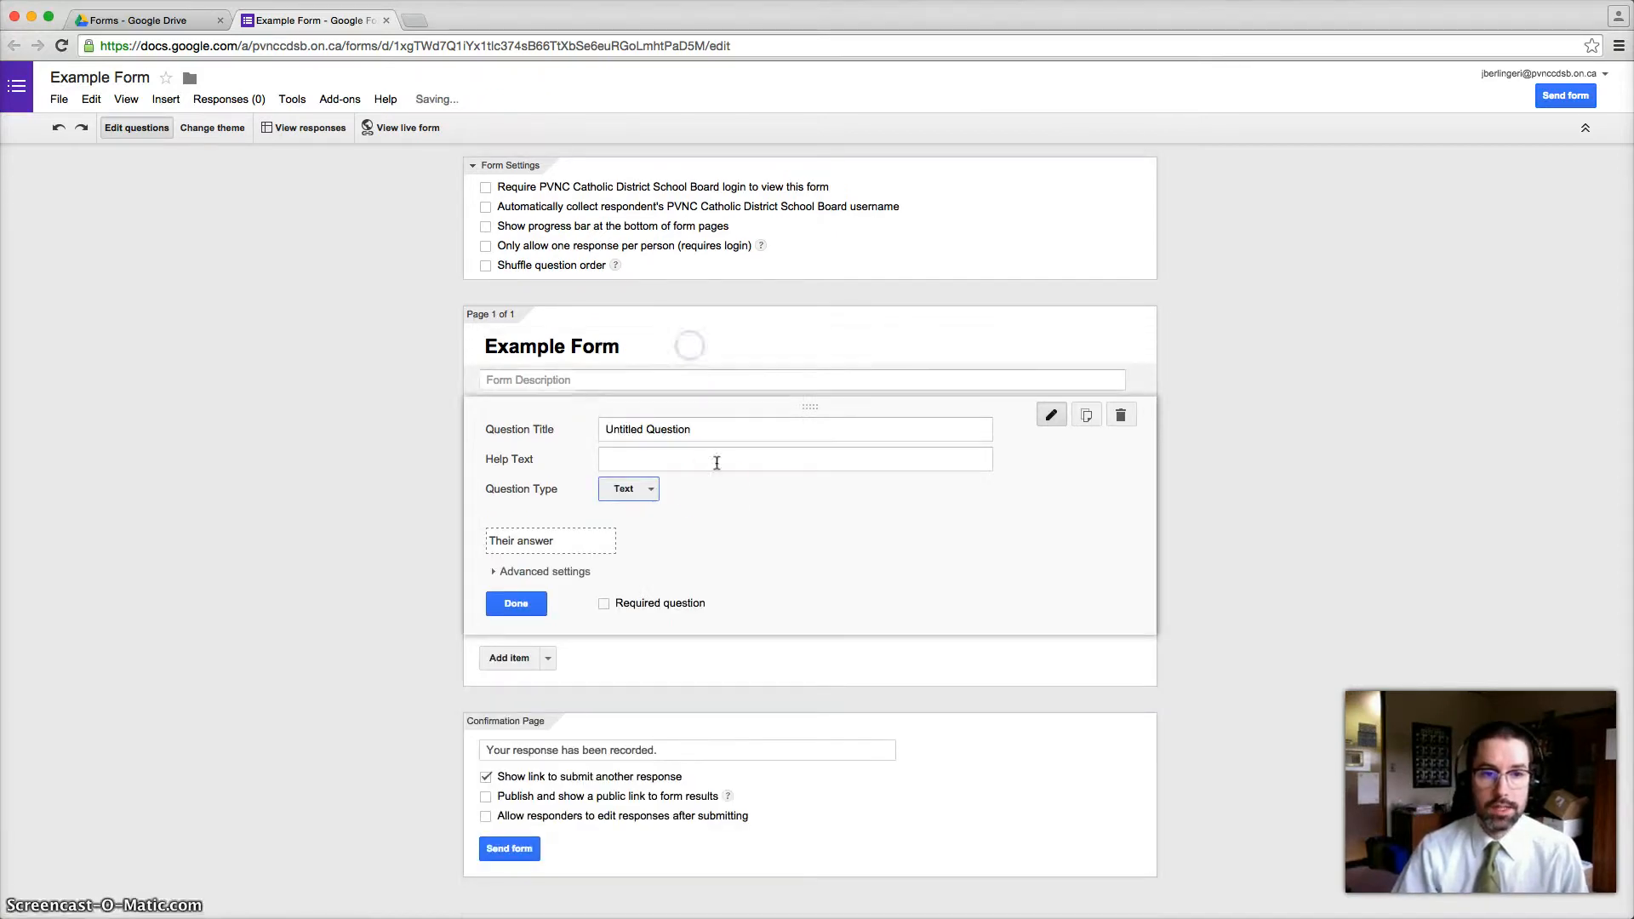
- Make the first question a Choose from a list question and title it Student Name
{"action": "left_click", "coordinate": [652, 490]}
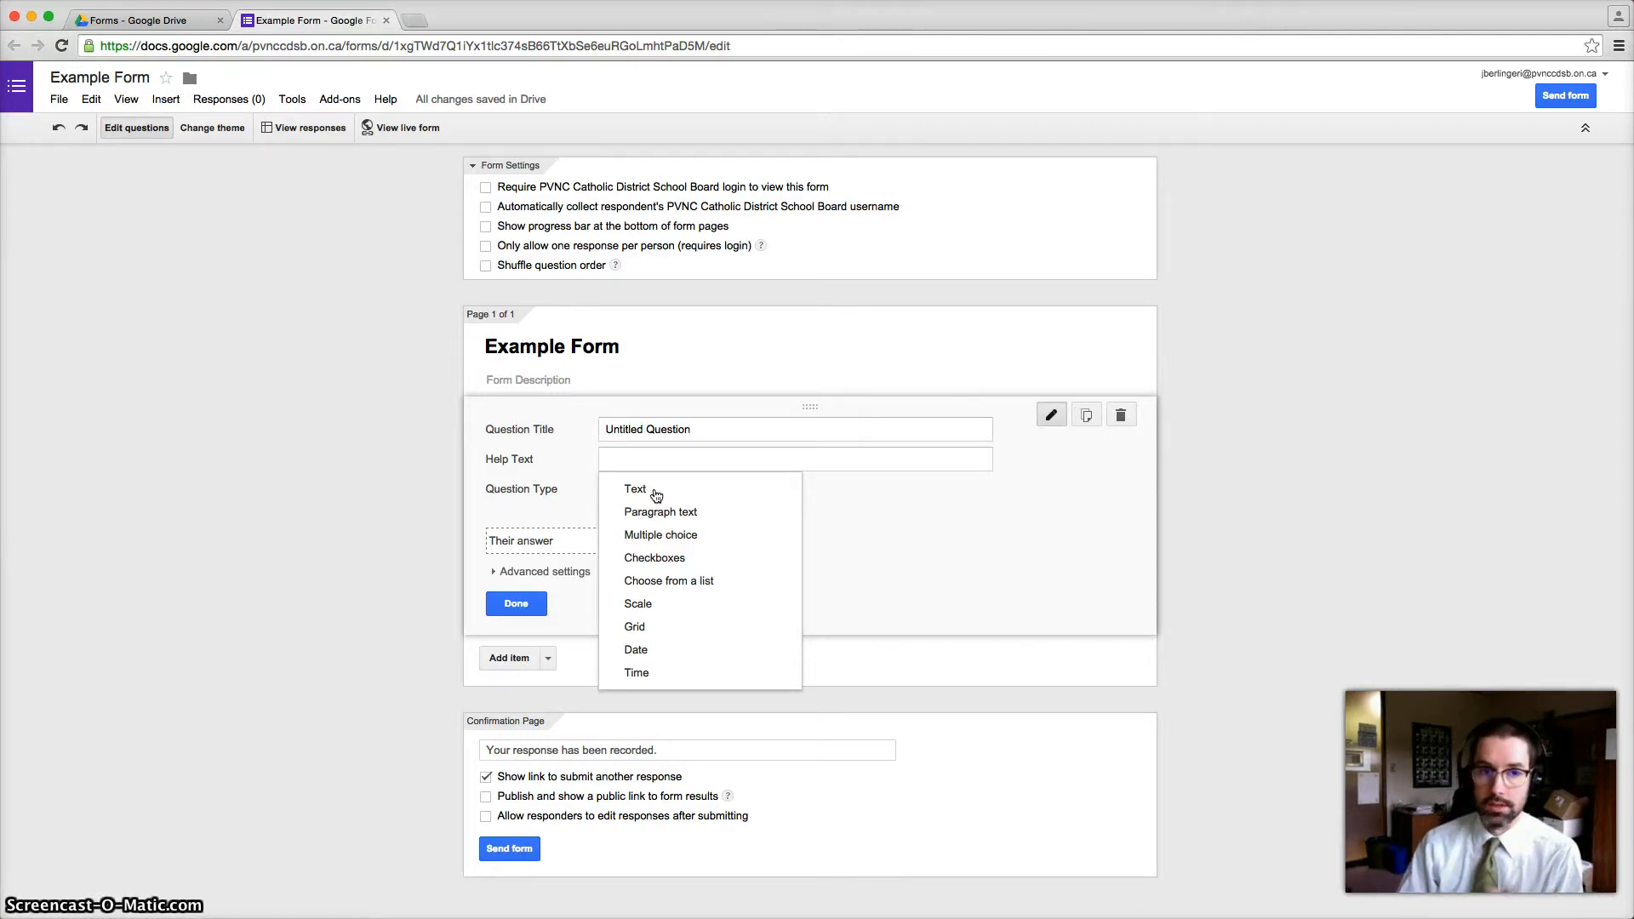
{"action": "left_click", "coordinate": [704, 582]}
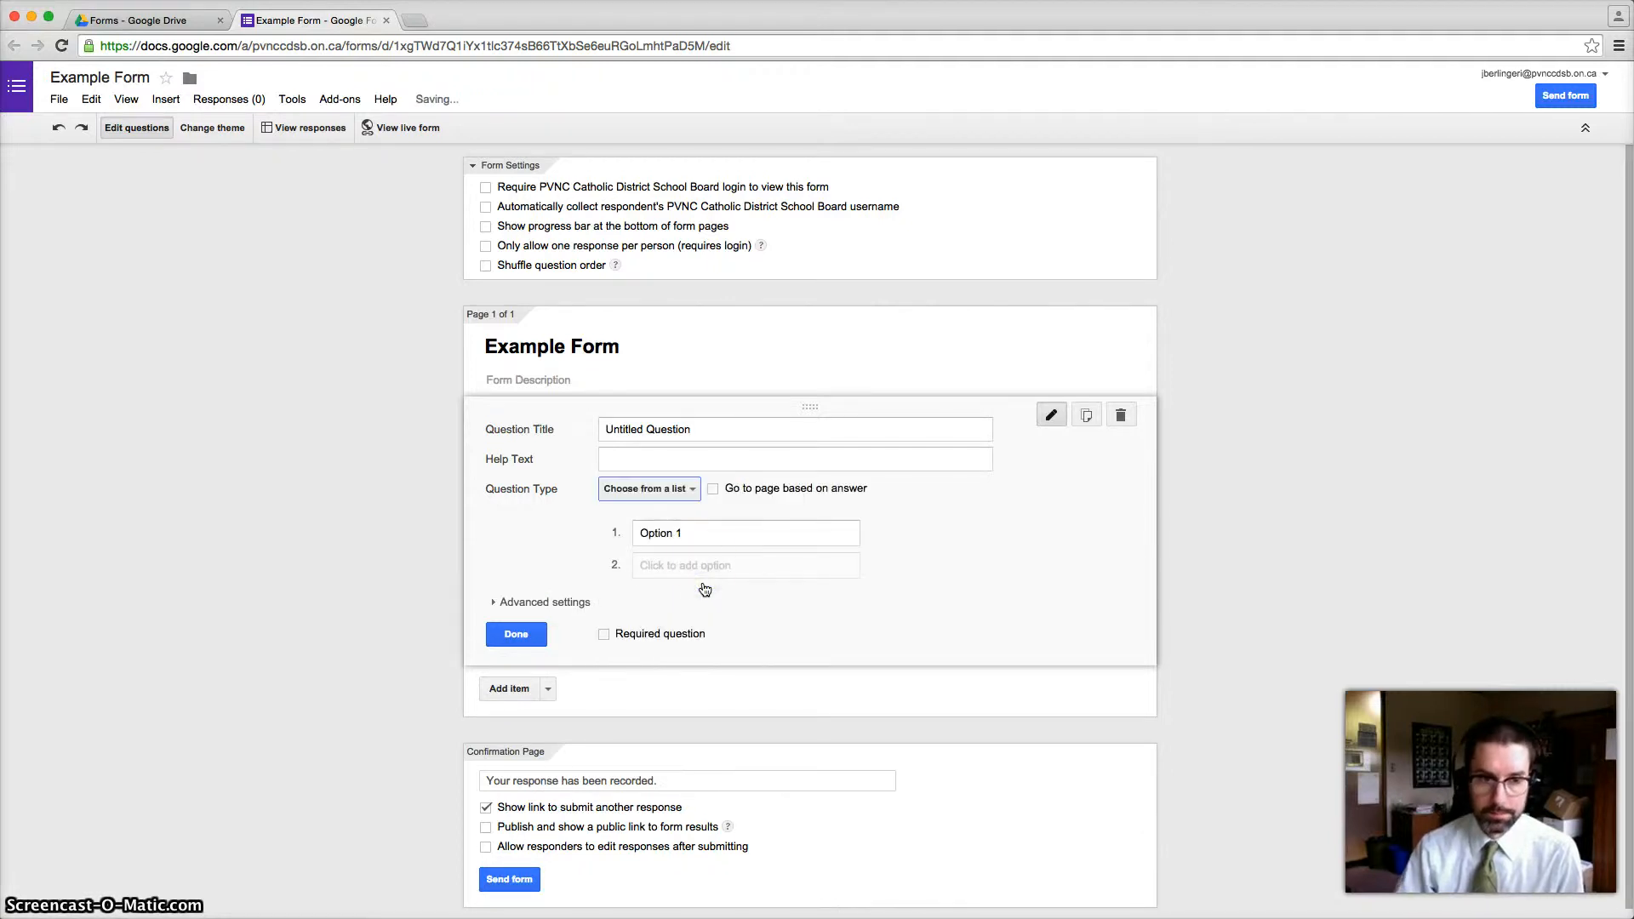
{"action": "left_click", "coordinate": [715, 429]}
{"action": "double_click", "coordinate": [711, 430]}
{"action": "left_click", "coordinate": [708, 432]}
{"action": "triple_click", "coordinate": [708, 431]}
{"action": "type", "text": "Student Name"}
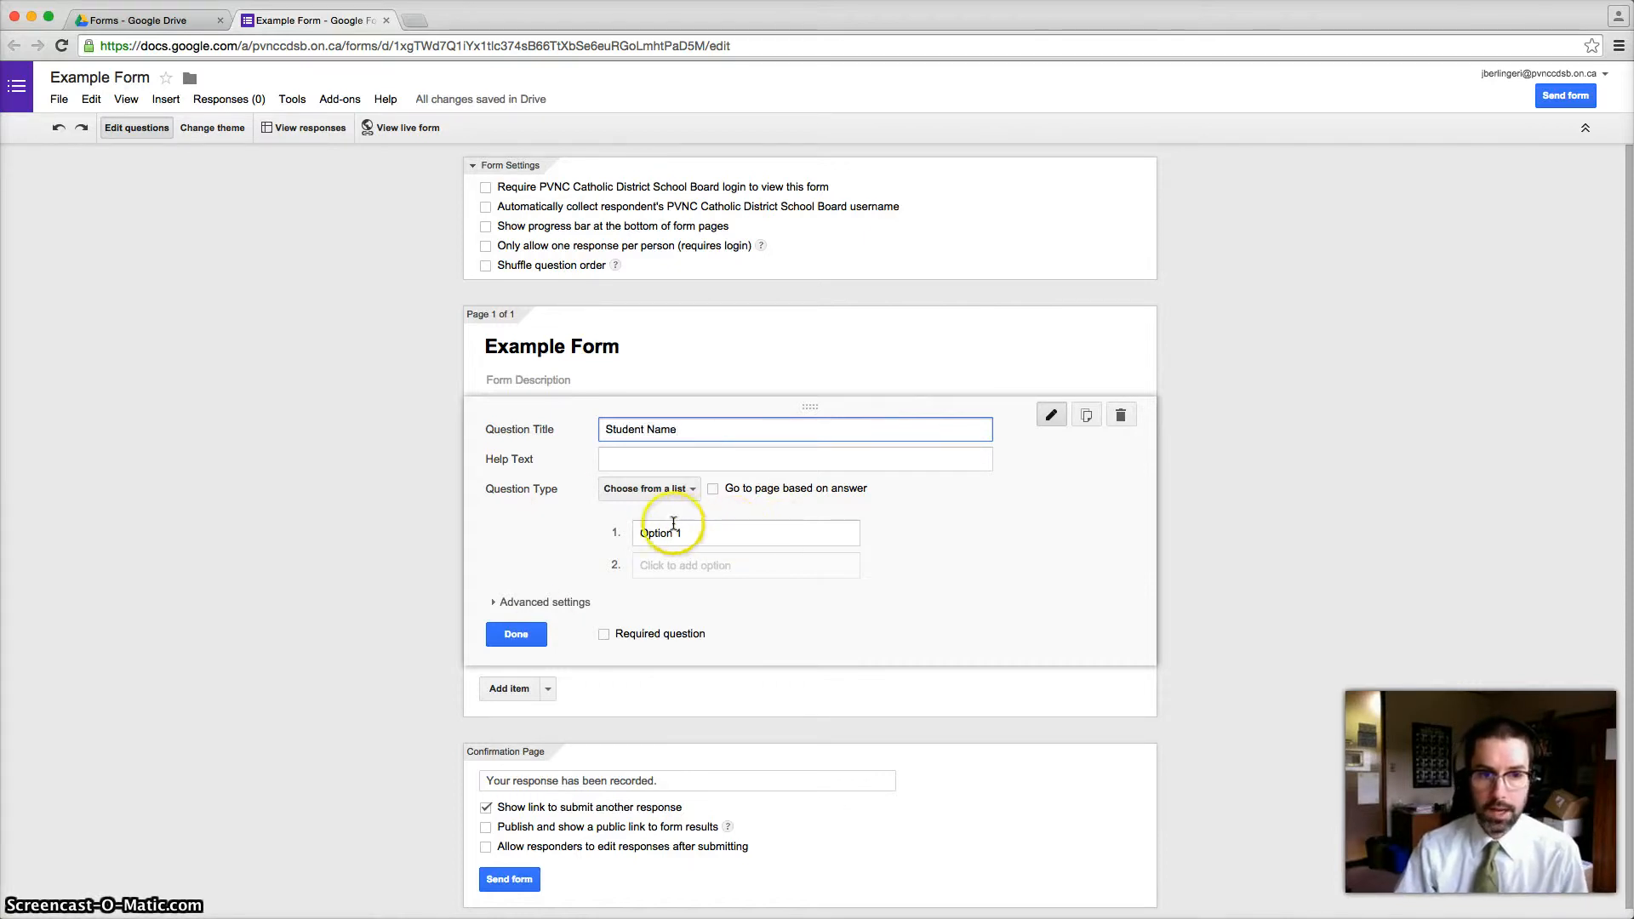
- Enter three students' first names as the options of the Student Name question and make it a required question
{"action": "left_click", "coordinate": [702, 536]}
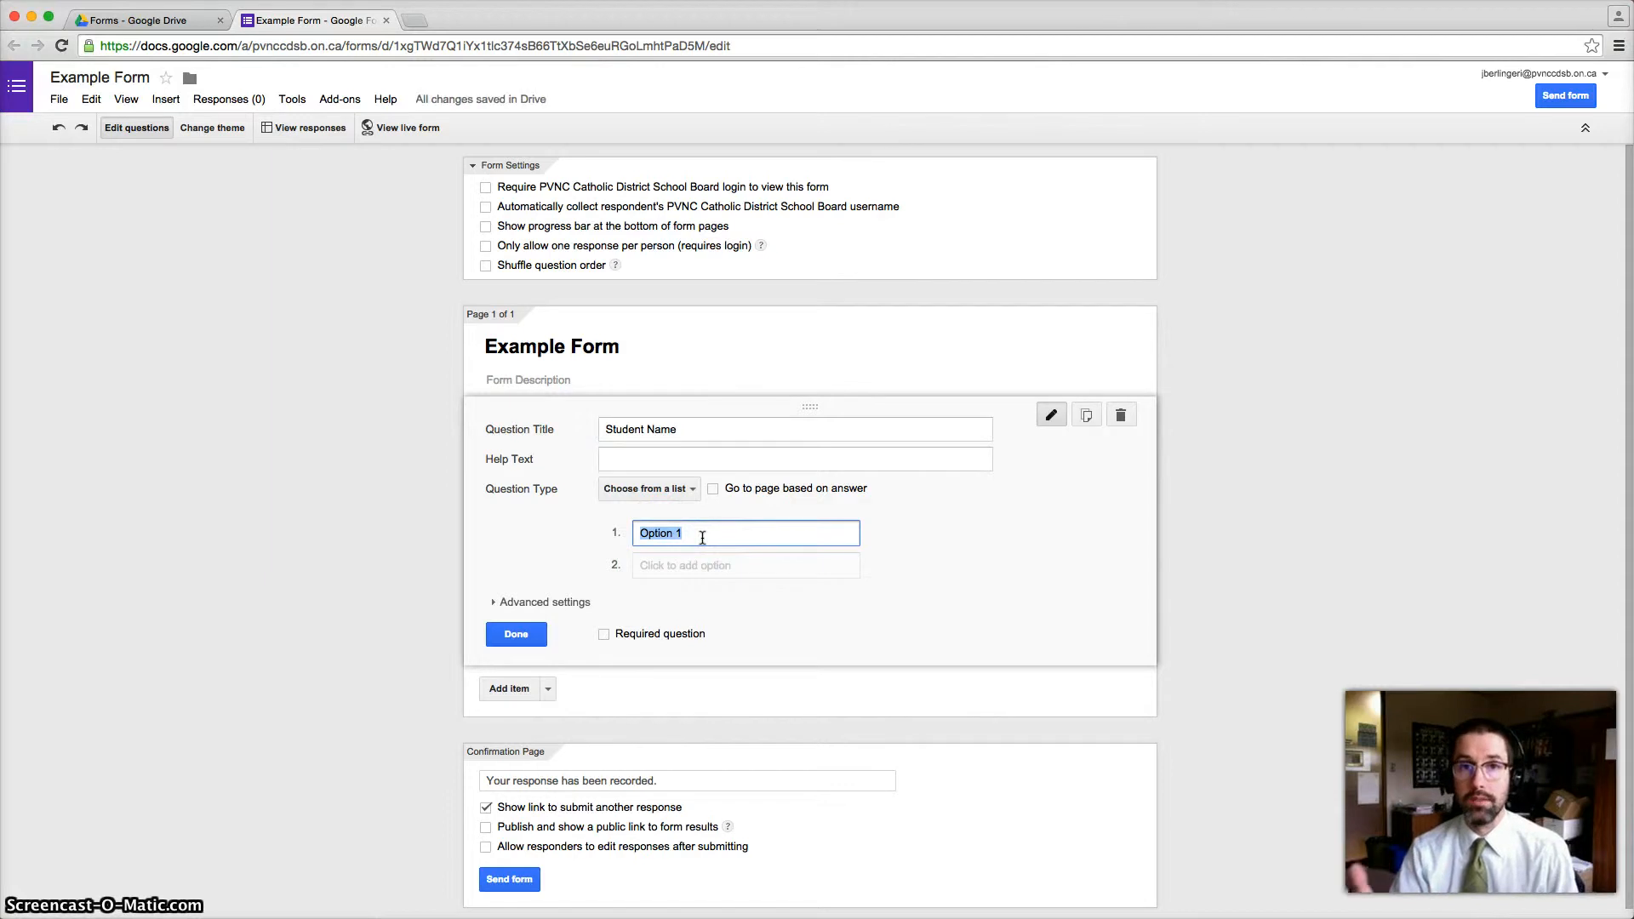
{"action": "type", "text": "Jonathan"}
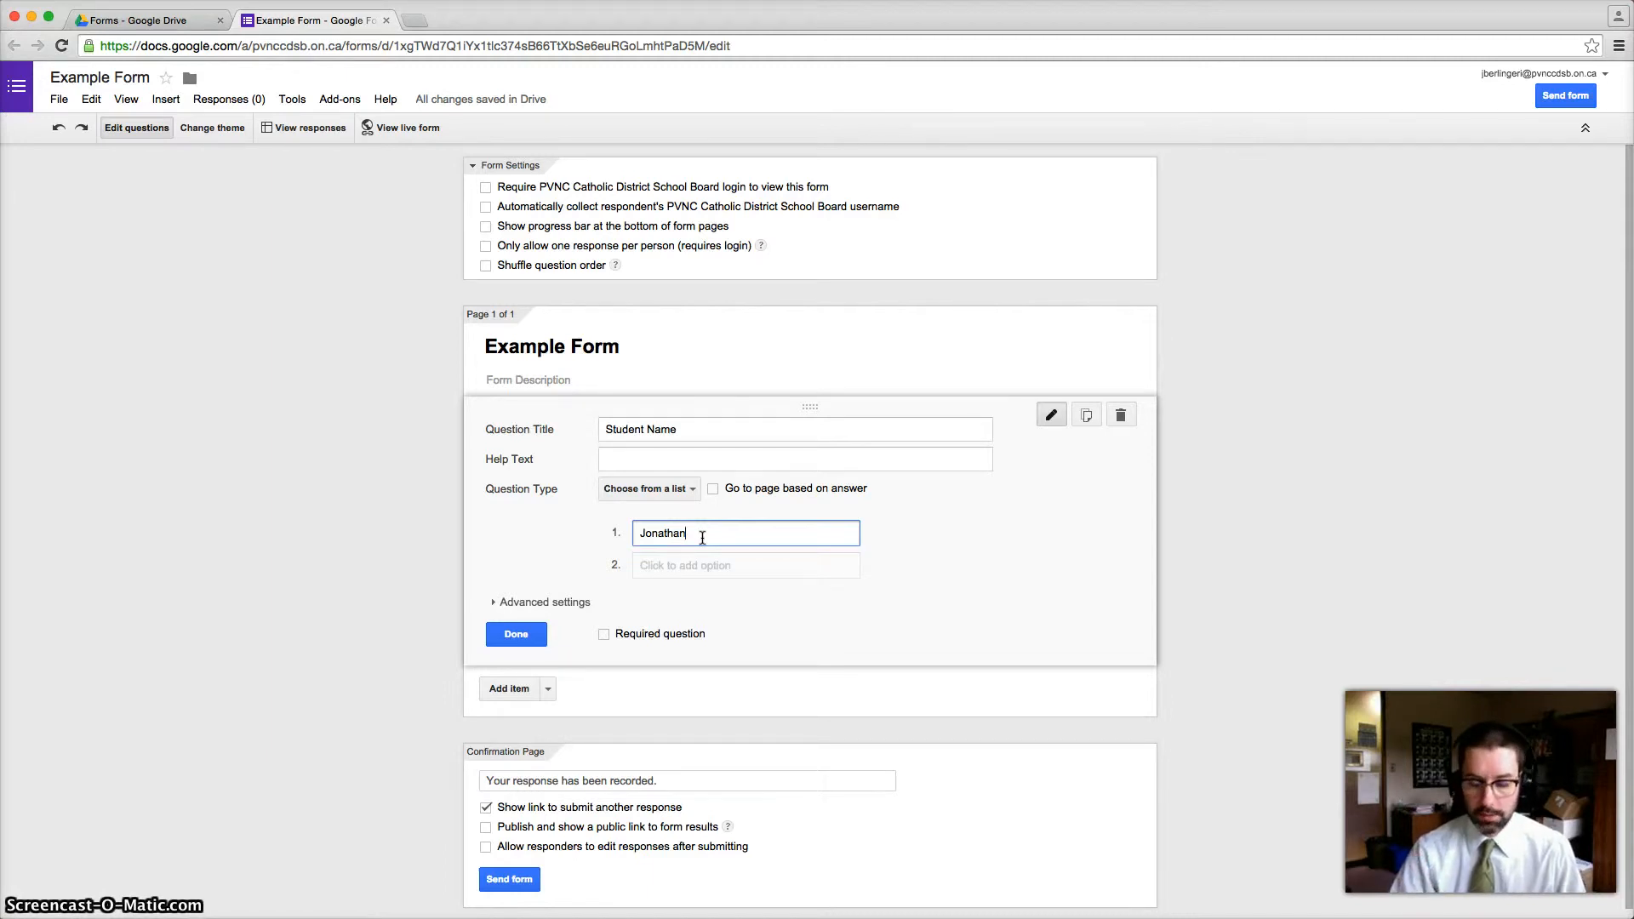
{"action": "key", "text": "Return"}
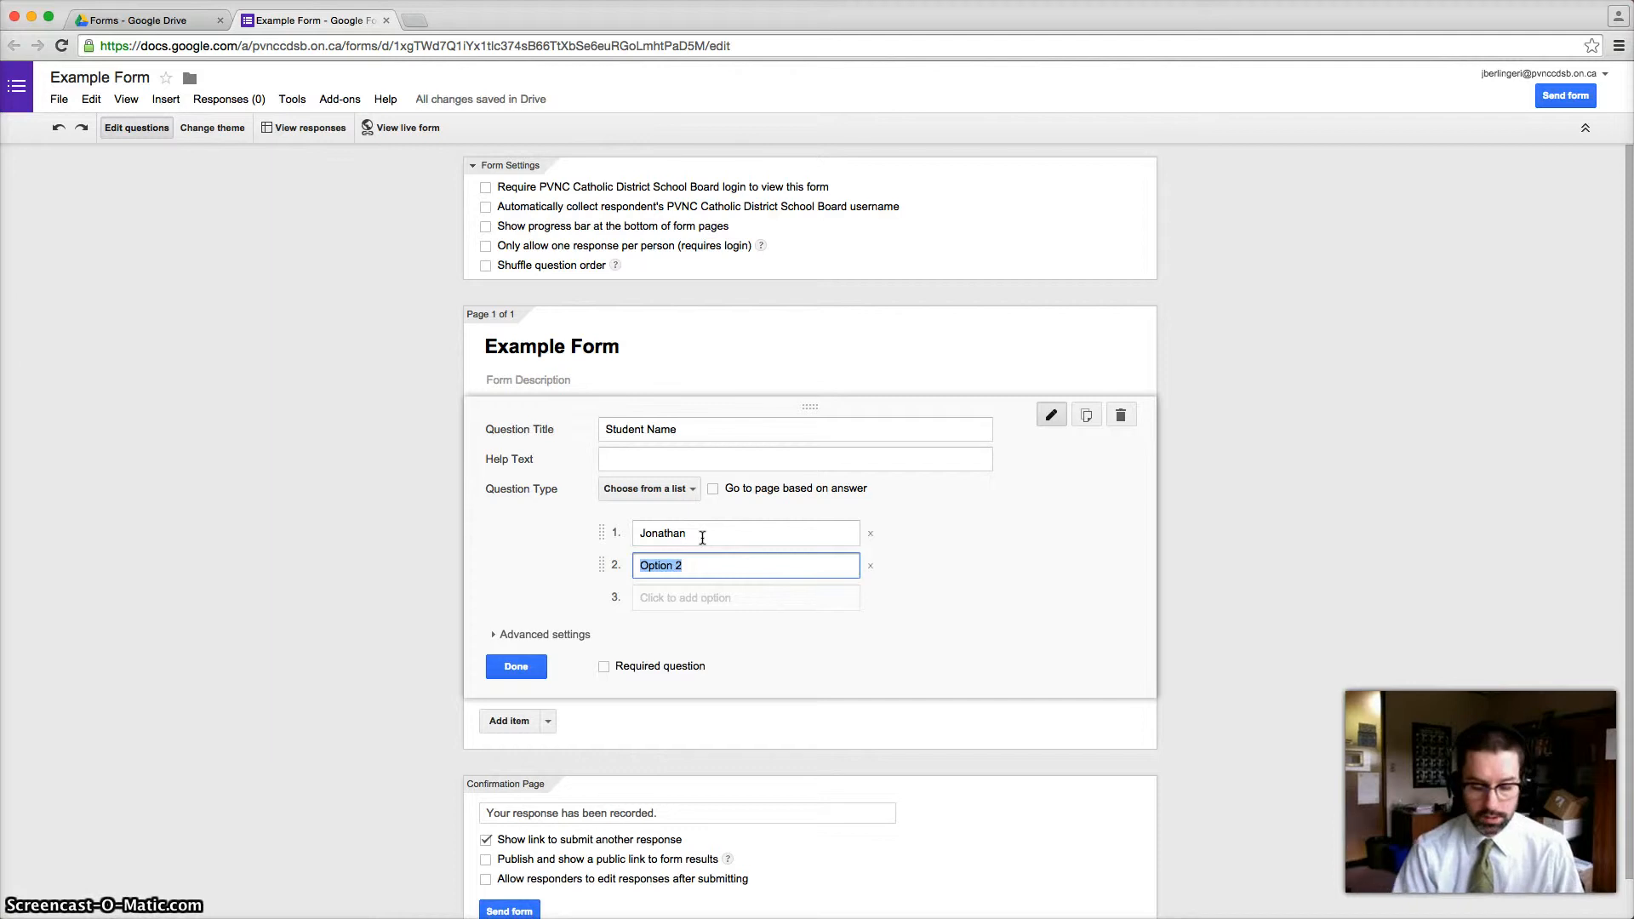
{"action": "type", "text": "Sandra"}
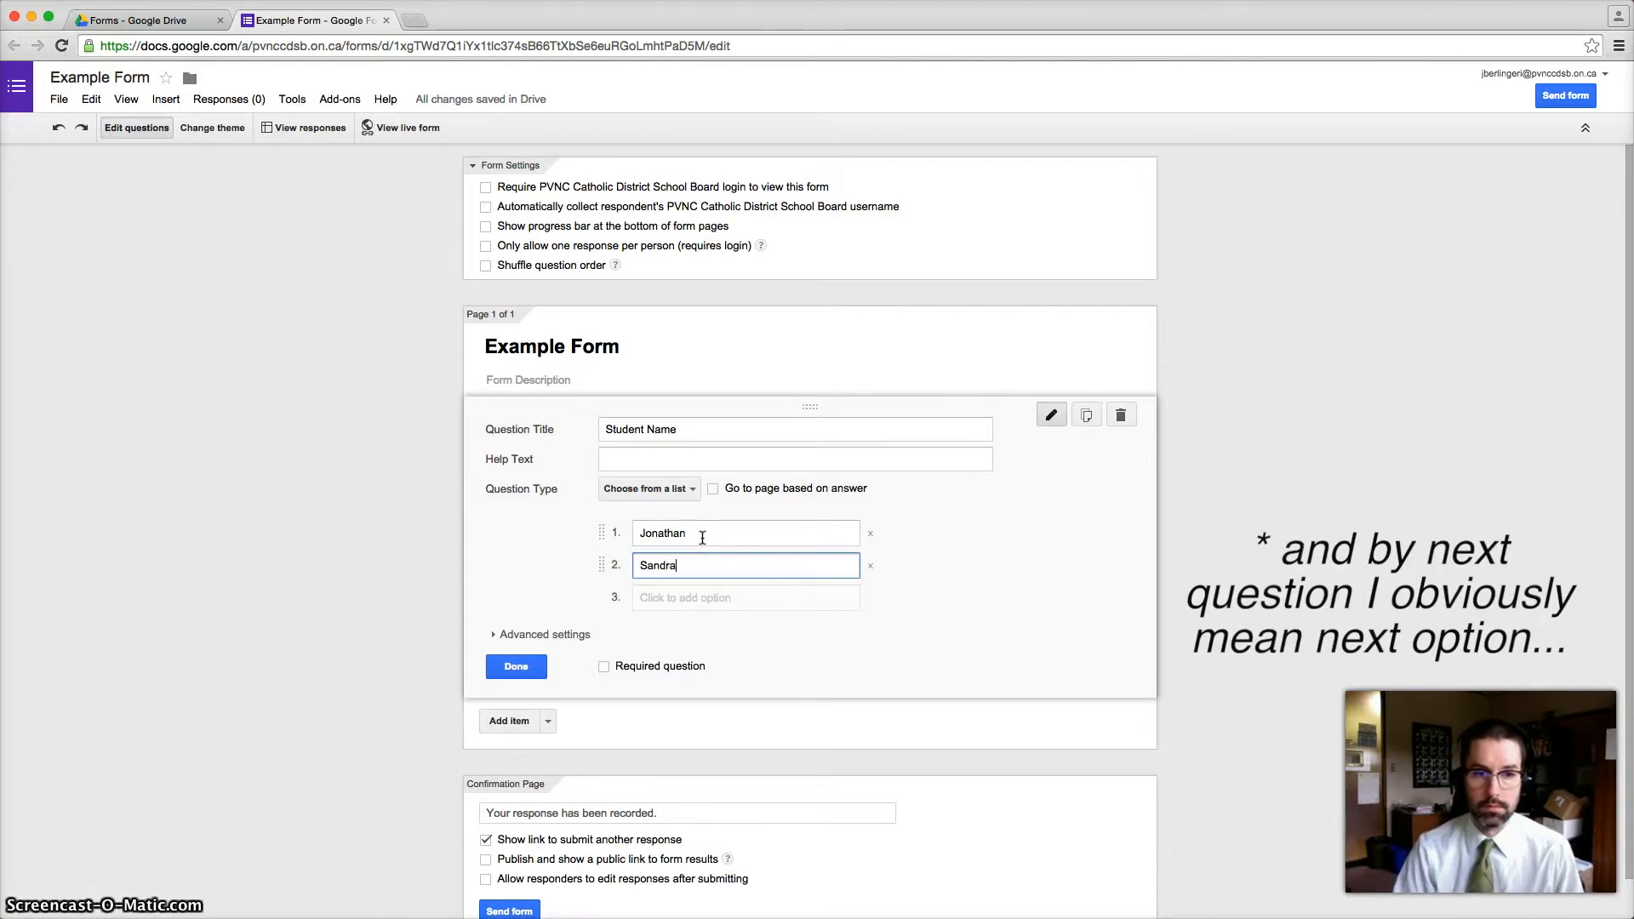
{"action": "key", "text": "Return"}
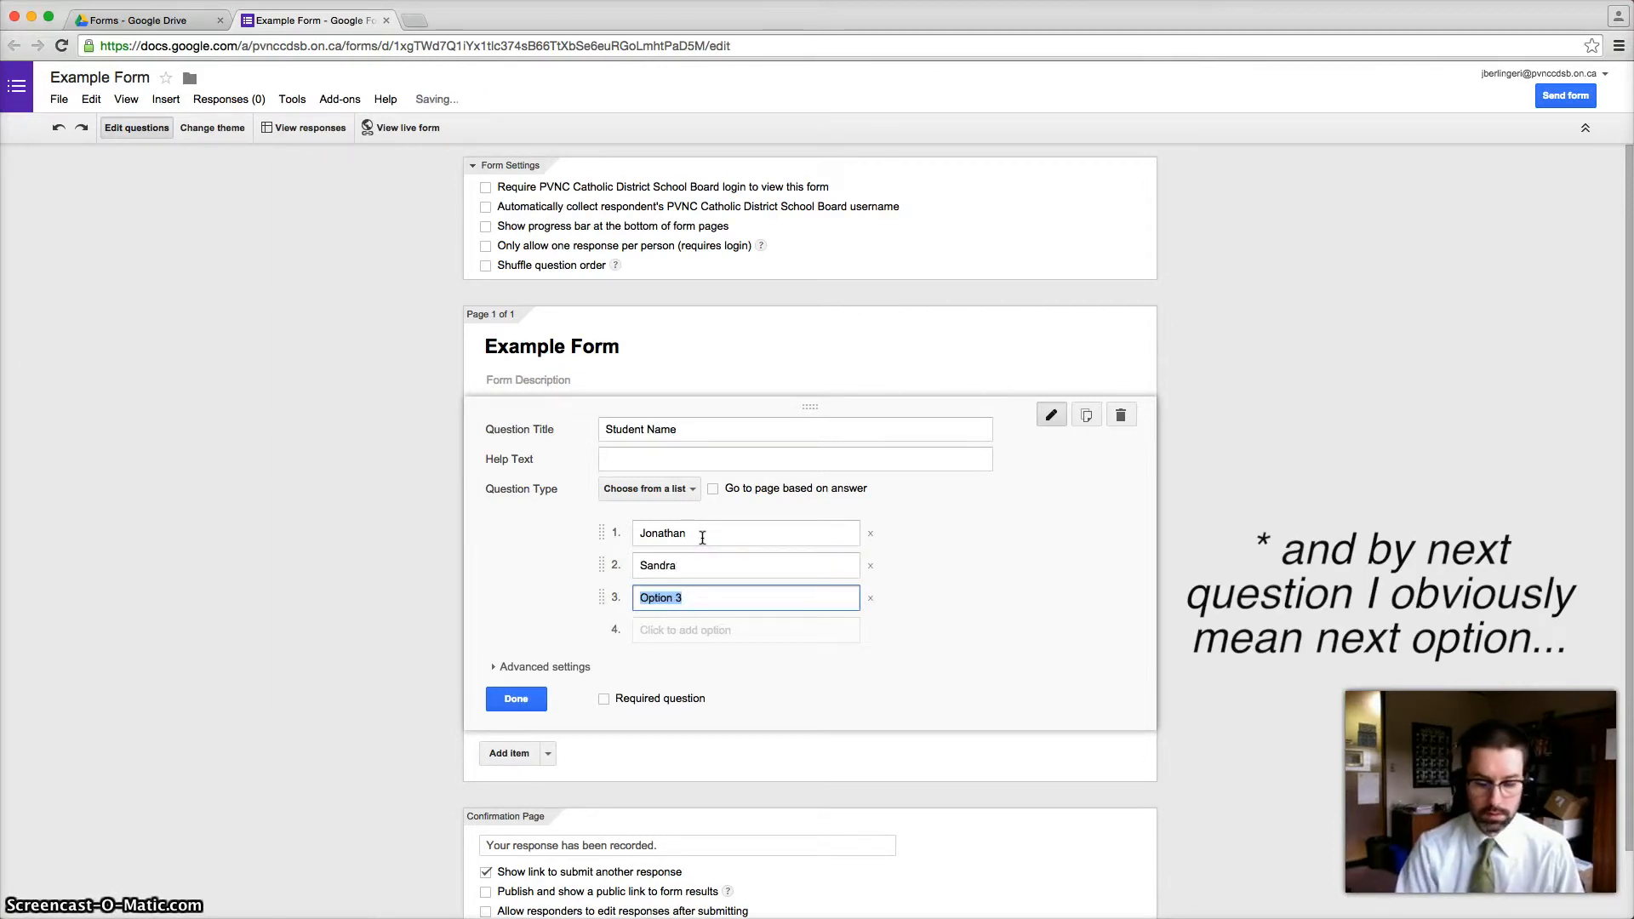
{"action": "type", "text": "Natalie"}
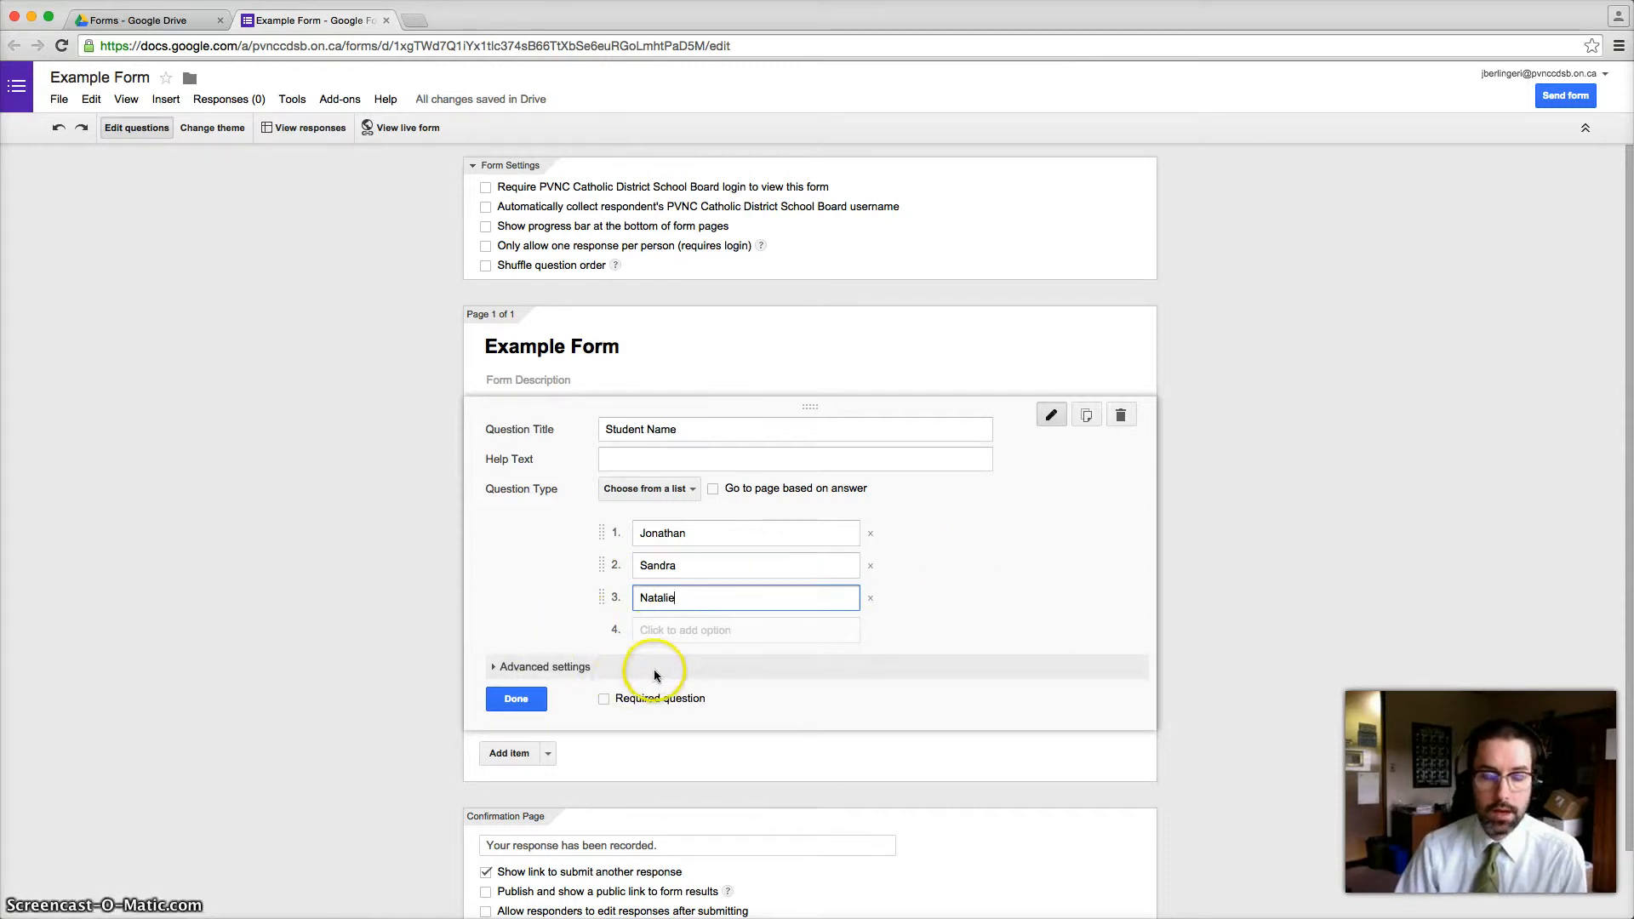
{"action": "left_click", "coordinate": [605, 701]}
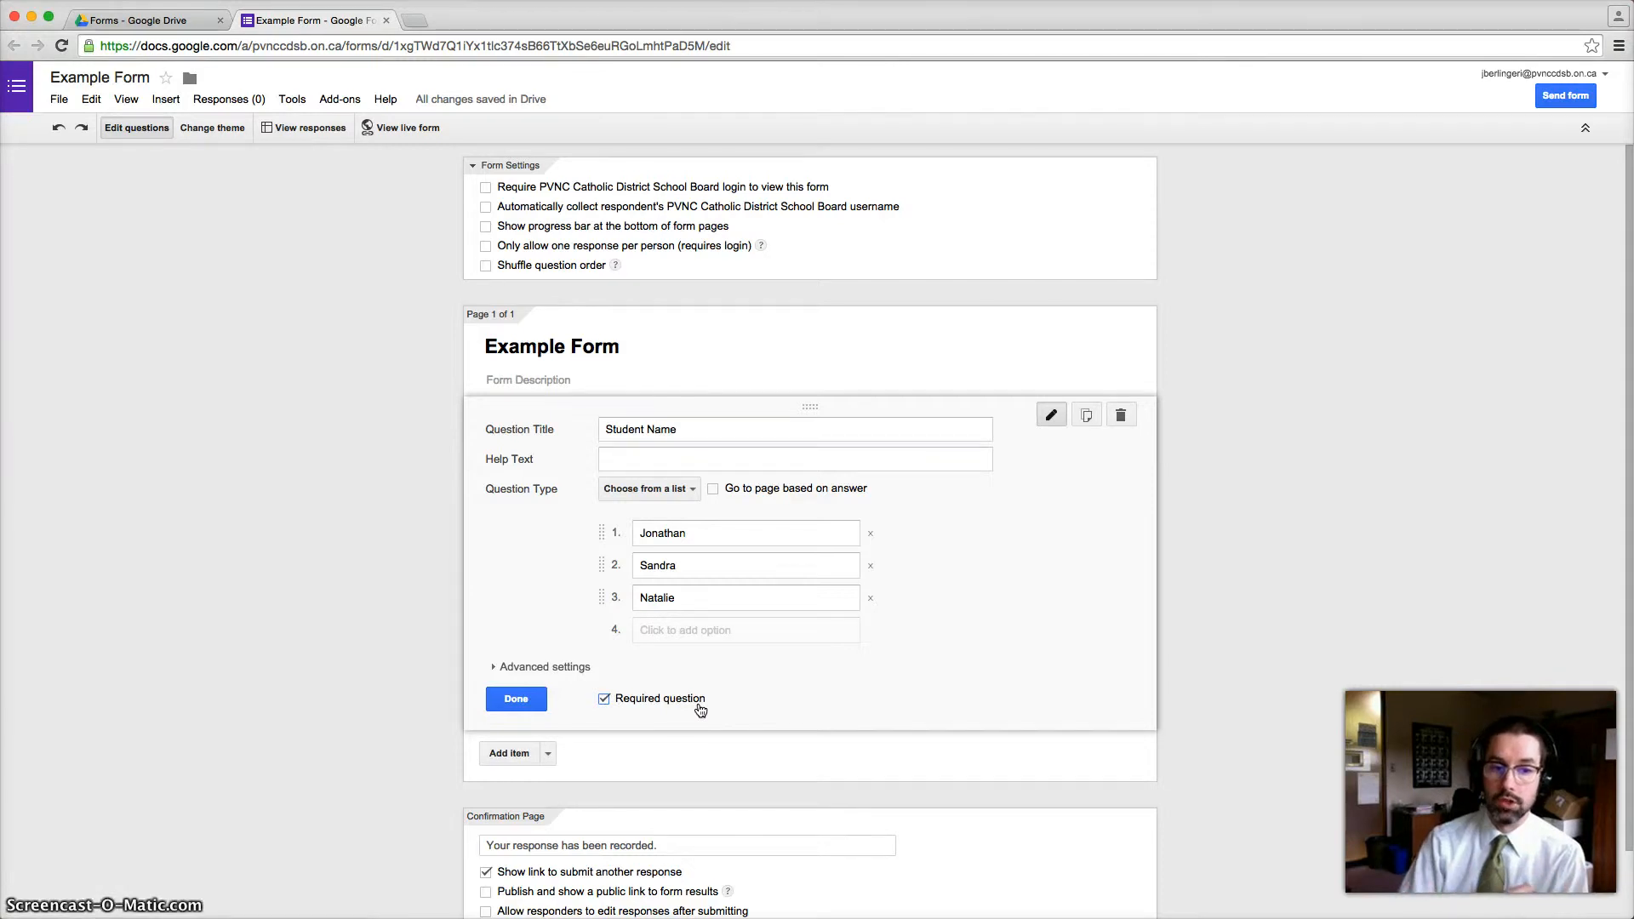
{"action": "left_click", "coordinate": [520, 703]}
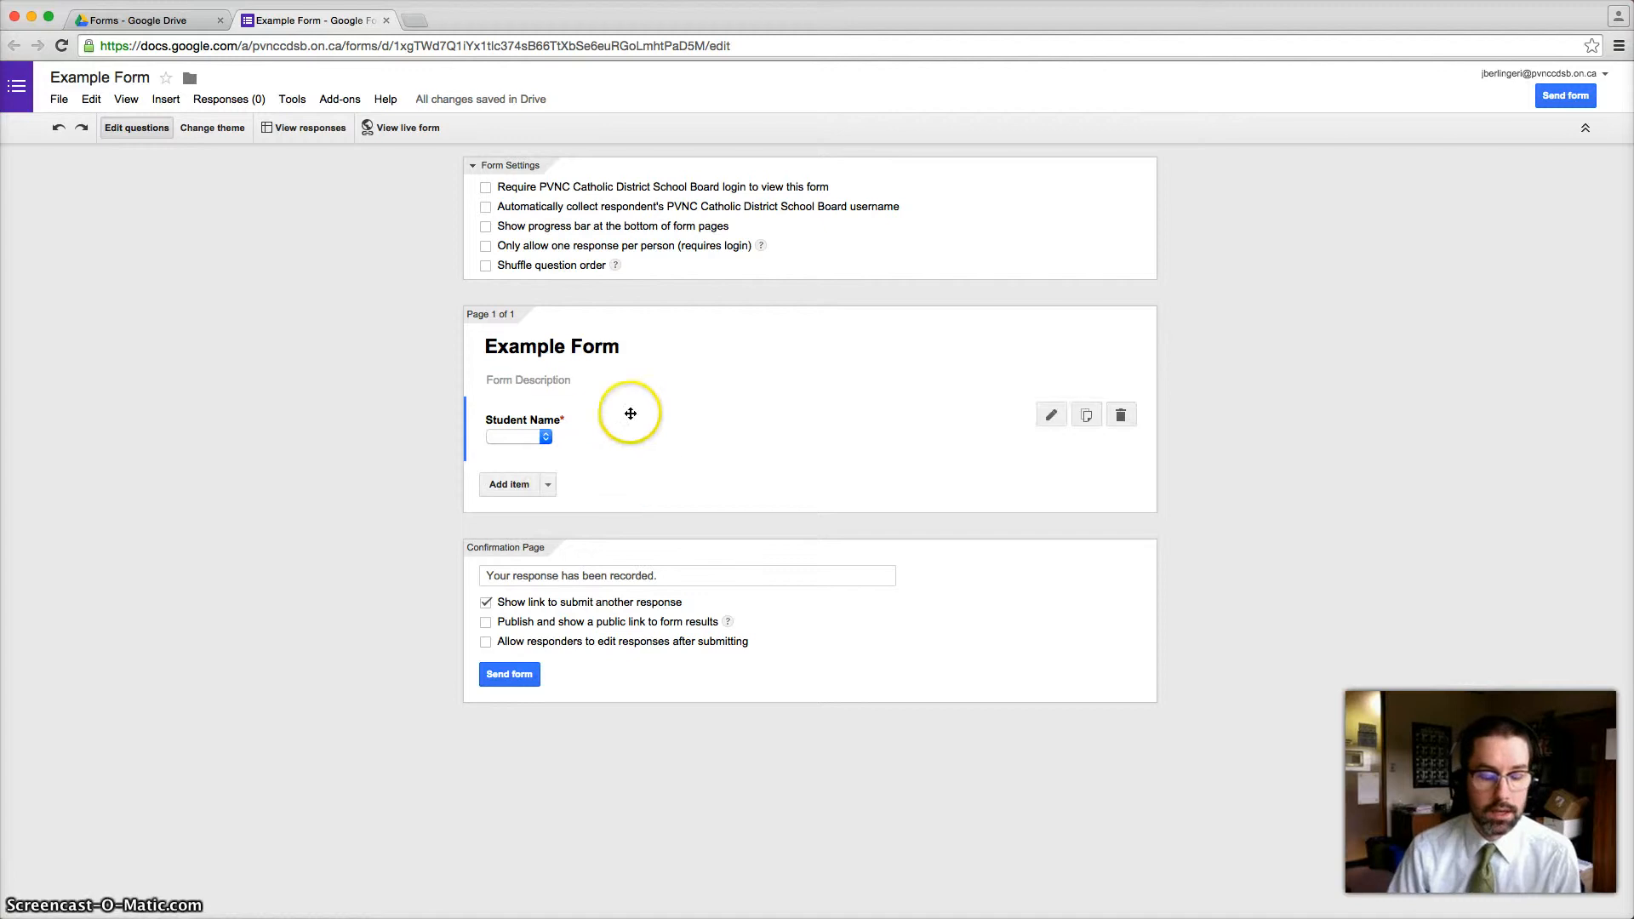
- Add a Paragraph text question titled Observation below the Student Name question and finish editing it
{"action": "left_click", "coordinate": [548, 487]}
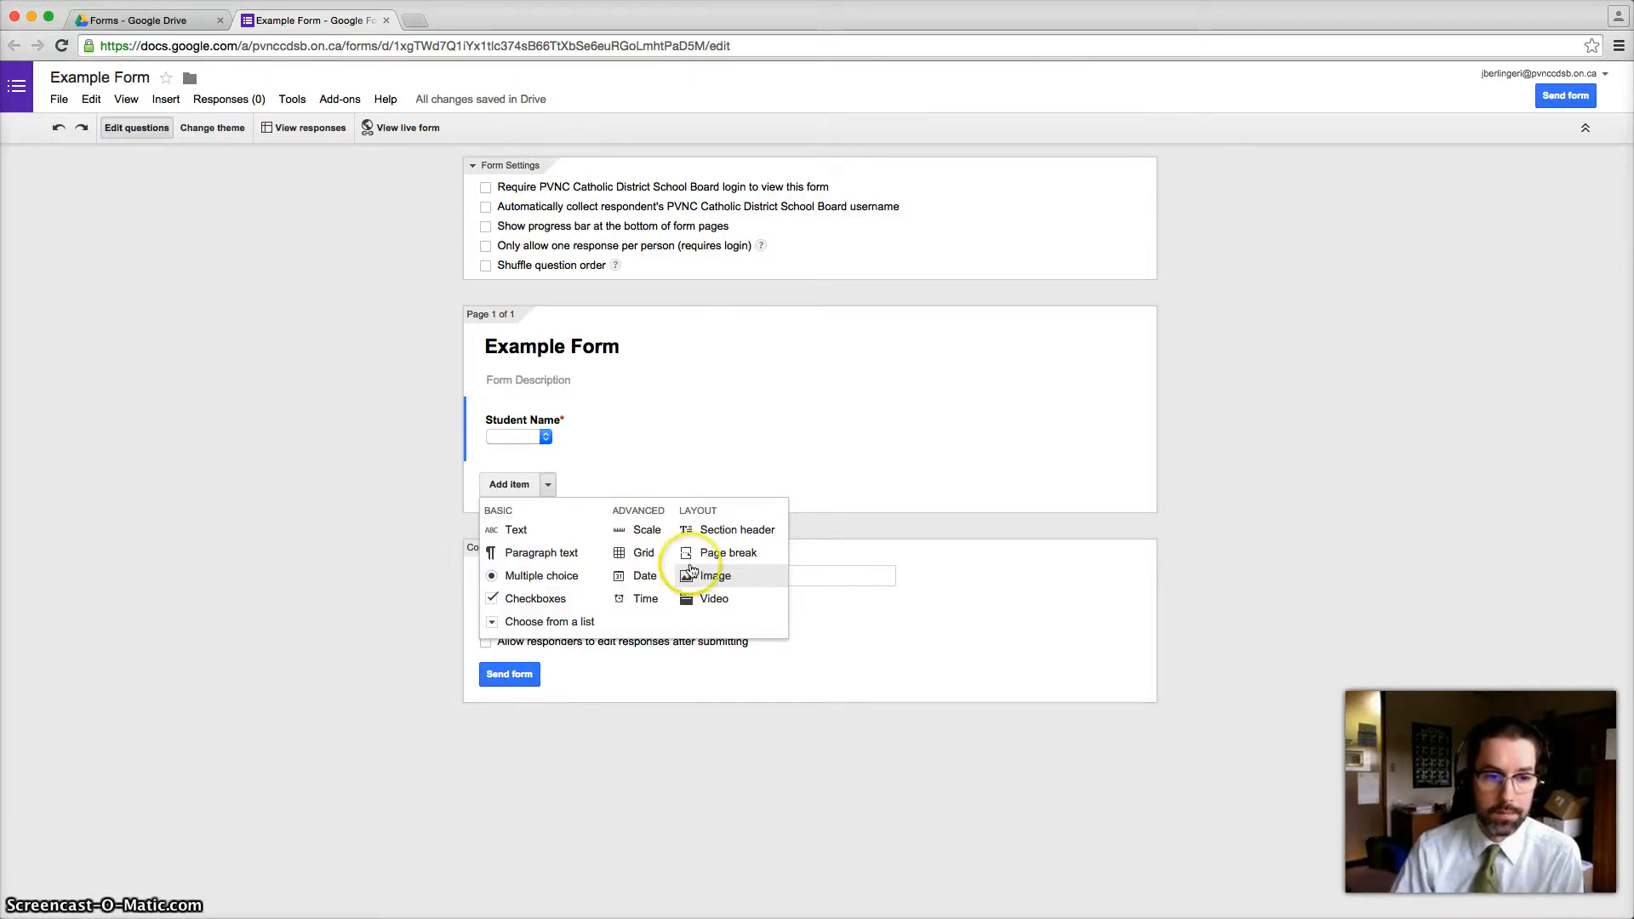
{"action": "left_click", "coordinate": [547, 554]}
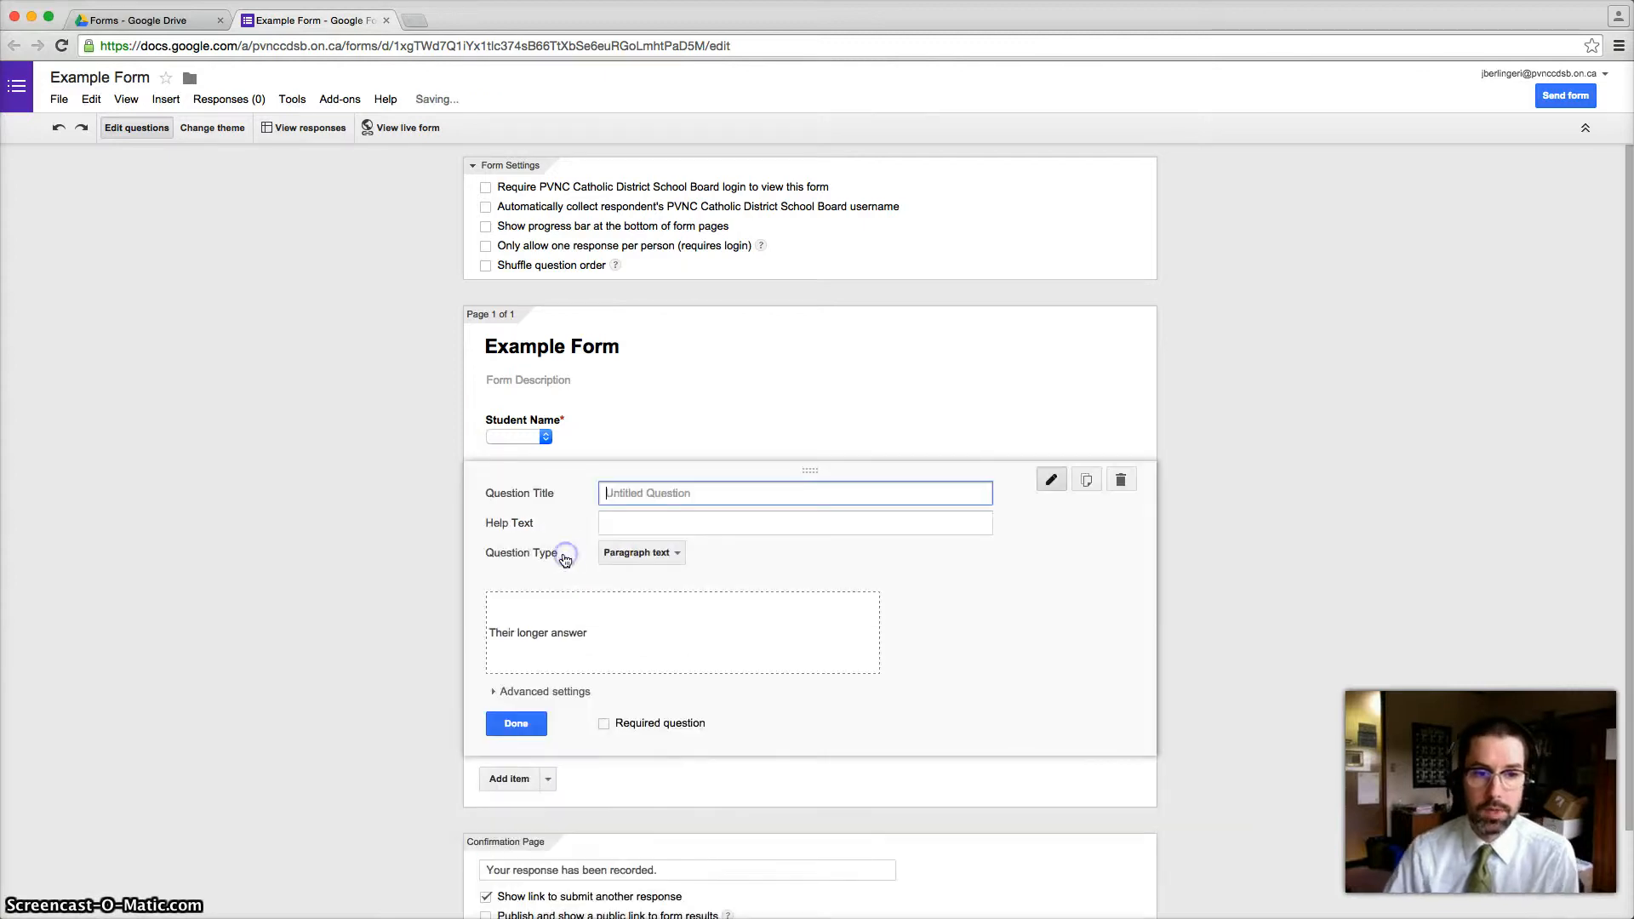
{"action": "left_click", "coordinate": [699, 491]}
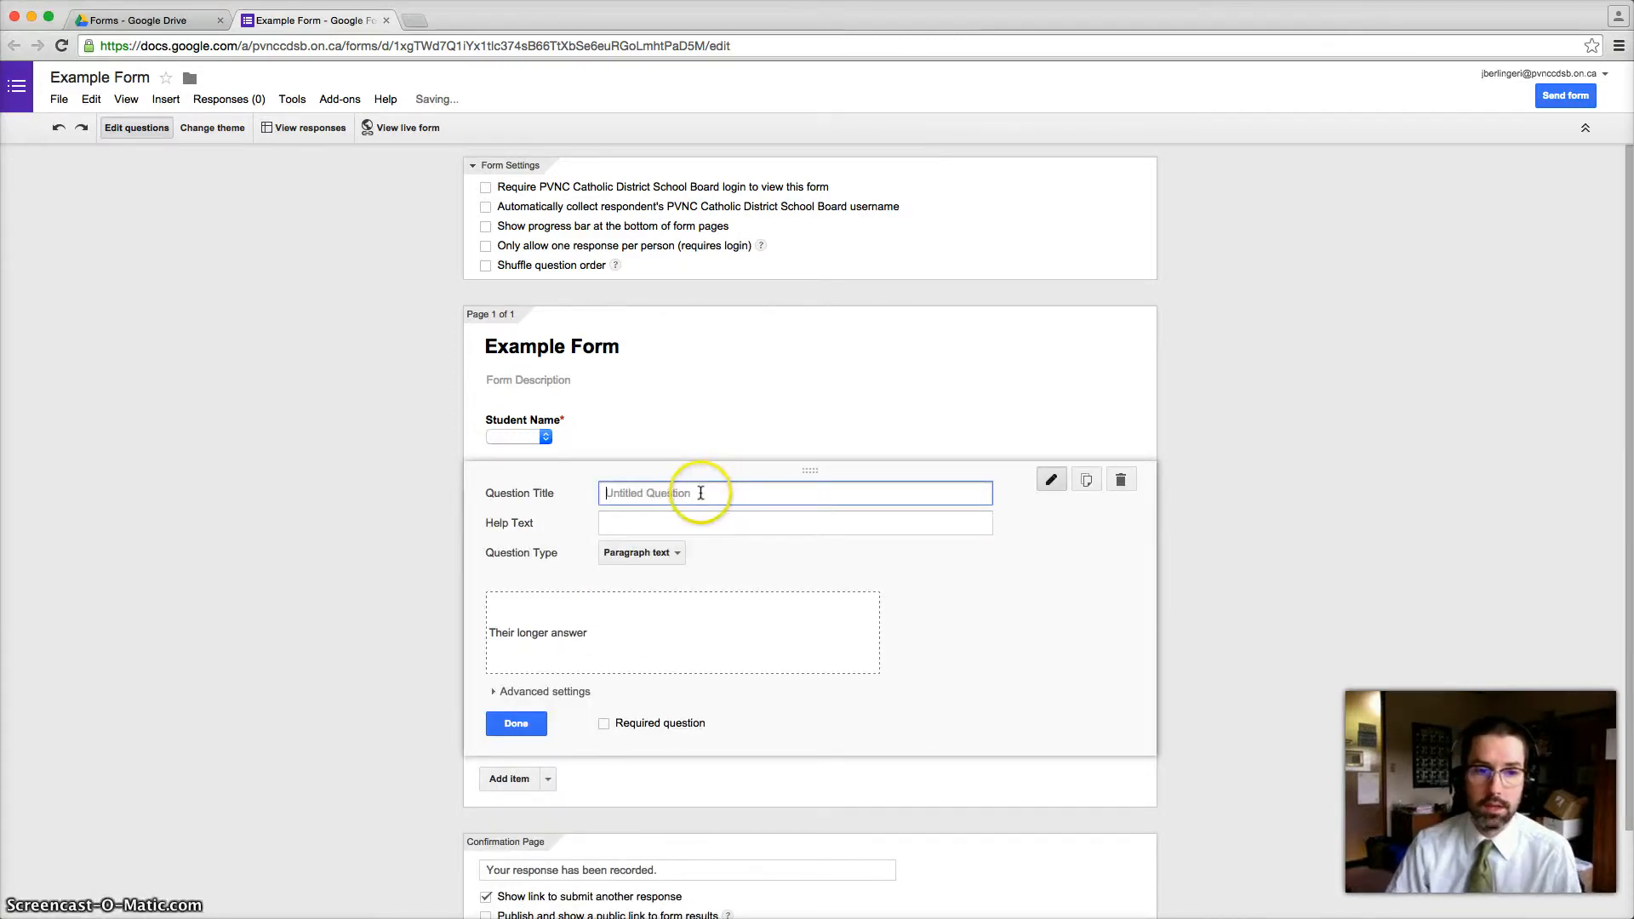
{"action": "type", "text": "Observation"}
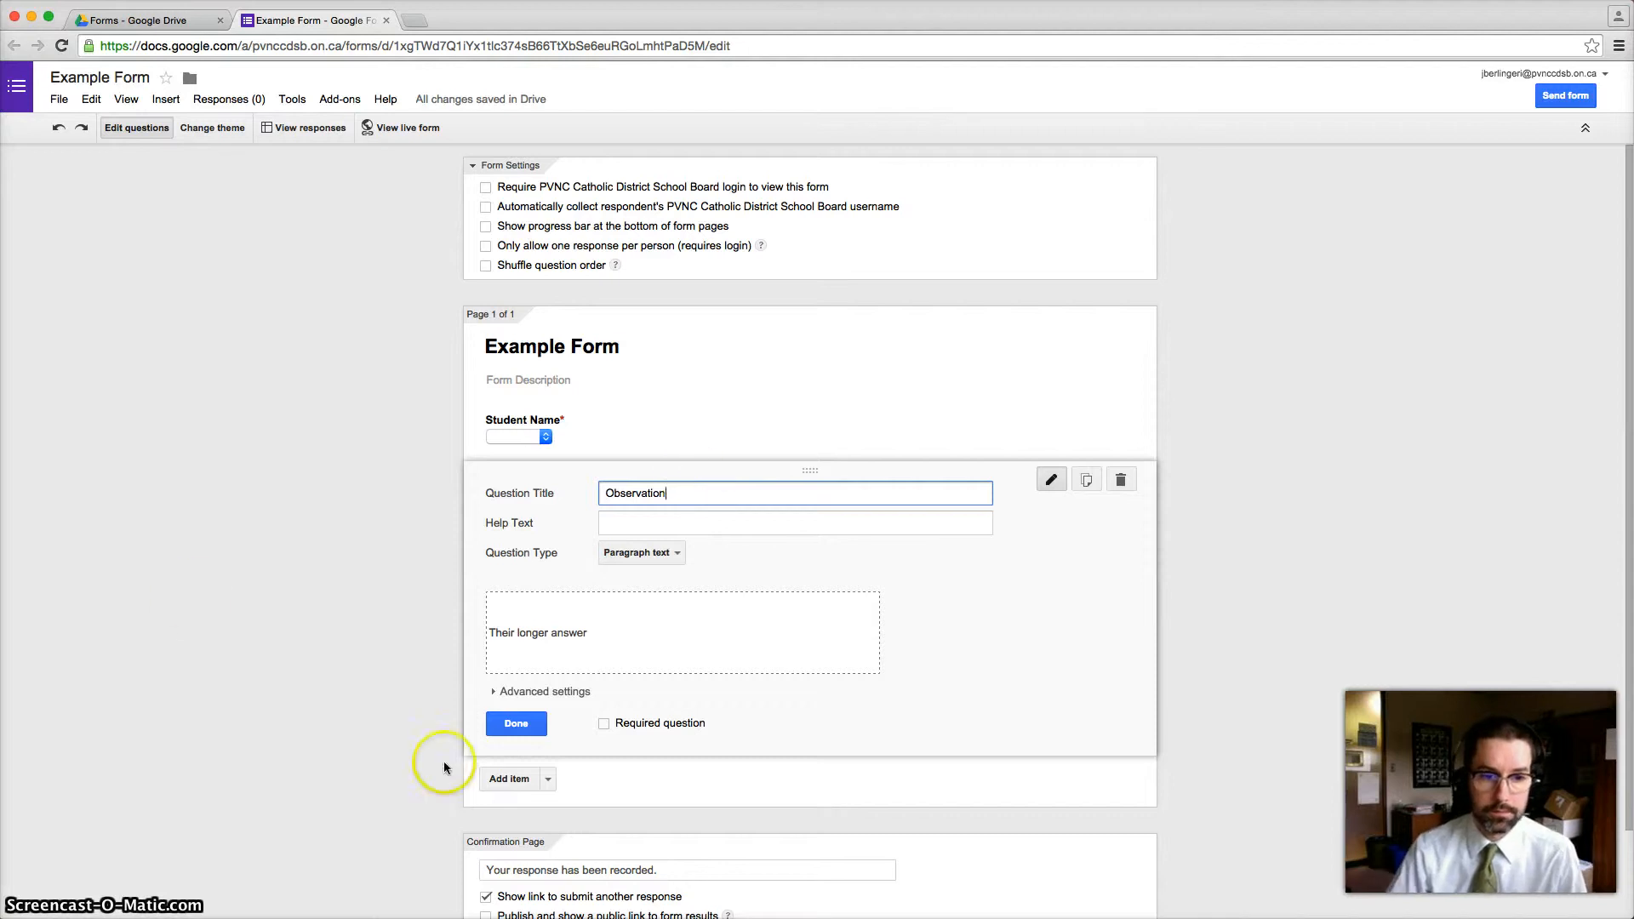
{"action": "left_click", "coordinate": [503, 724]}
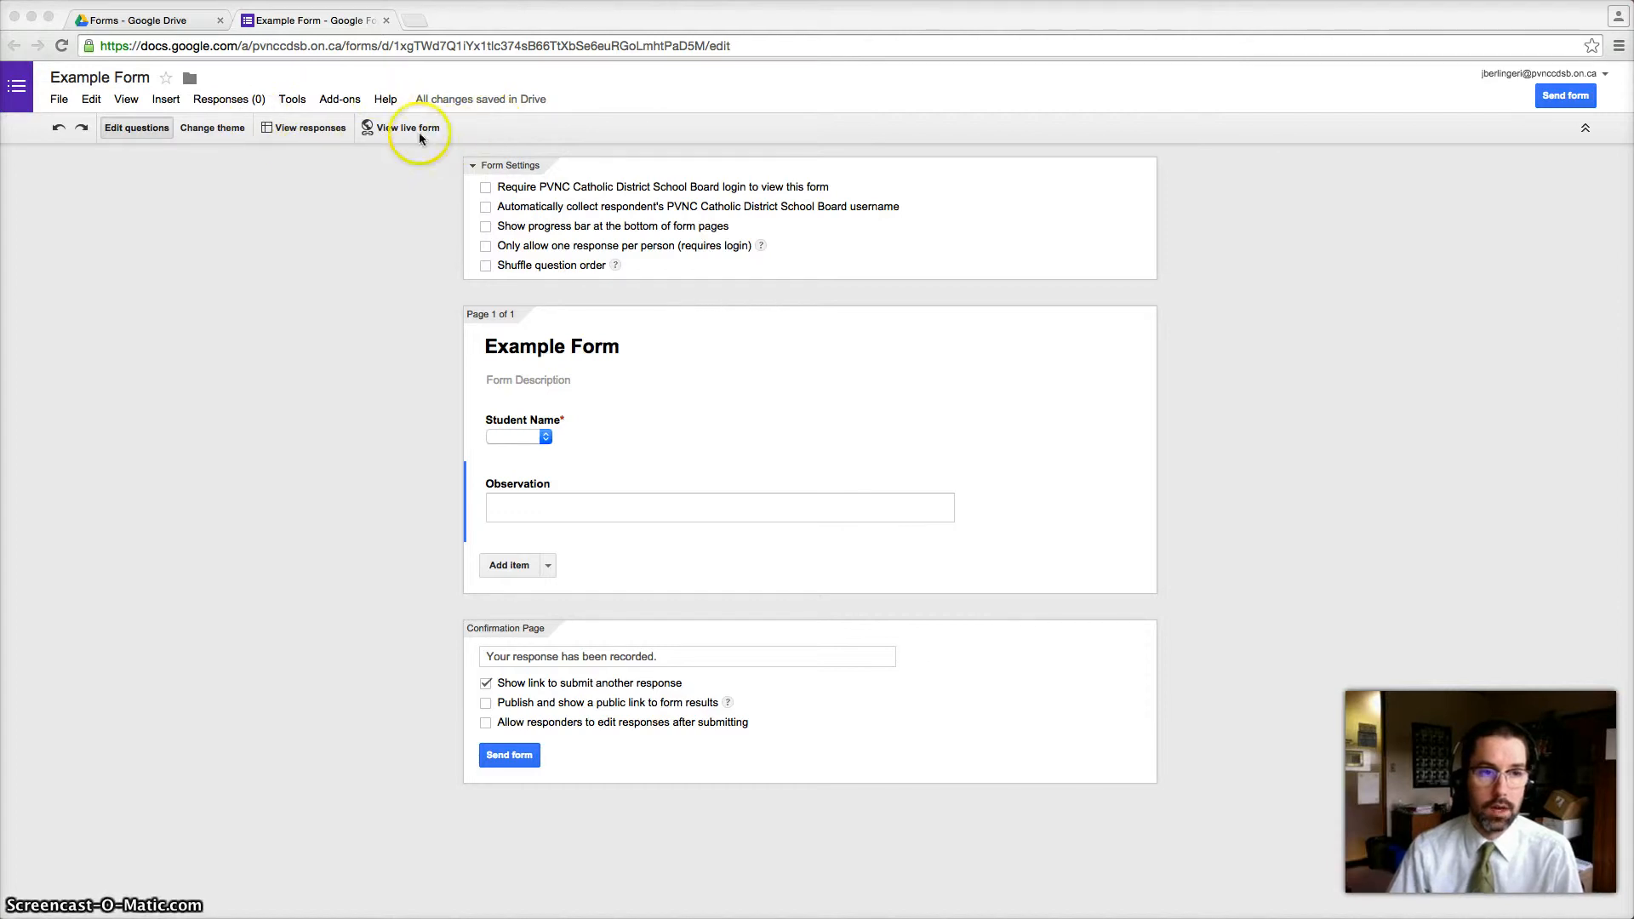
- View the form's response spreadsheet, check its Timestamp and Student Name column headers, and return to the form editor
{"action": "left_click", "coordinate": [307, 129]}
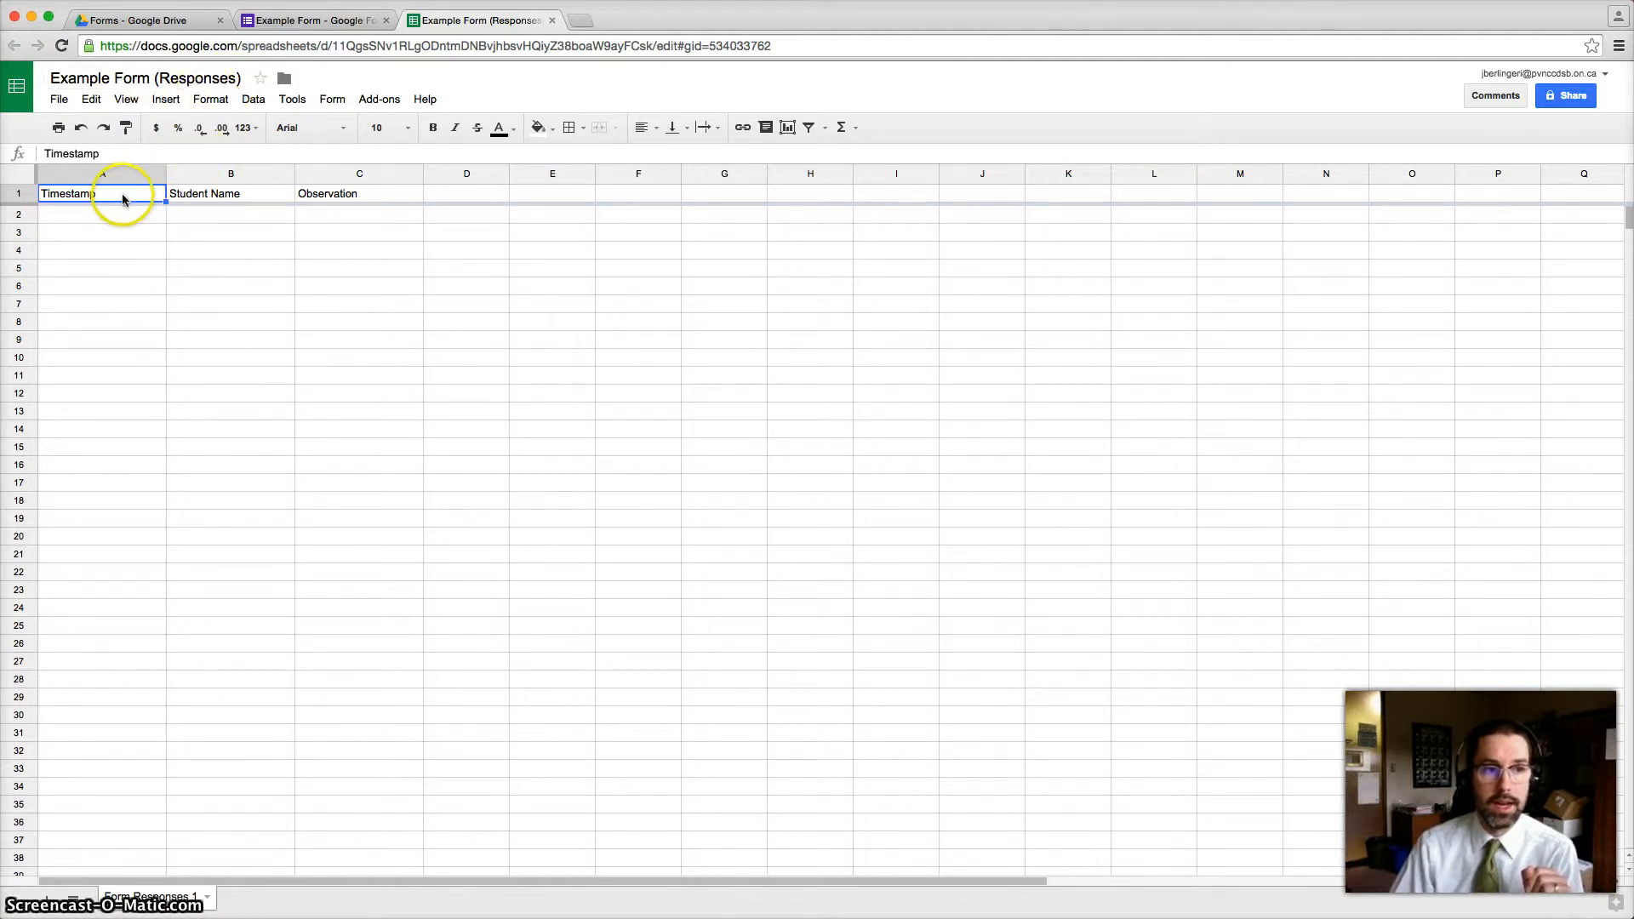
{"action": "left_click", "coordinate": [233, 200]}
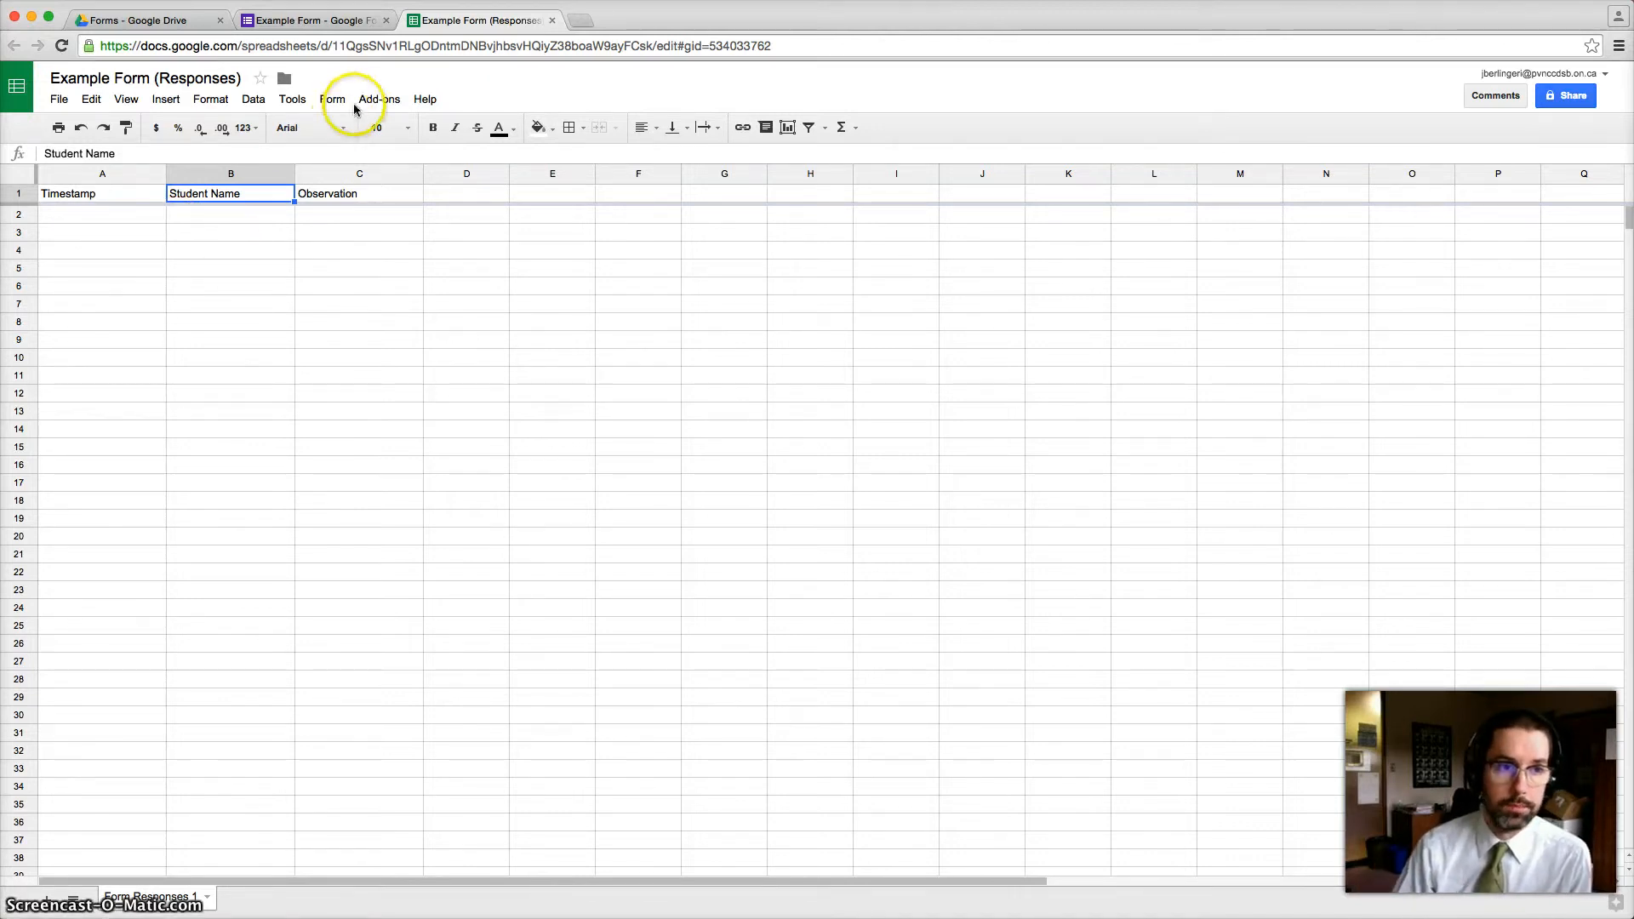
{"action": "left_click", "coordinate": [551, 20]}
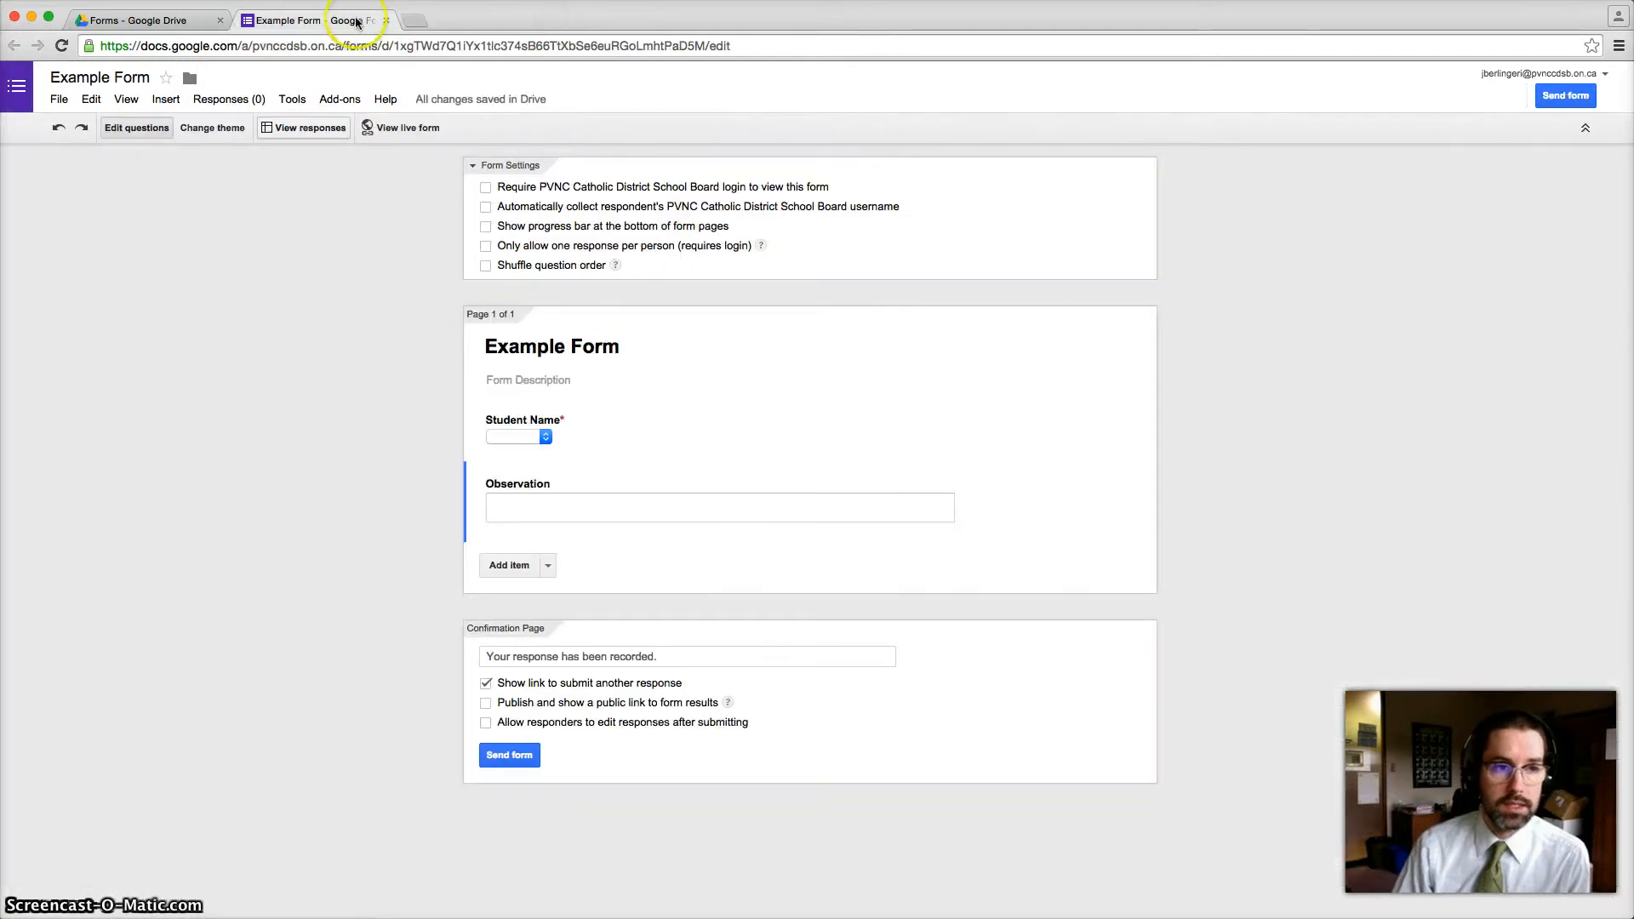
- Open the live form and highlight its full web address
{"action": "left_click", "coordinate": [406, 129]}
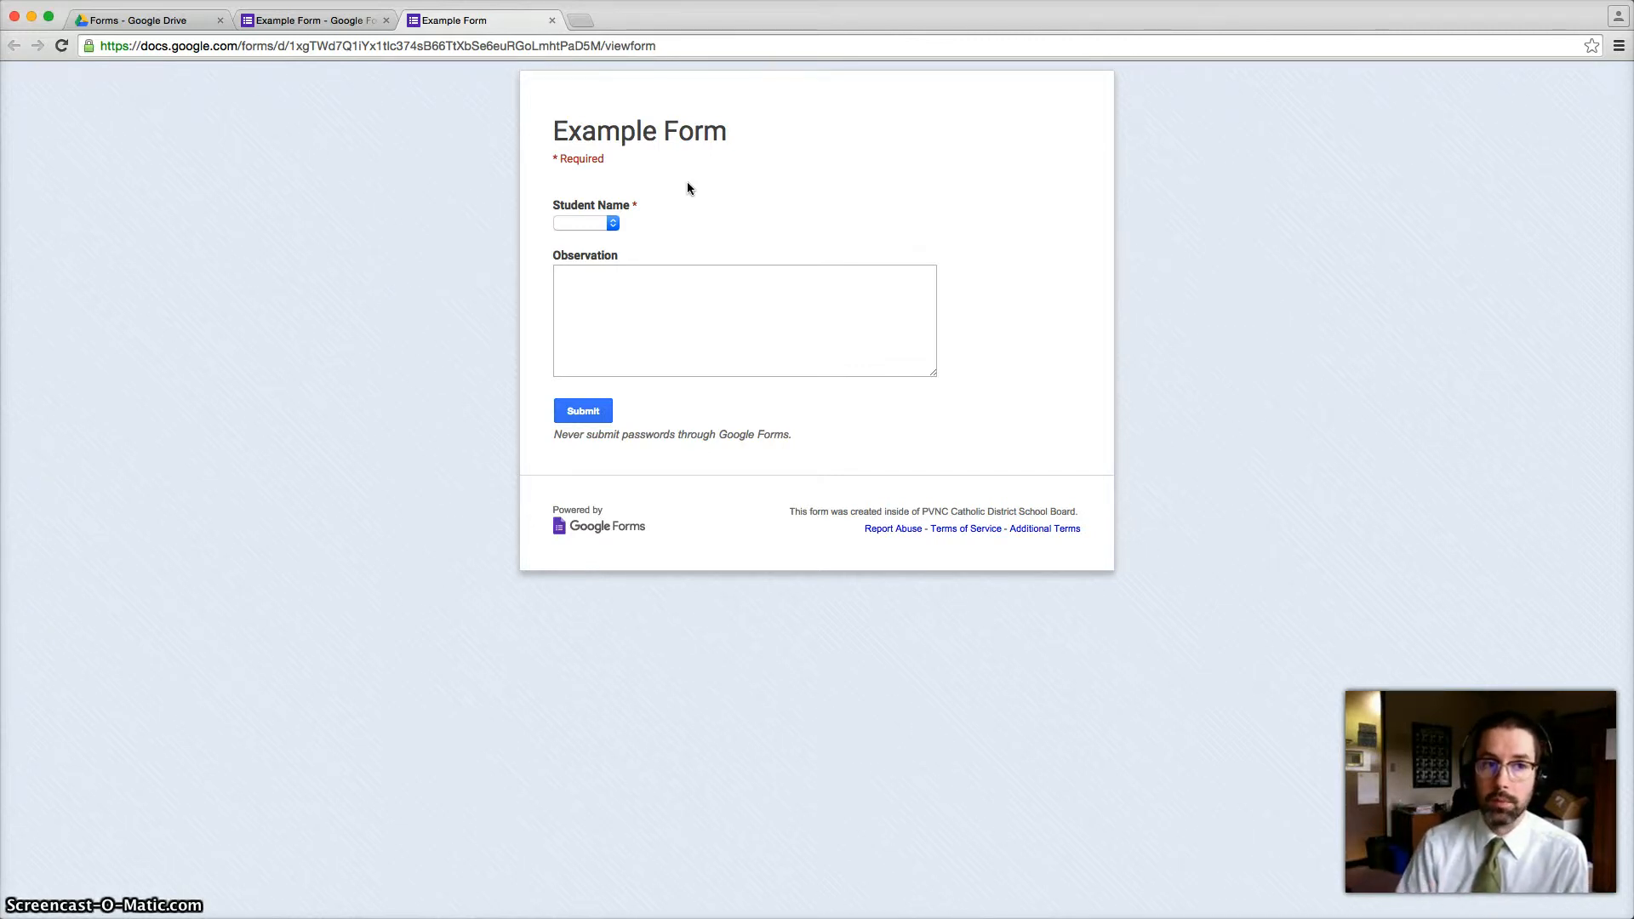
{"action": "left_click", "coordinate": [633, 46]}
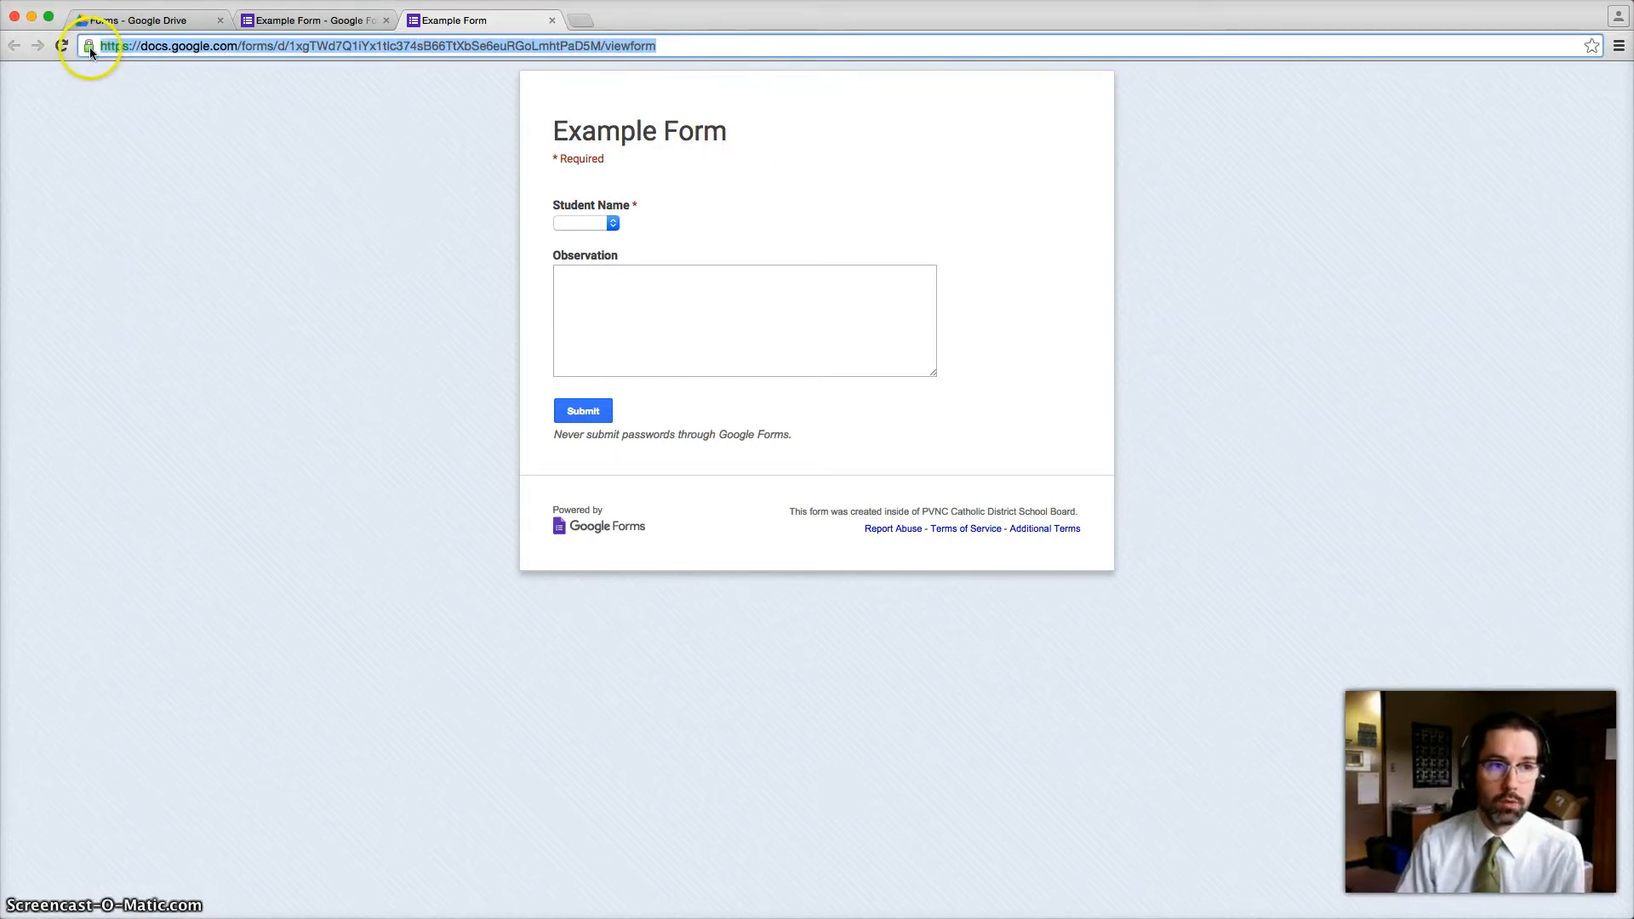
{"action": "left_click_drag", "start_coordinate": [90, 48], "coordinate": [825, 56]}
{"action": "left_click_drag", "start_coordinate": [450, 60], "coordinate": [251, 59]}
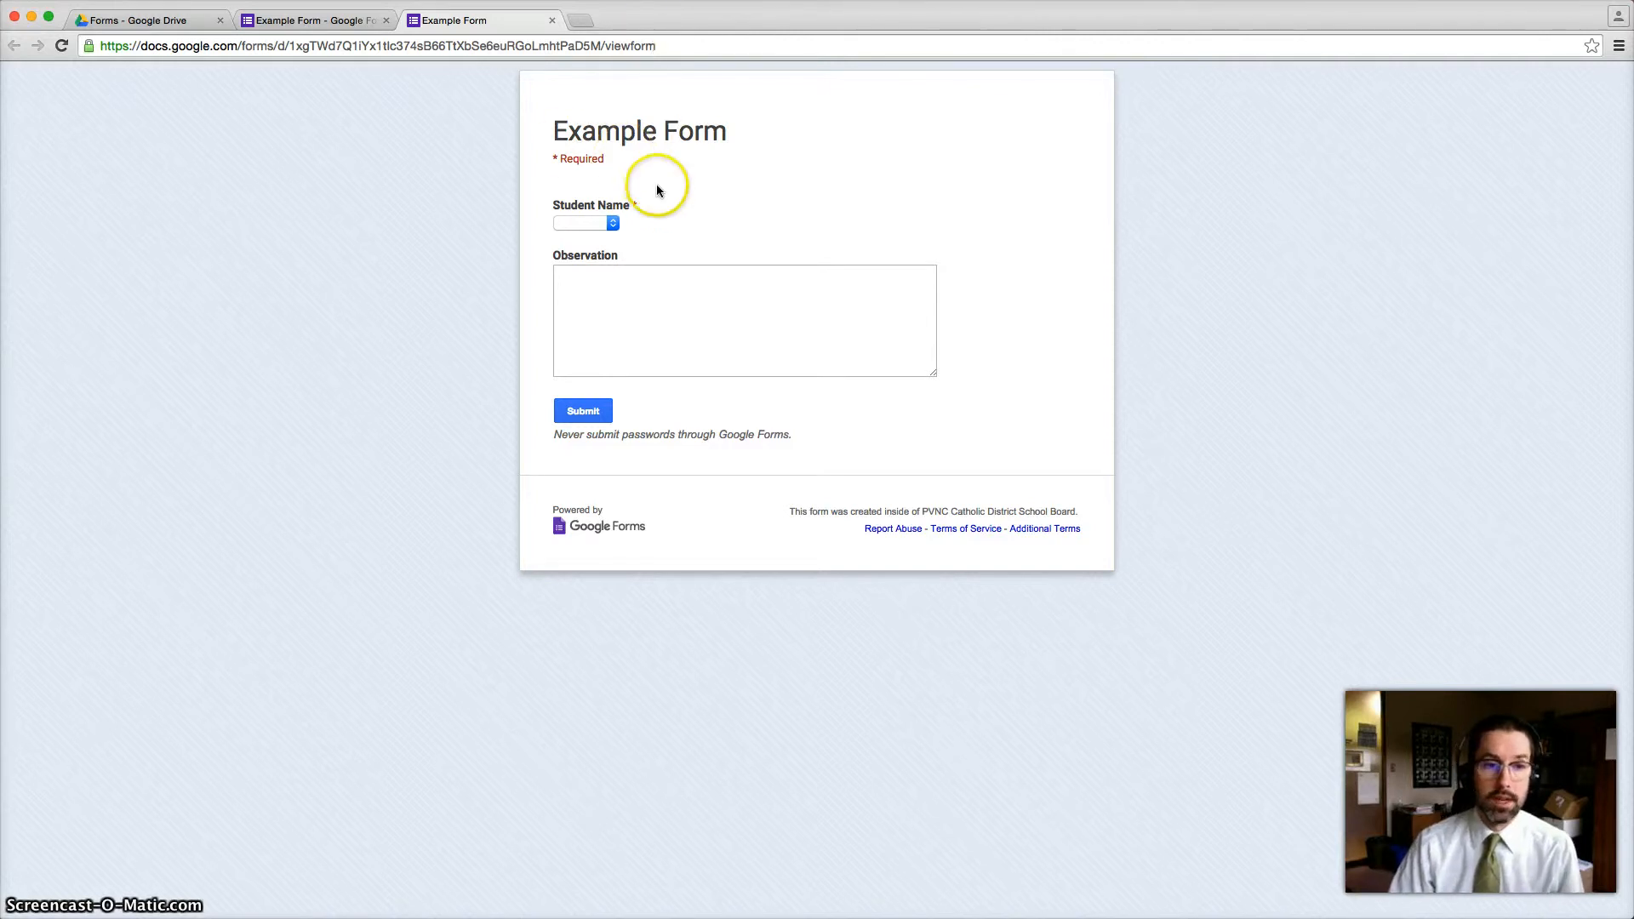
- Submit a response for the first listed student with the observation "Observation here."
{"action": "left_click", "coordinate": [612, 224]}
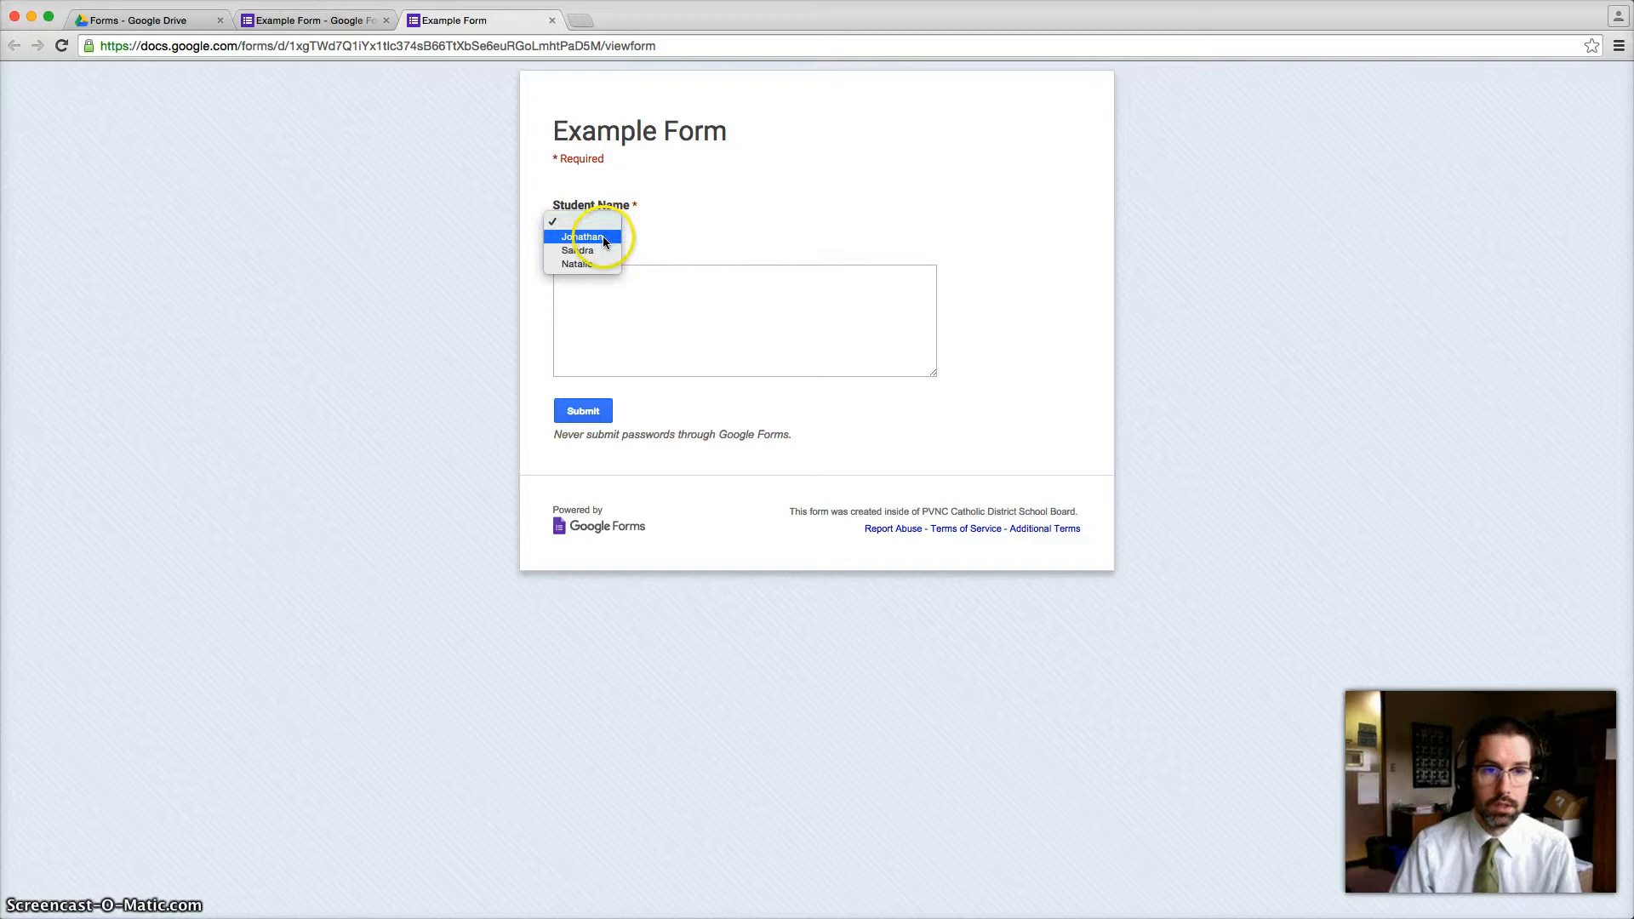
{"action": "left_click", "coordinate": [600, 237]}
{"action": "left_click", "coordinate": [671, 315]}
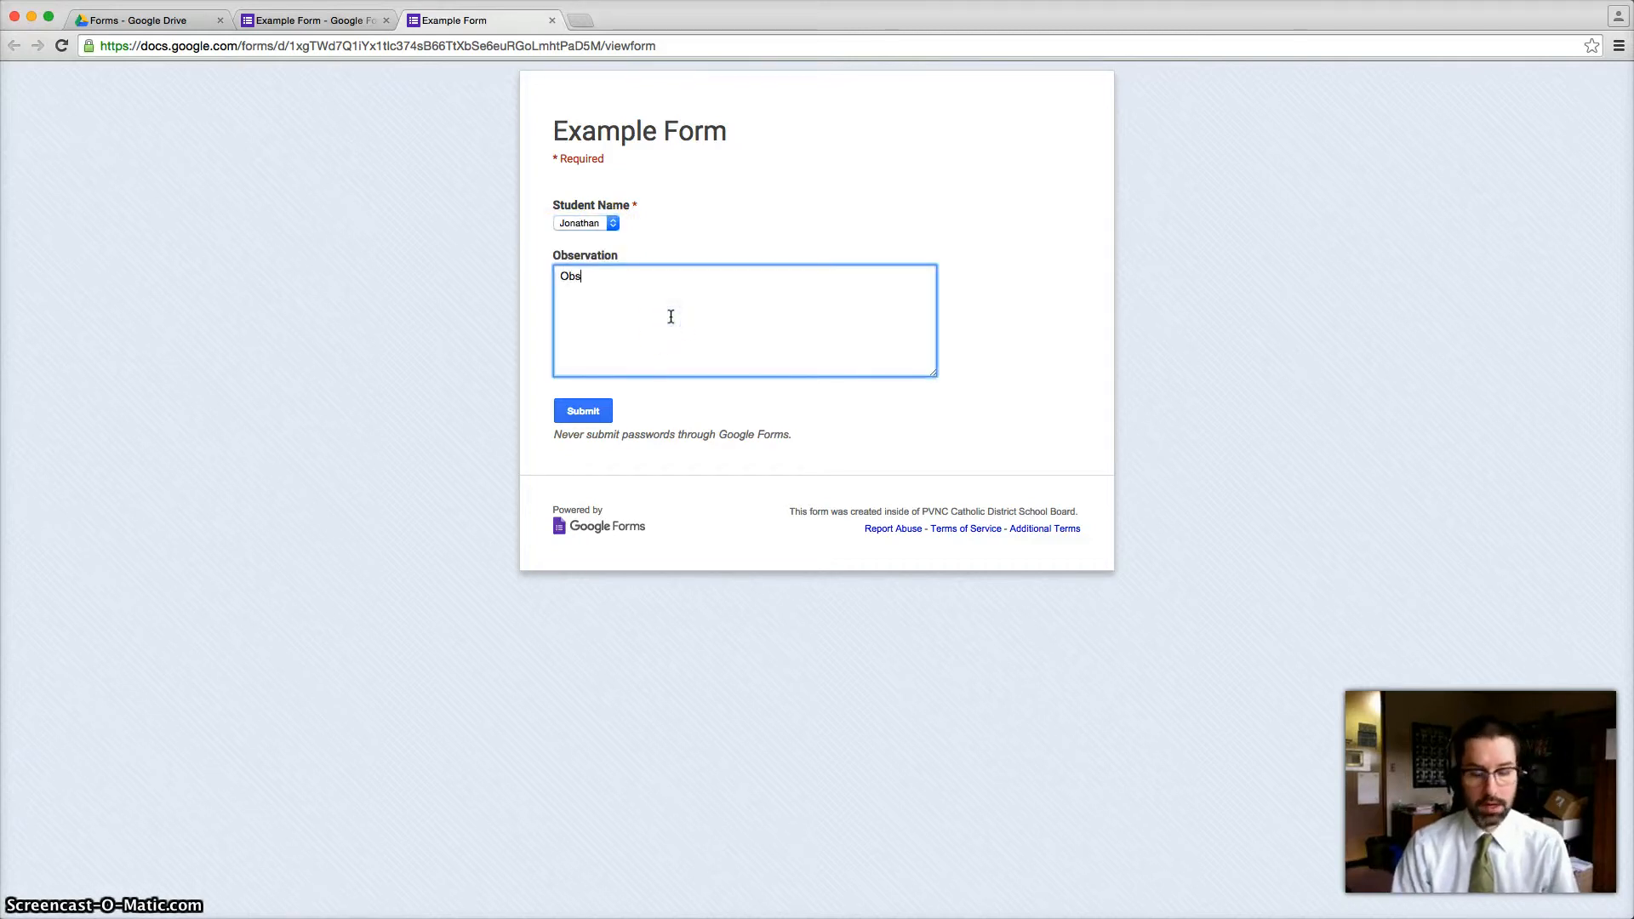
{"action": "type", "text": "Observation here."}
{"action": "left_click", "coordinate": [592, 412]}
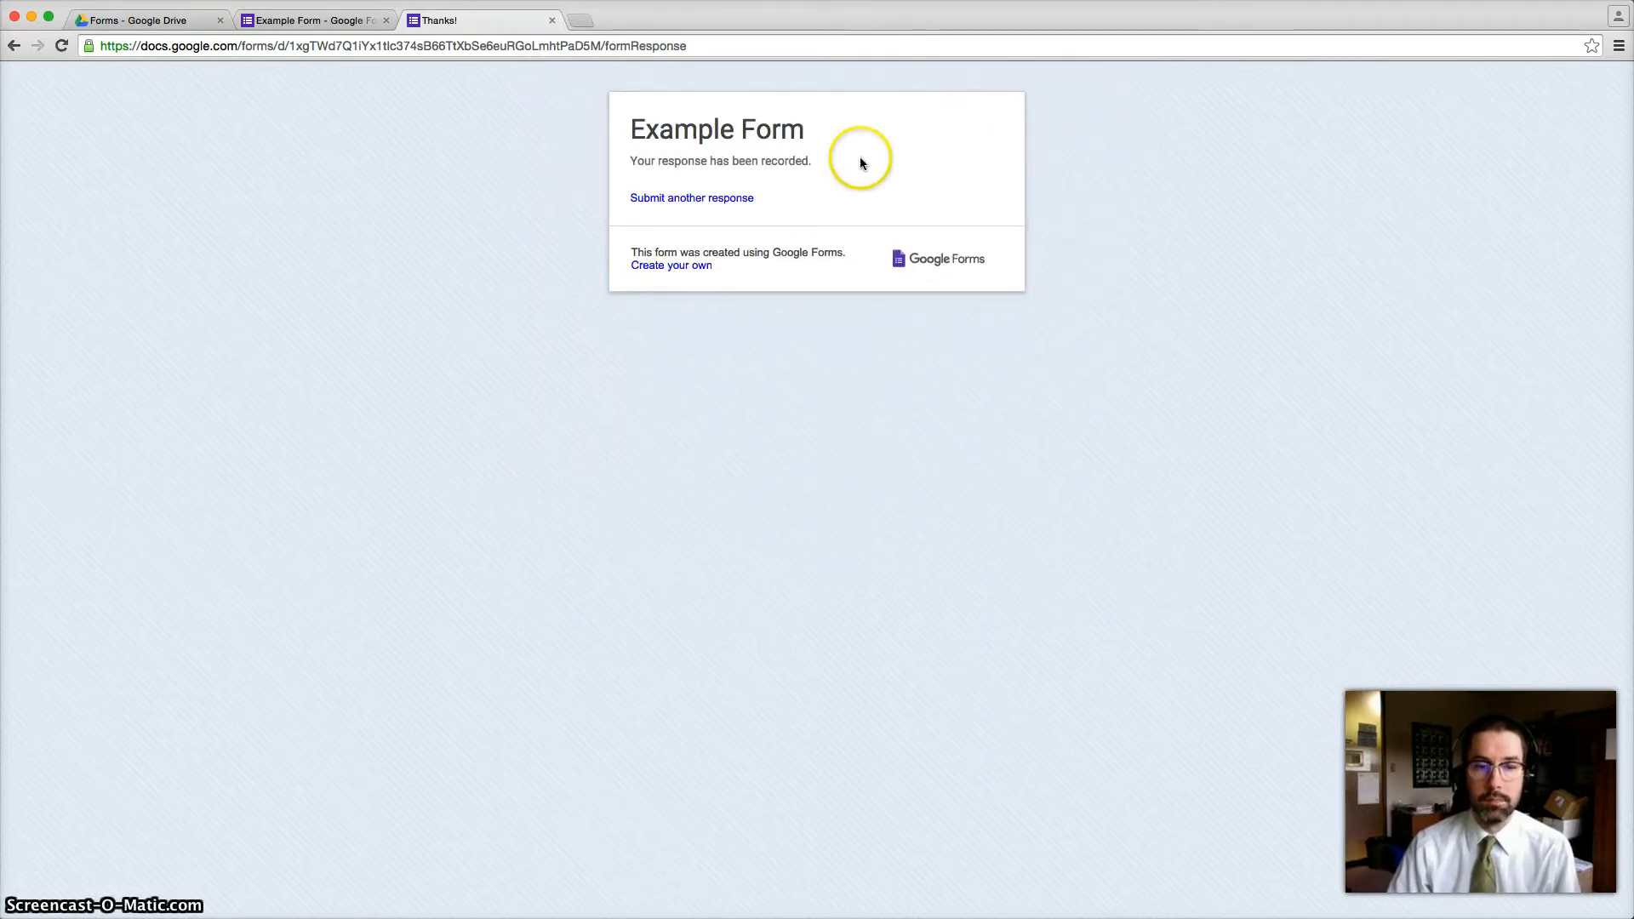
- Submit another response for the first listed student with the observation "Another observation here."
{"action": "left_click", "coordinate": [695, 199]}
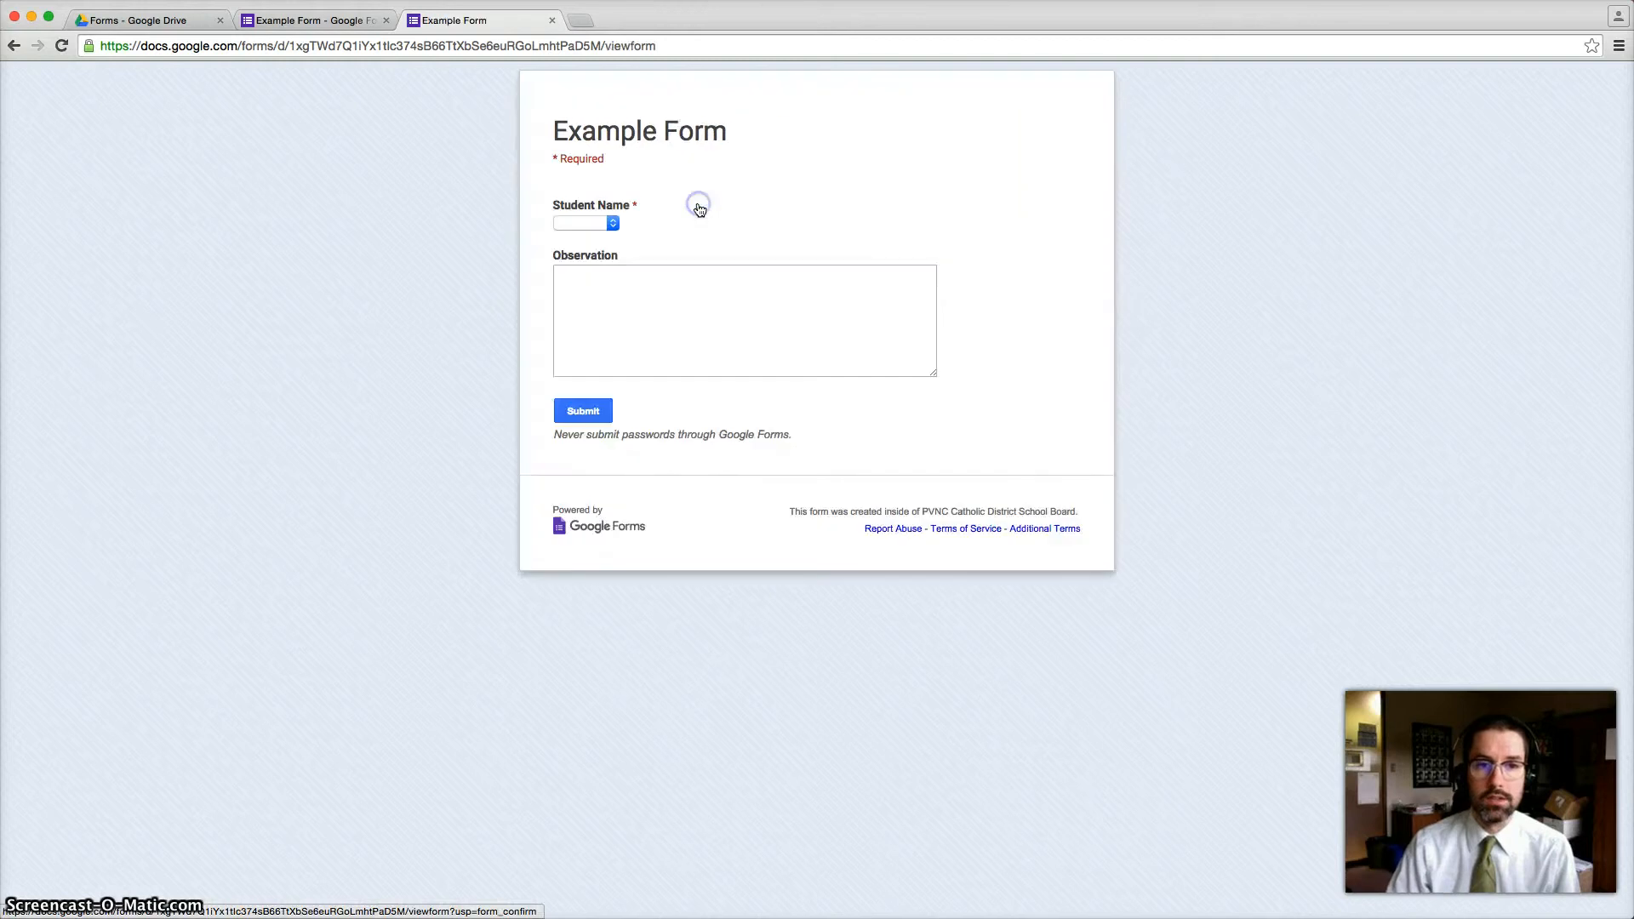
{"action": "left_click", "coordinate": [612, 228]}
{"action": "left_click", "coordinate": [604, 236]}
{"action": "left_click", "coordinate": [620, 278]}
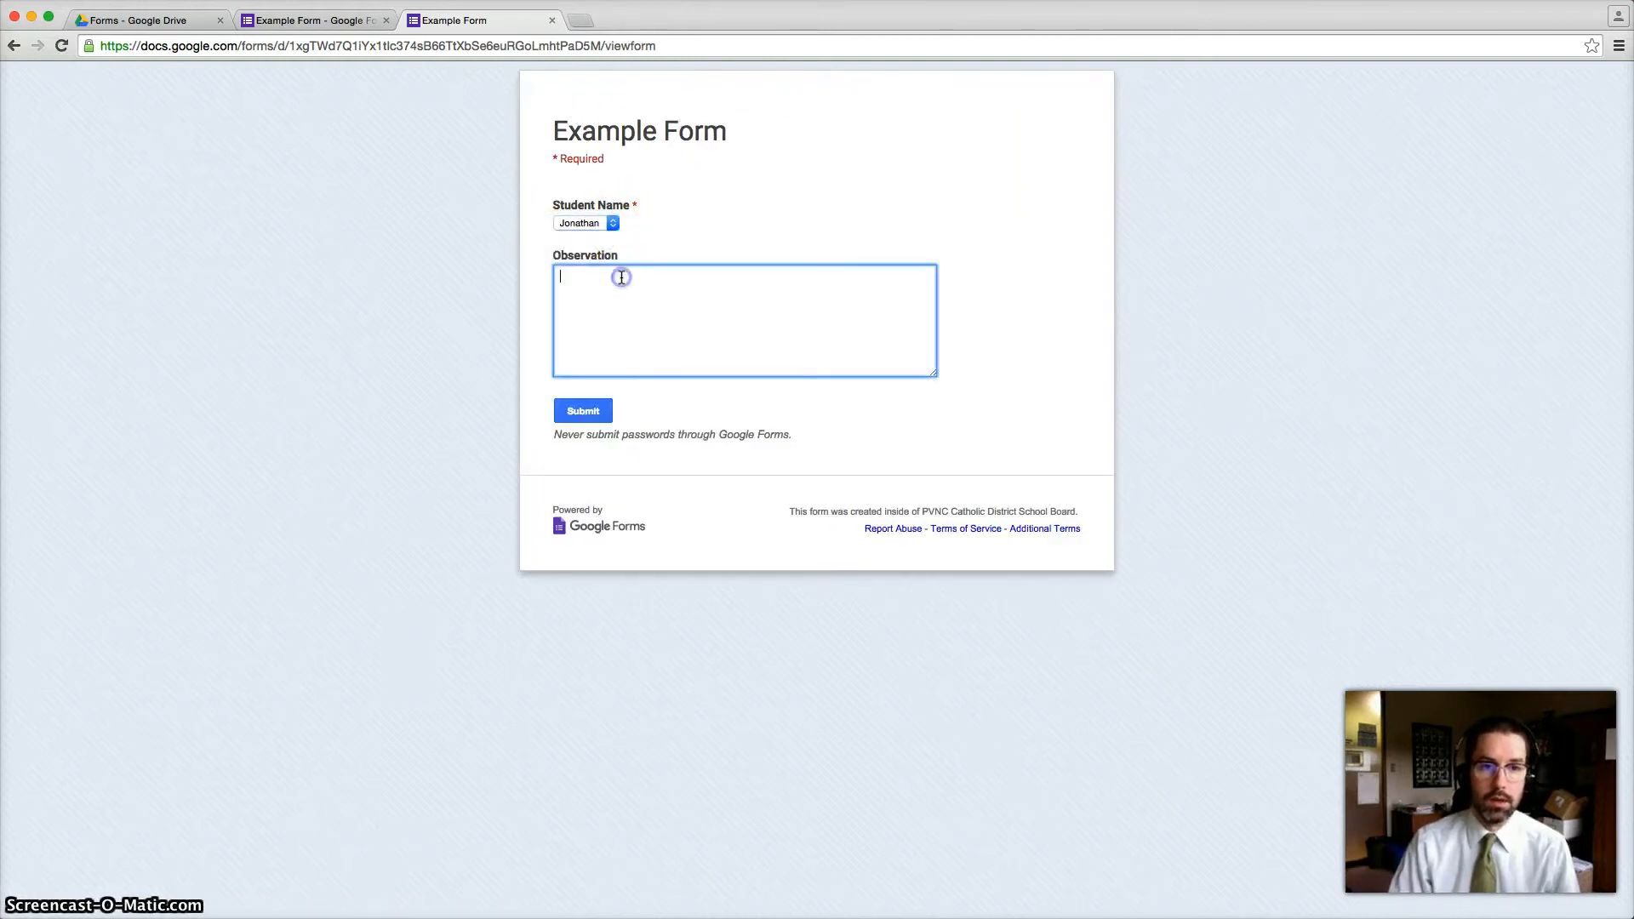
{"action": "type", "text": "ANother"}
{"action": "key", "text": "BackSpace"}
{"action": "key", "text": "BackSpace"}
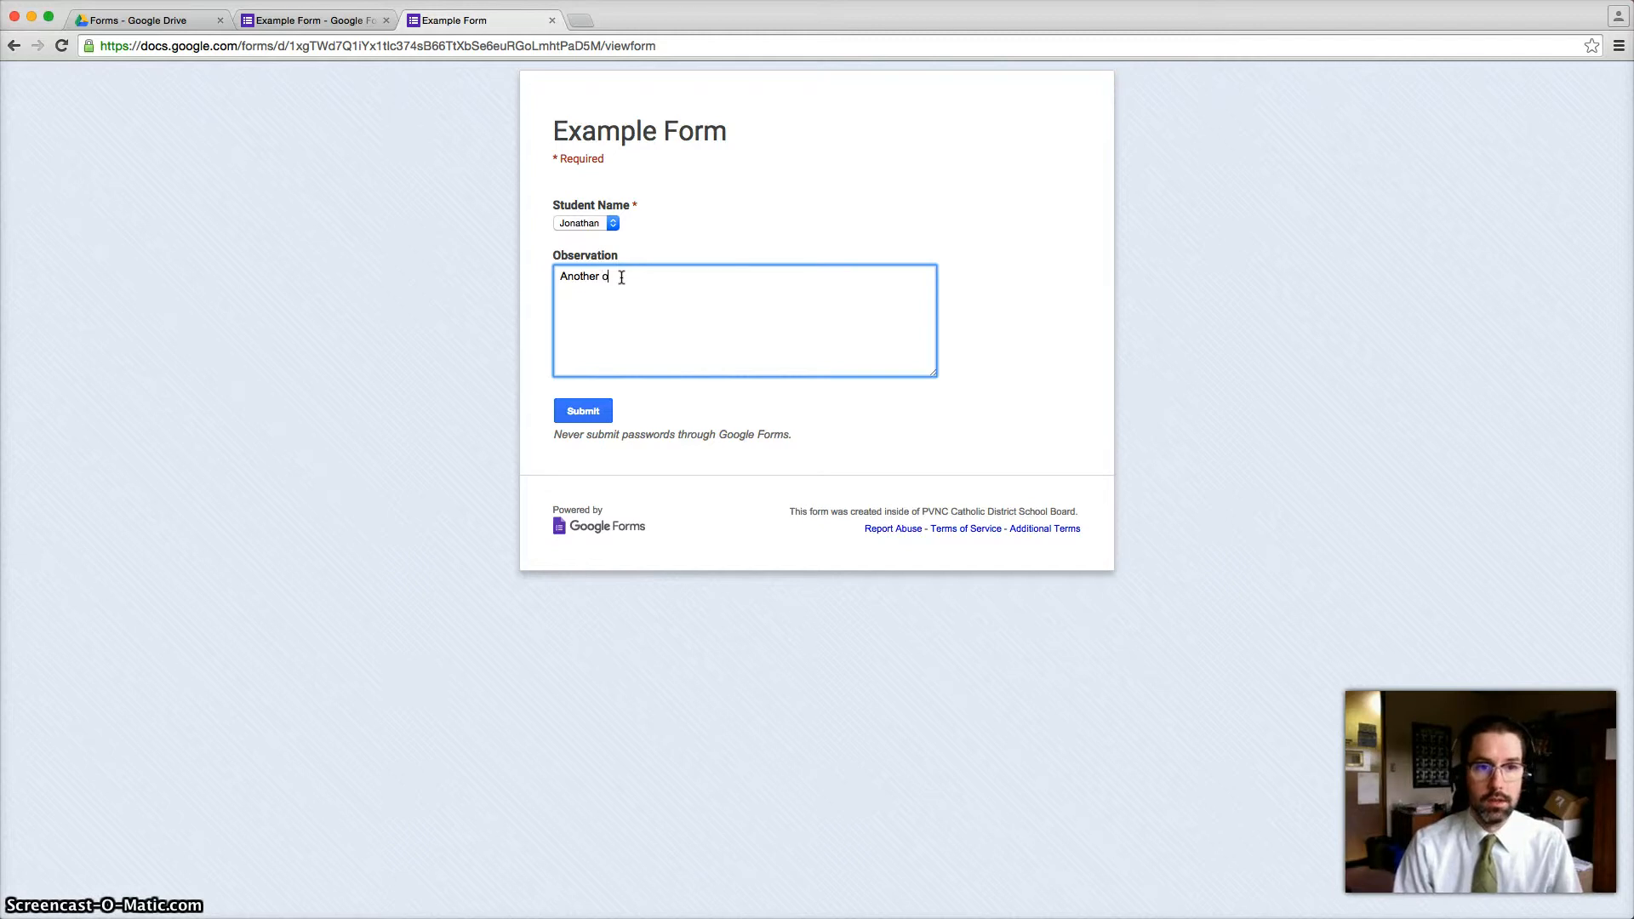
{"action": "left_click", "coordinate": [583, 411]}
- Submit another response for the second listed student with the observation "One more here."
{"action": "left_click", "coordinate": [709, 196]}
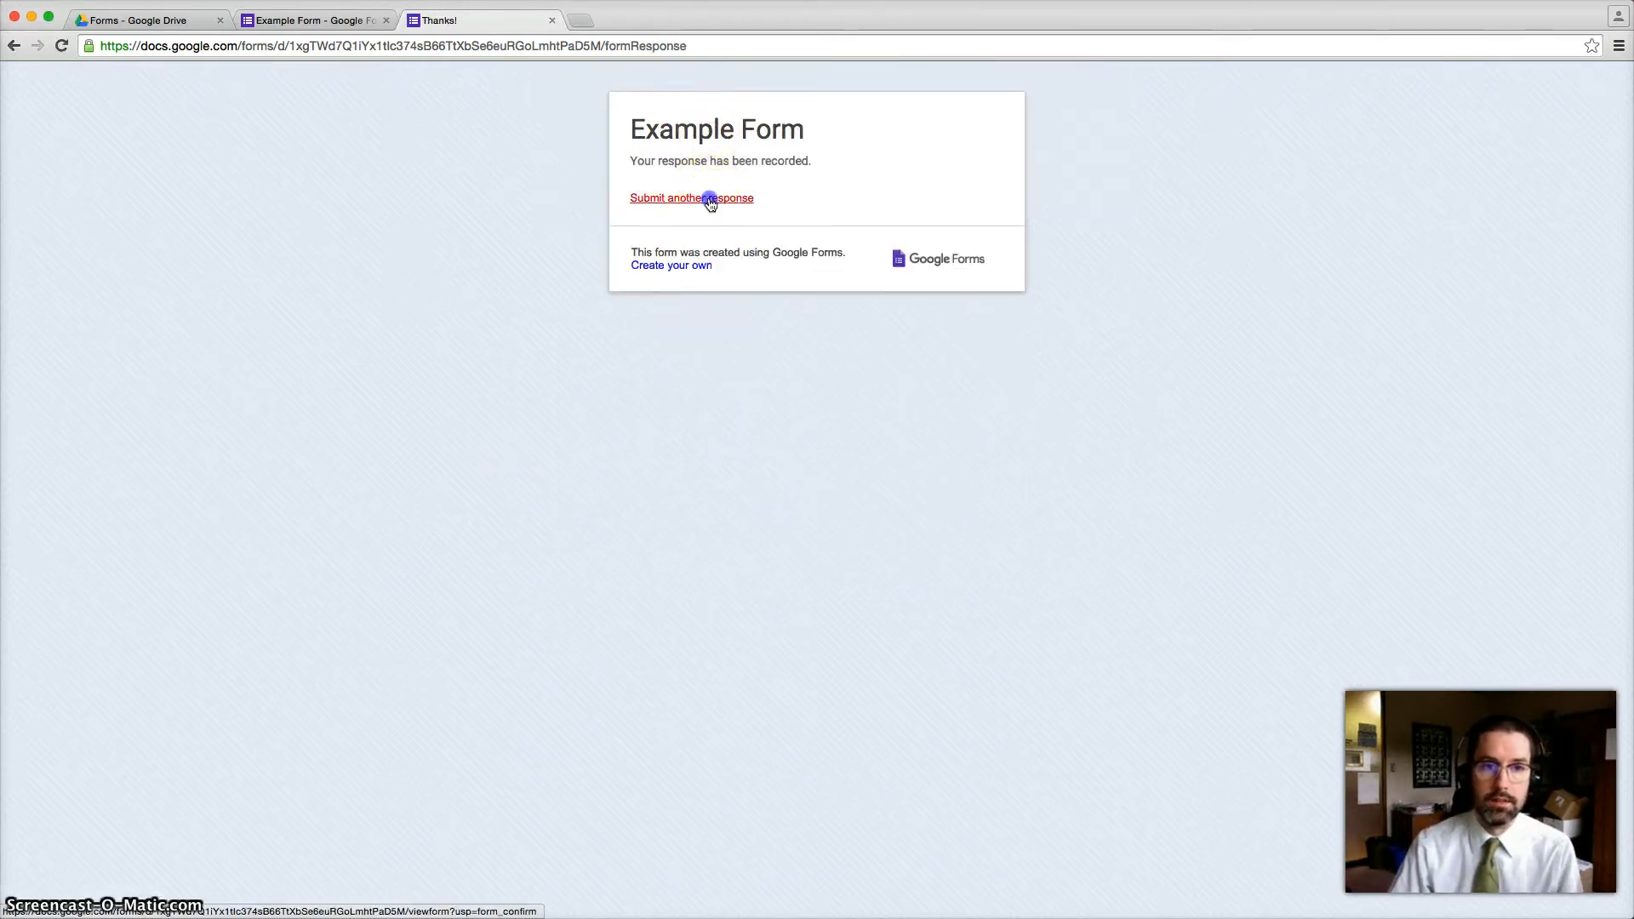
{"action": "left_click", "coordinate": [608, 223]}
{"action": "left_click", "coordinate": [606, 251]}
{"action": "left_click", "coordinate": [622, 296]}
{"action": "type", "text": "One more here."}
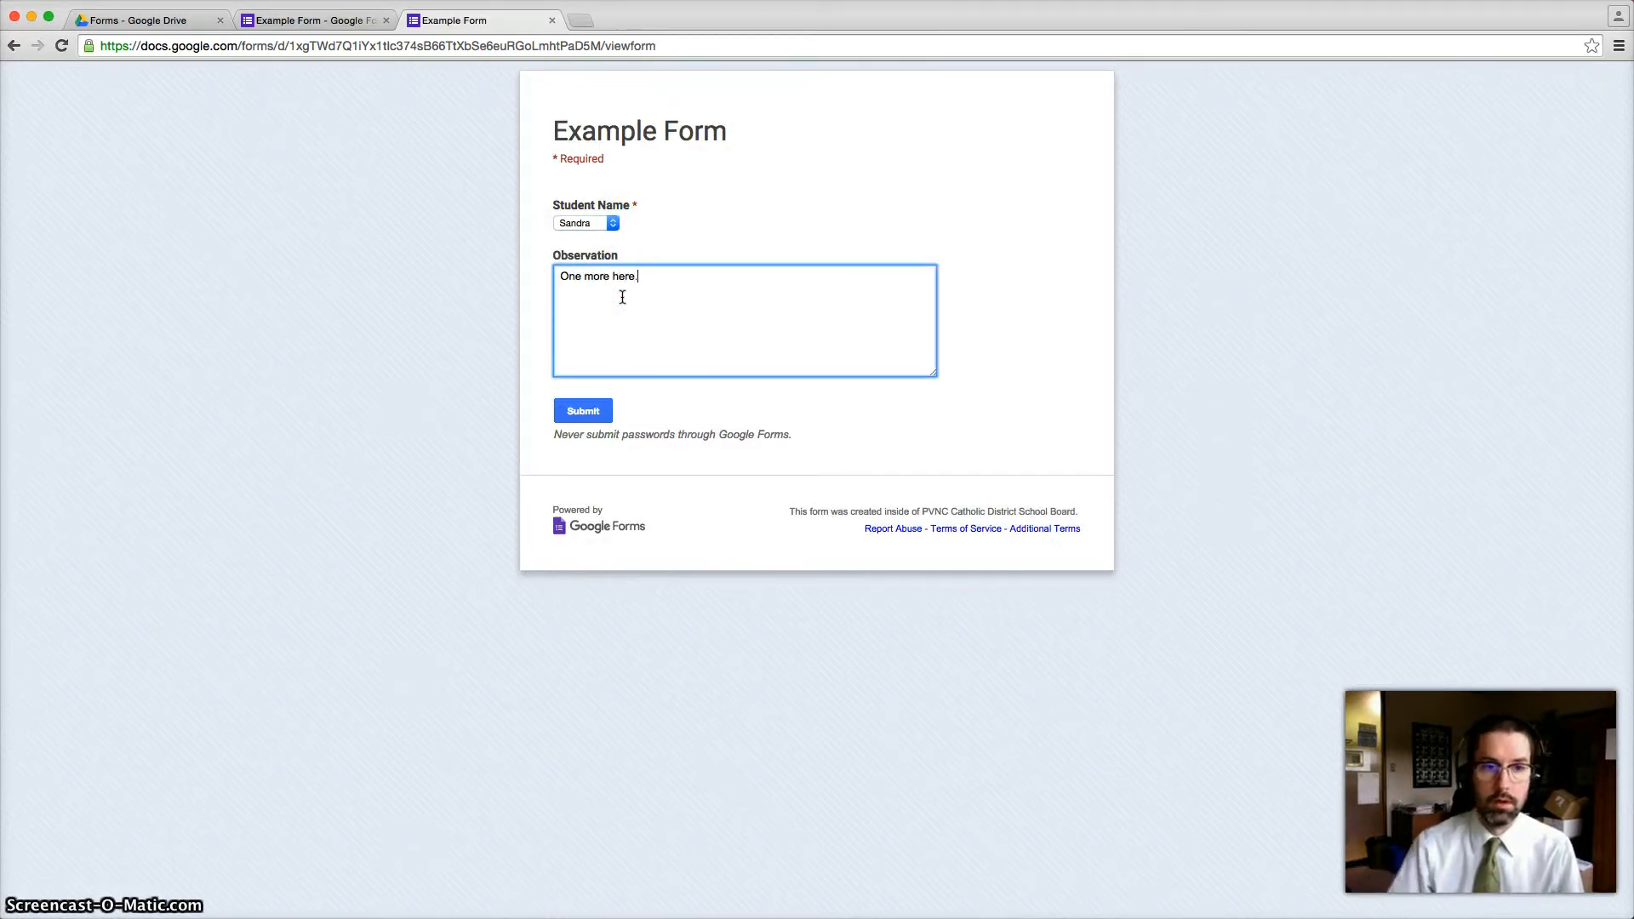
{"action": "left_click", "coordinate": [587, 412]}
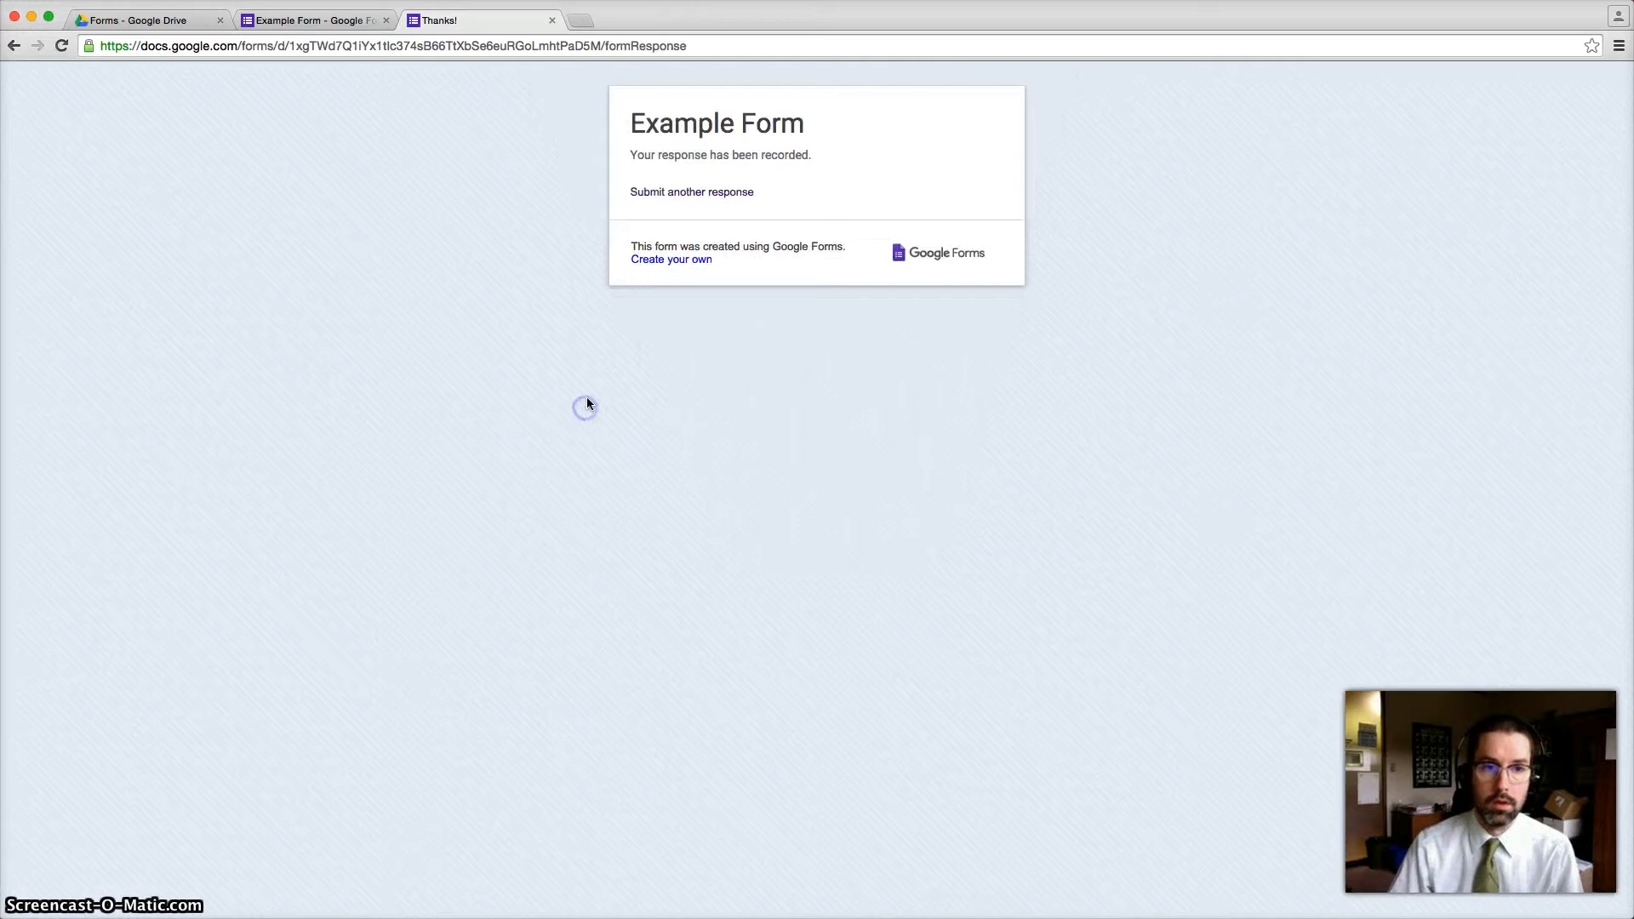
- Submit another response for the first listed student with the observation "Last one."
{"action": "left_click", "coordinate": [691, 192]}
{"action": "left_click", "coordinate": [600, 222]}
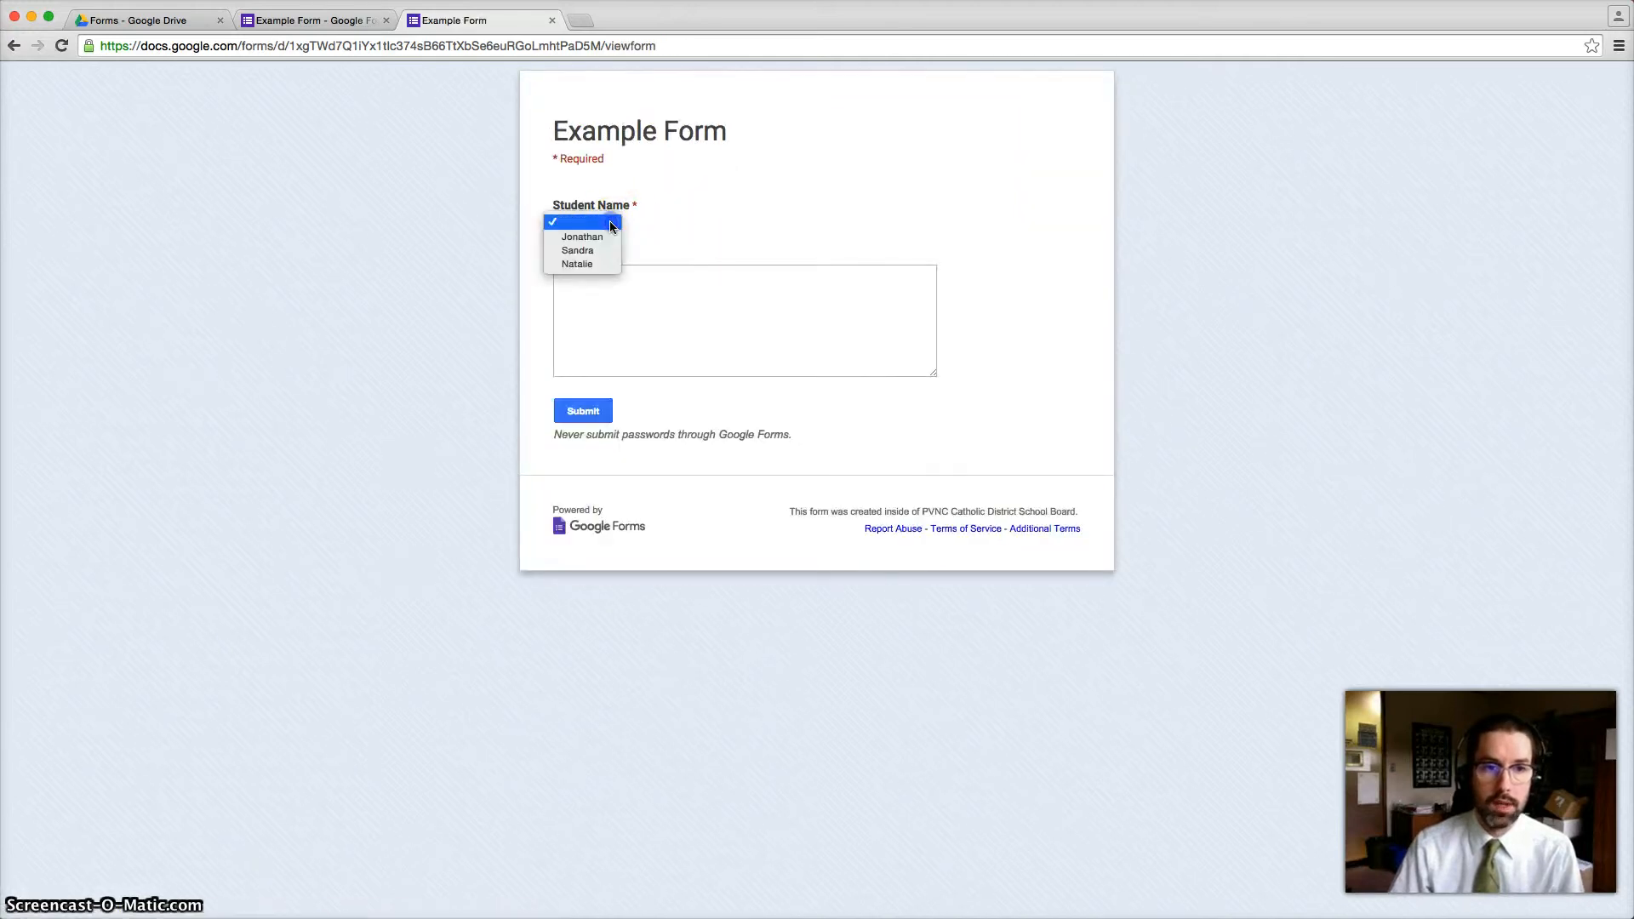
{"action": "left_click", "coordinate": [596, 237]}
{"action": "left_click", "coordinate": [647, 319]}
{"action": "type", "text": "Last one"}
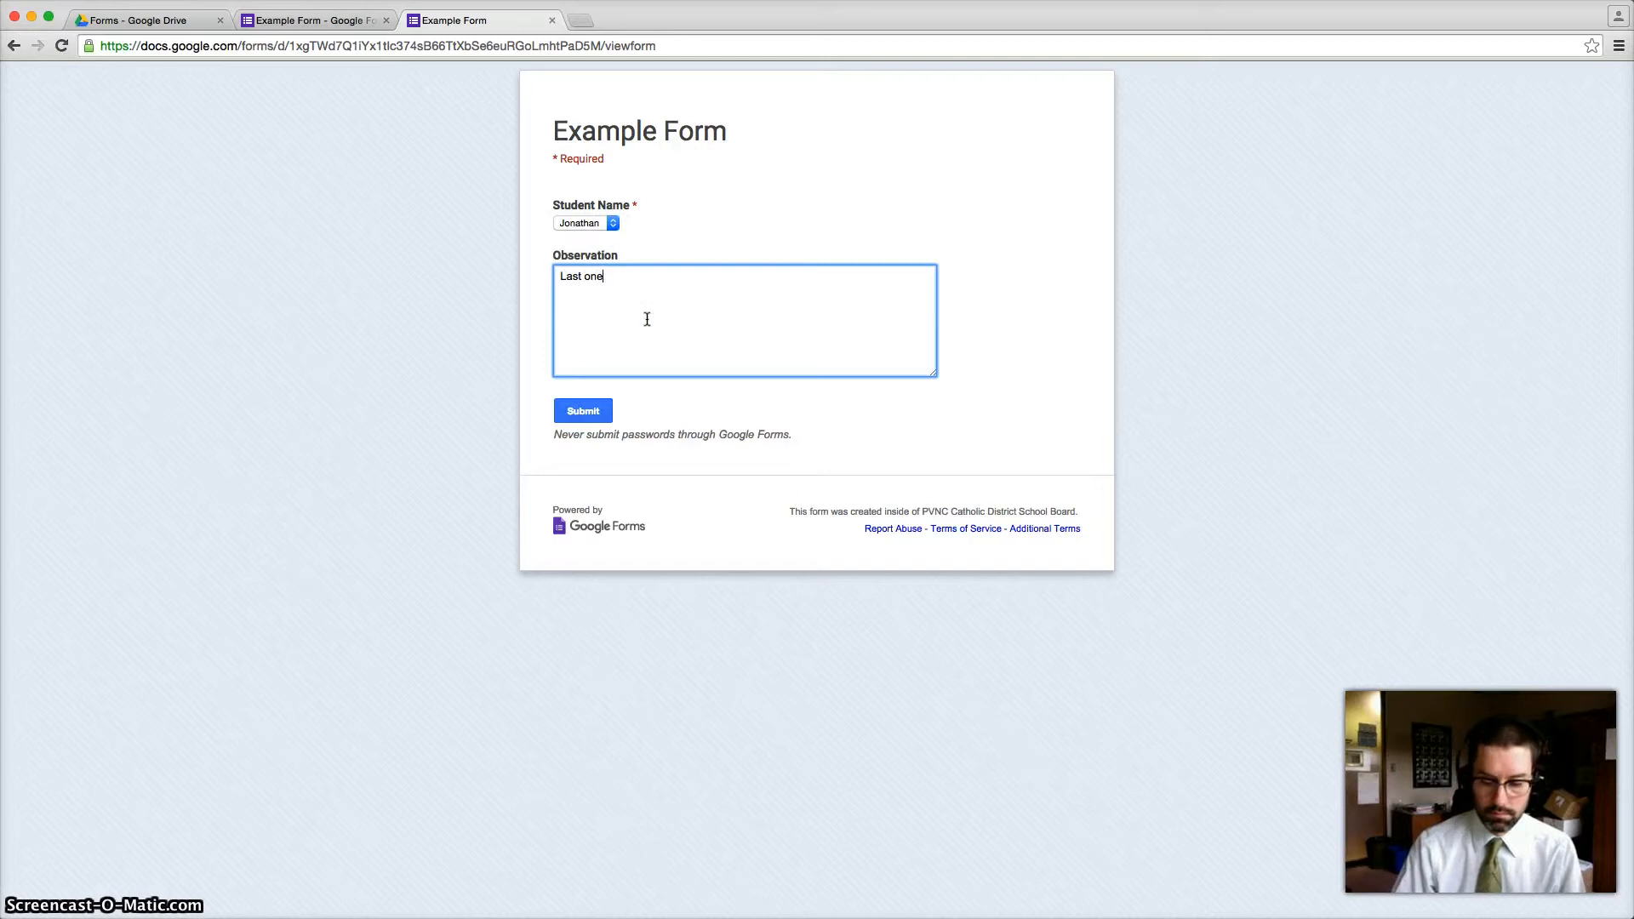
{"action": "left_click", "coordinate": [585, 411]}
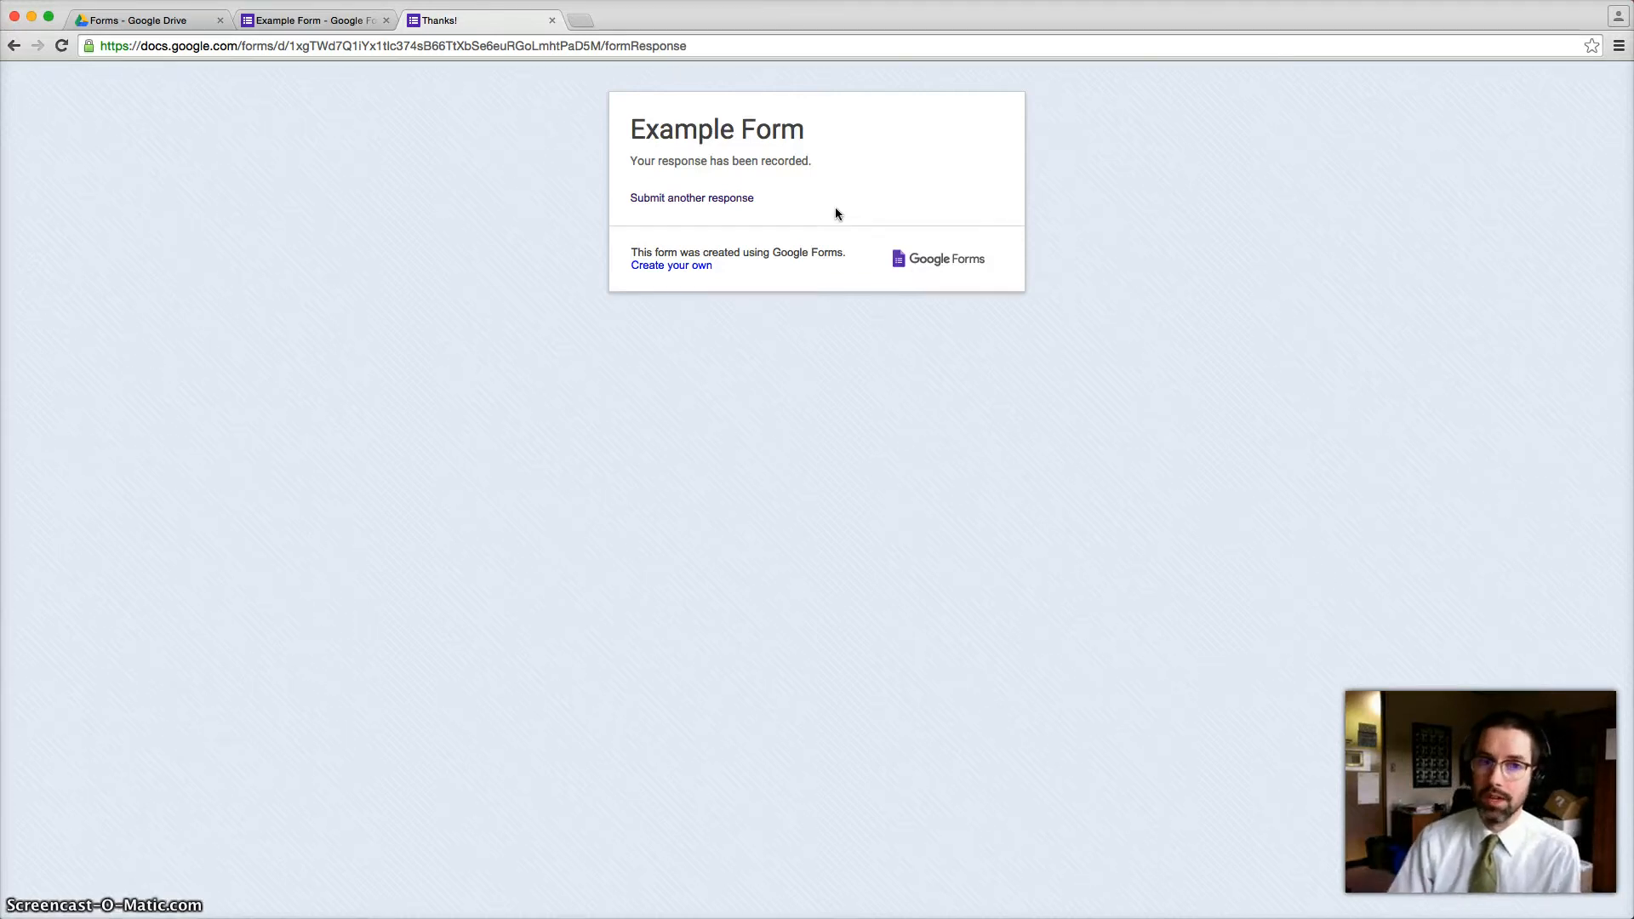
- Close the live form, open the response spreadsheet, and widen the Student Name and Observation columns slightly
{"action": "left_click", "coordinate": [554, 20]}
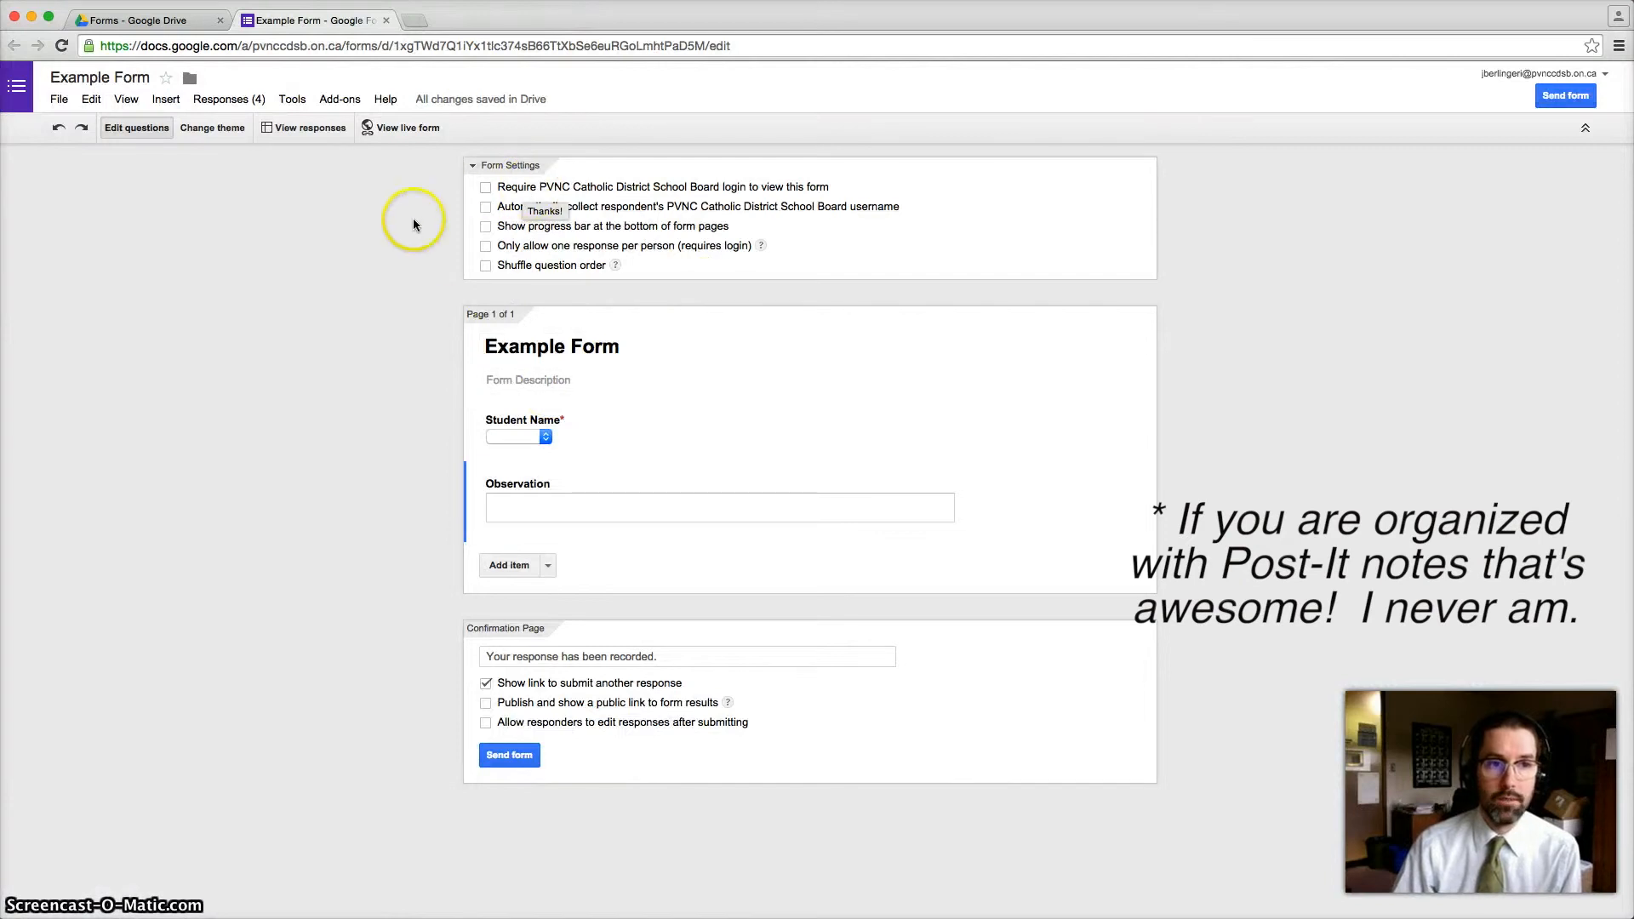
{"action": "left_click", "coordinate": [307, 130]}
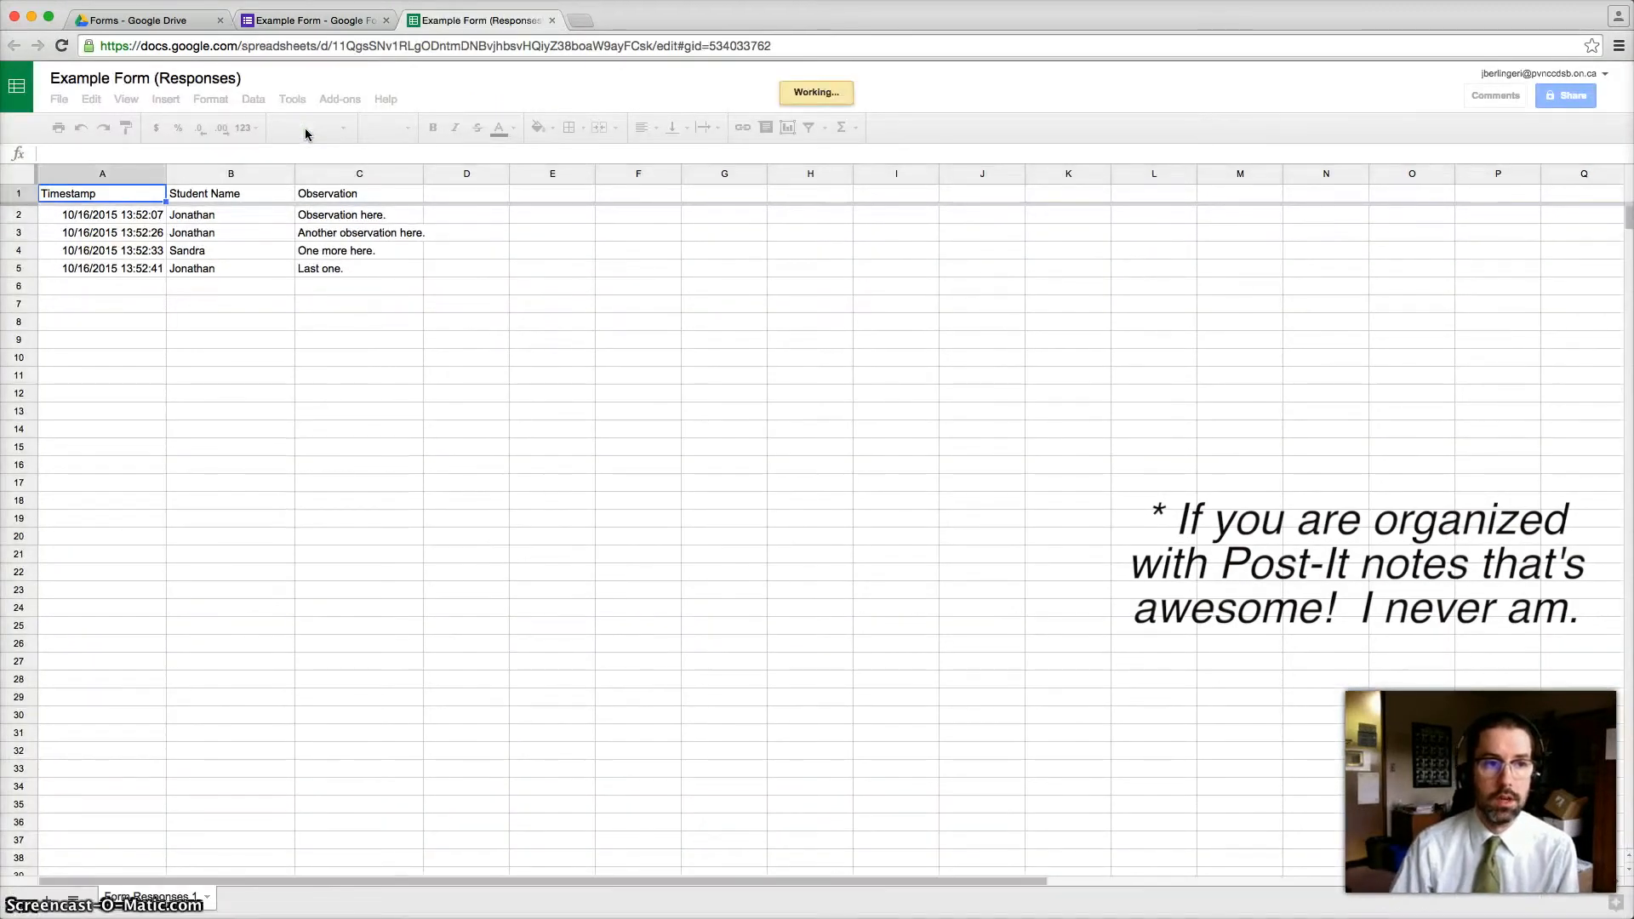
{"action": "left_click_drag", "start_coordinate": [294, 176], "coordinate": [309, 177]}
{"action": "left_click_drag", "start_coordinate": [439, 175], "coordinate": [485, 177]}
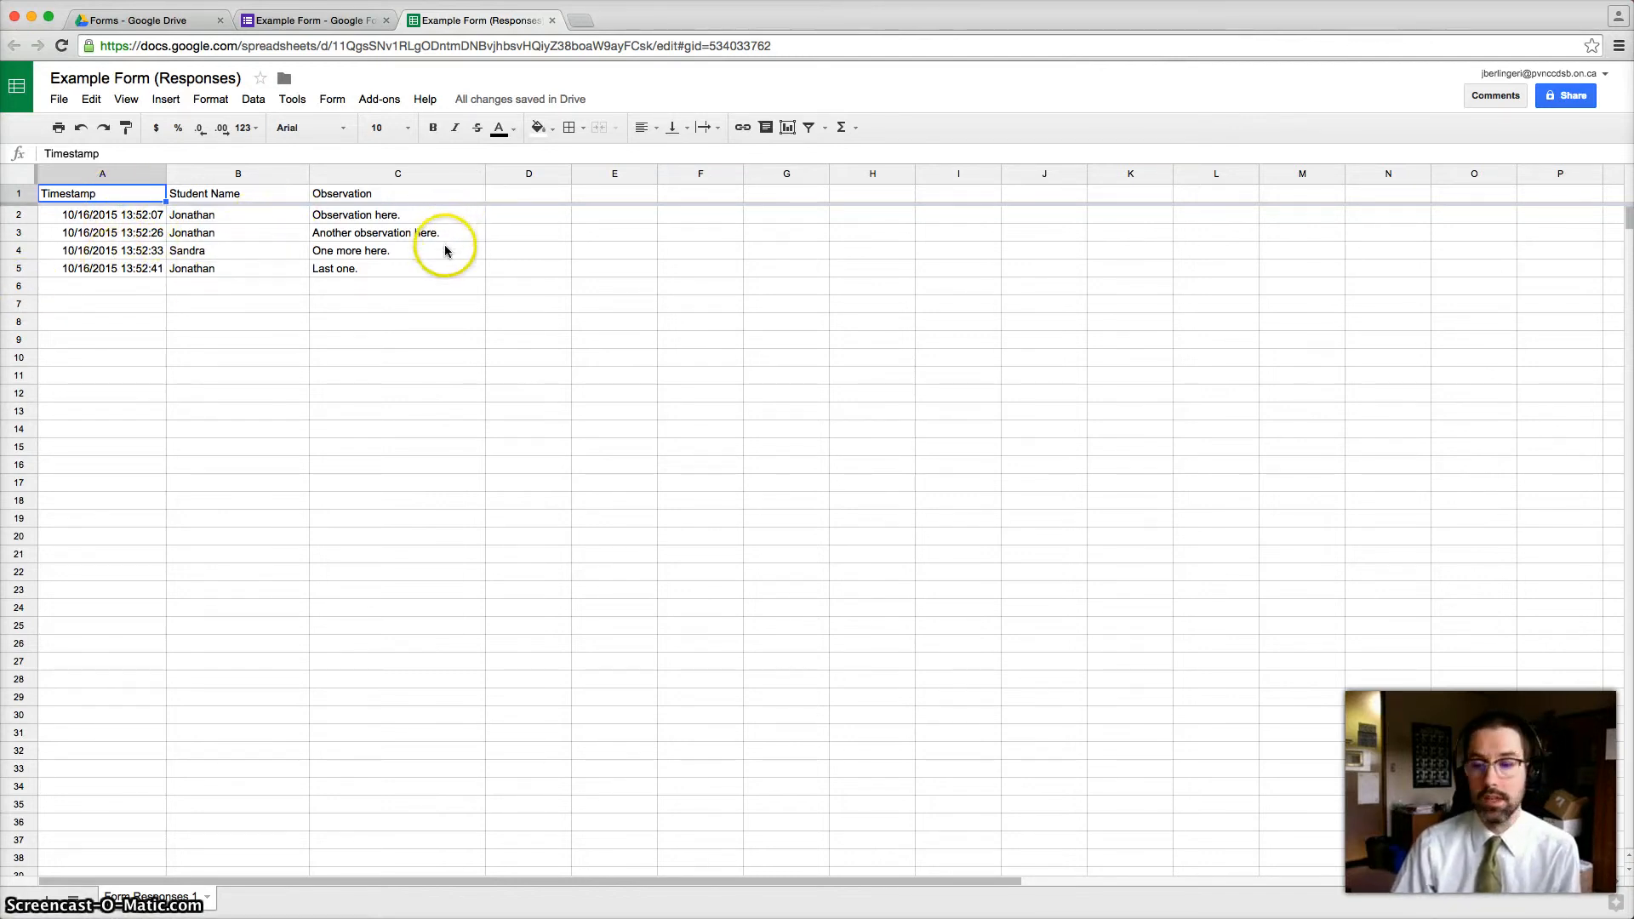
- Sort the response sheet from A to Z by the Student Name column
{"action": "left_click", "coordinate": [269, 216]}
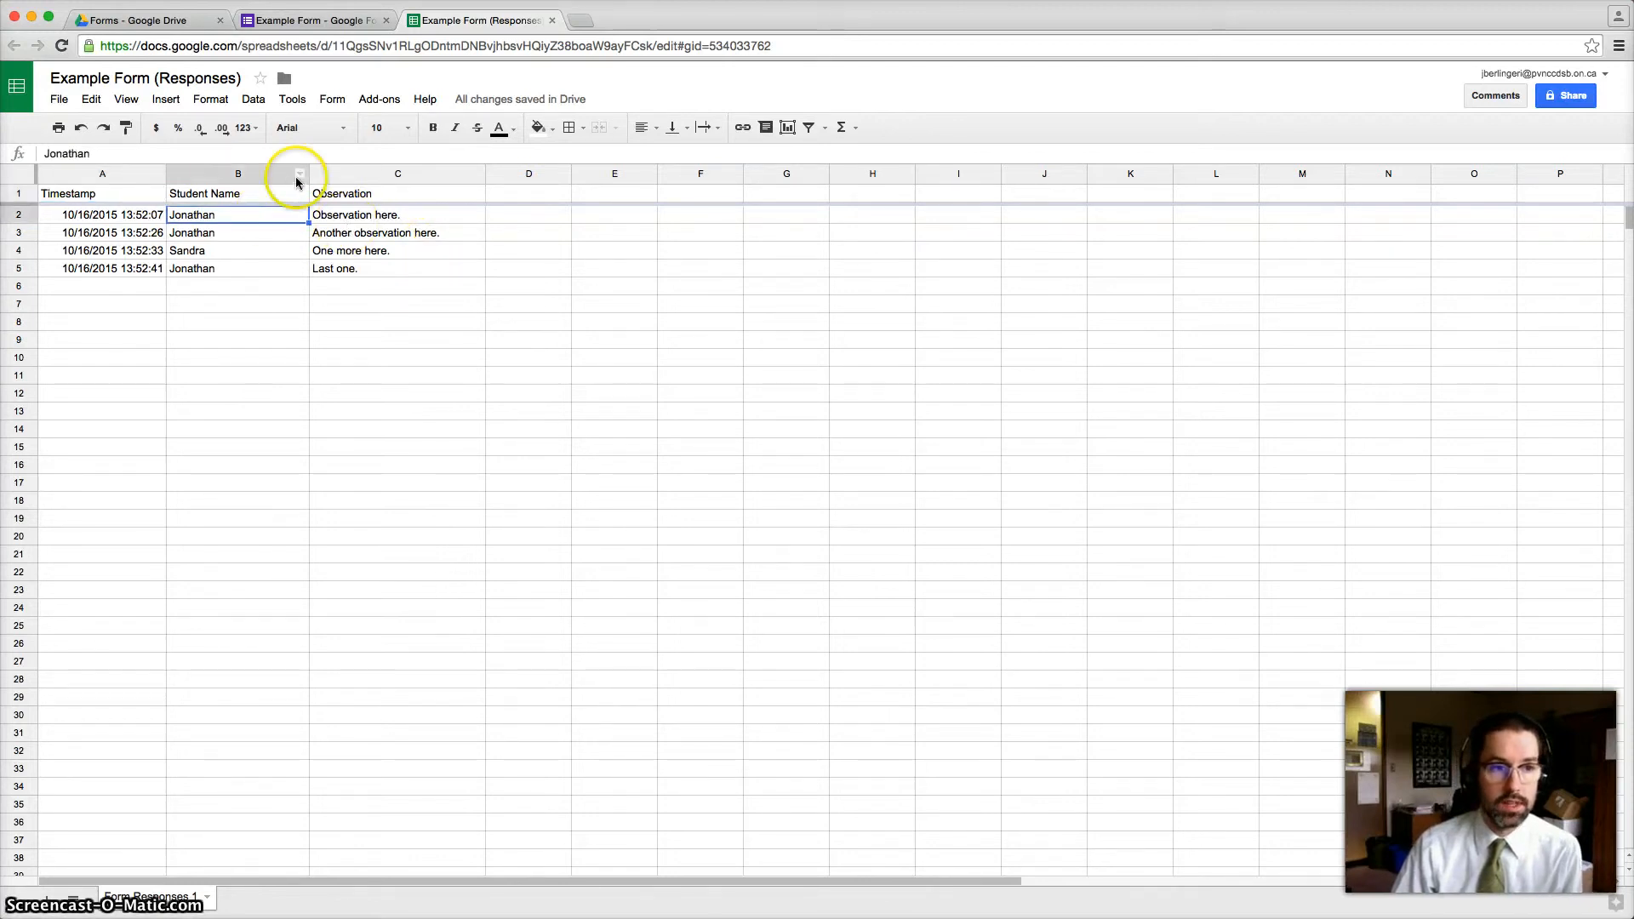
{"action": "left_click", "coordinate": [263, 174]}
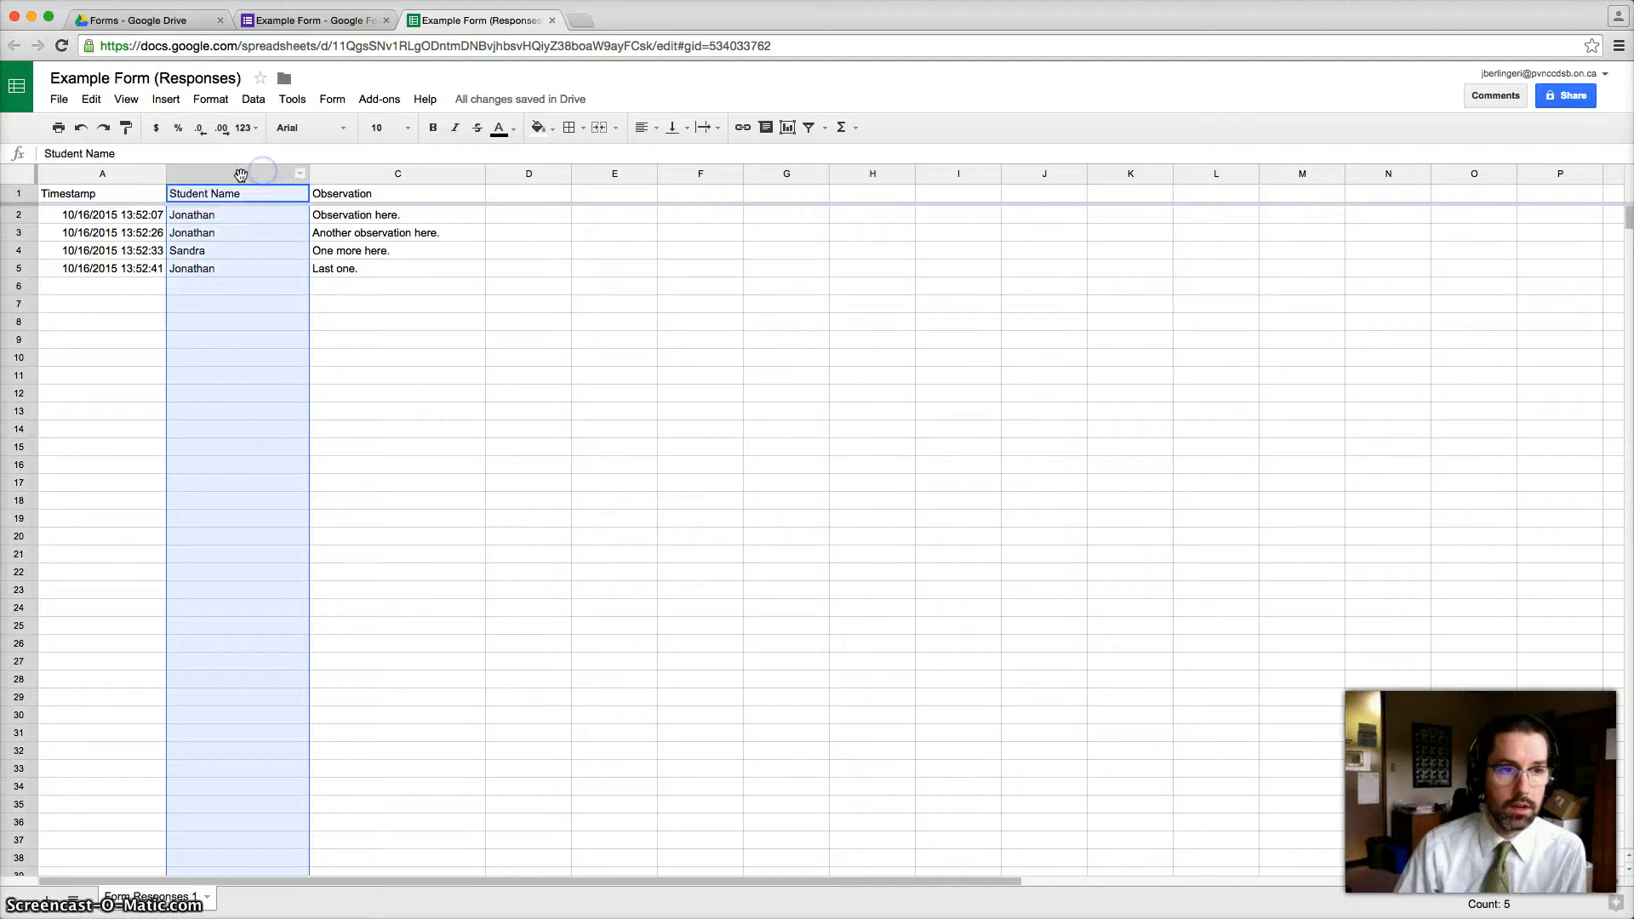
{"action": "left_click", "coordinate": [300, 175]}
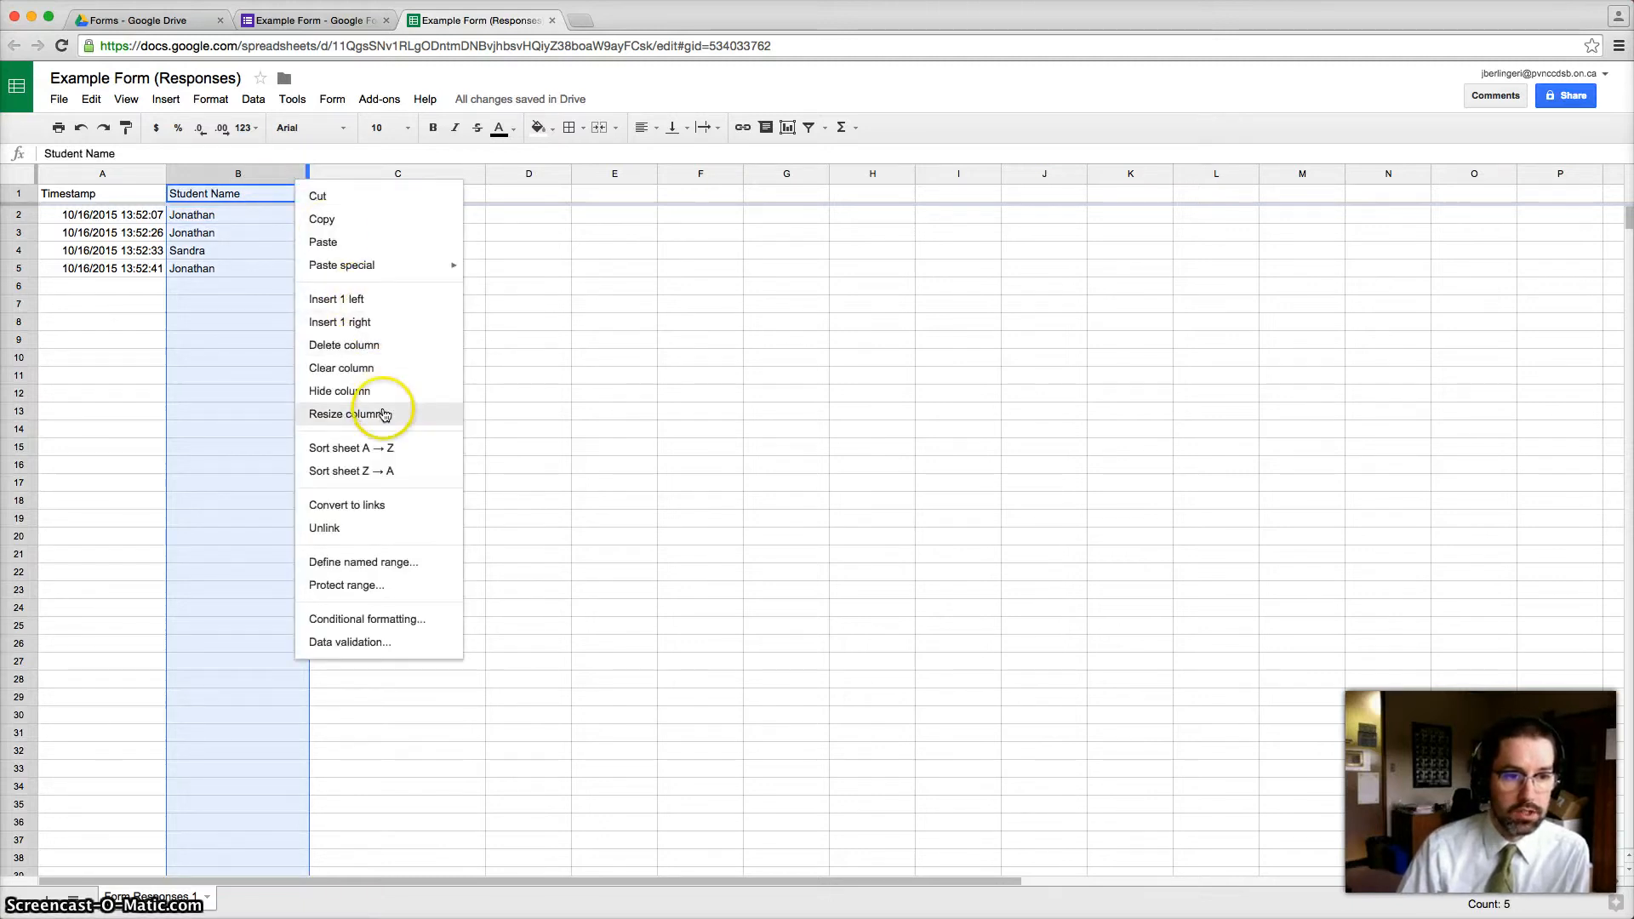
{"action": "left_click", "coordinate": [400, 451]}
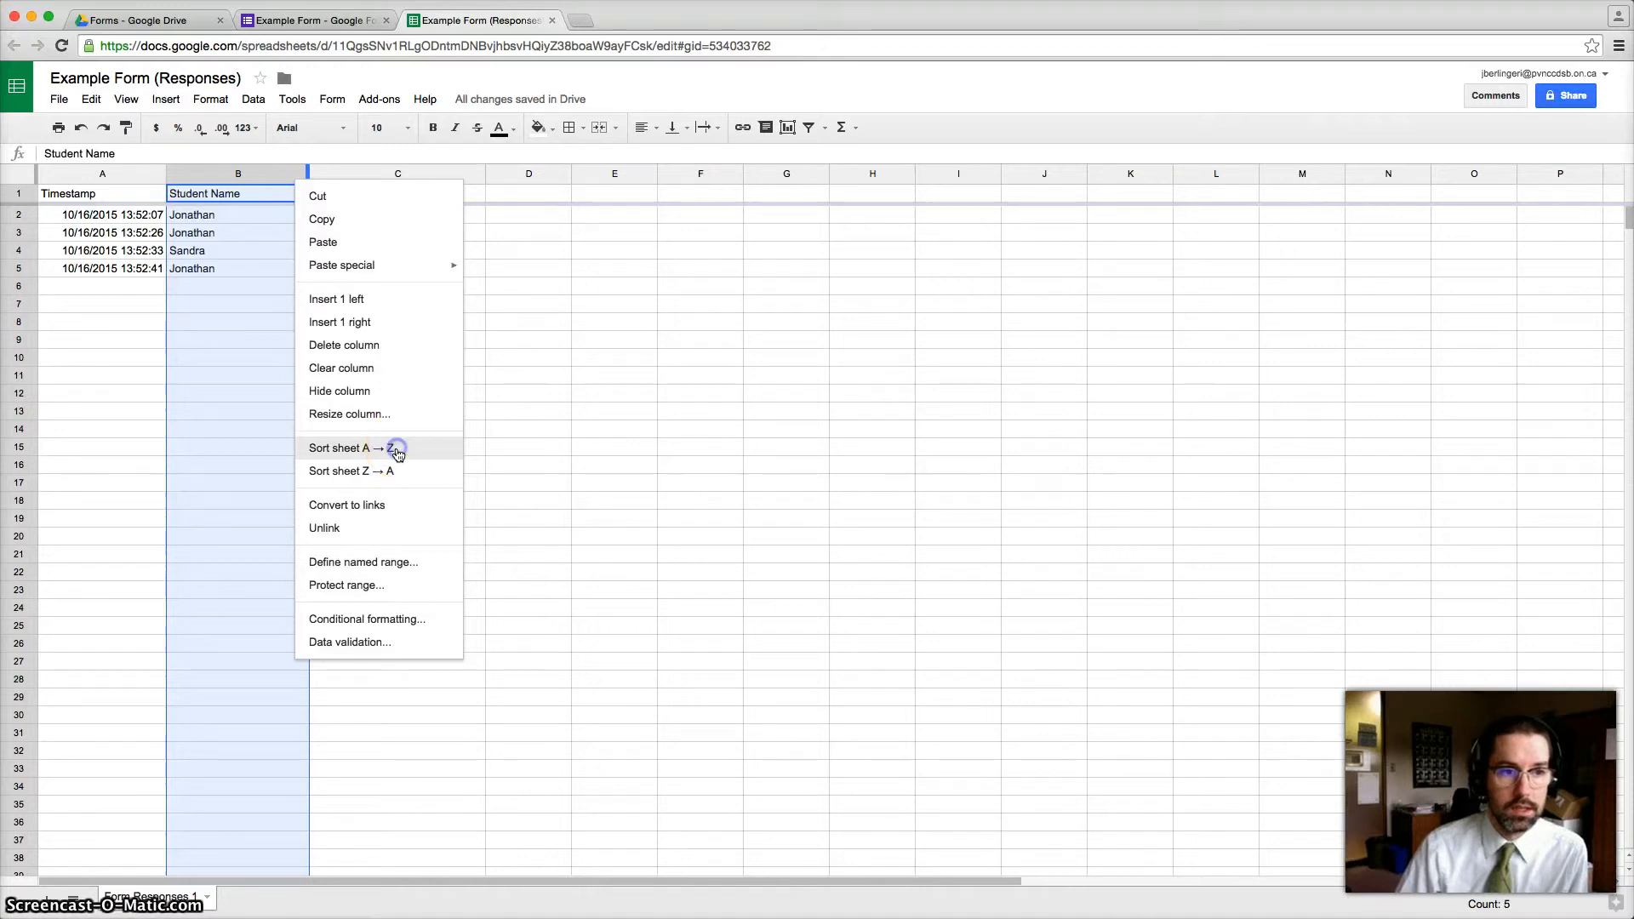
{"action": "left_click", "coordinate": [286, 269]}
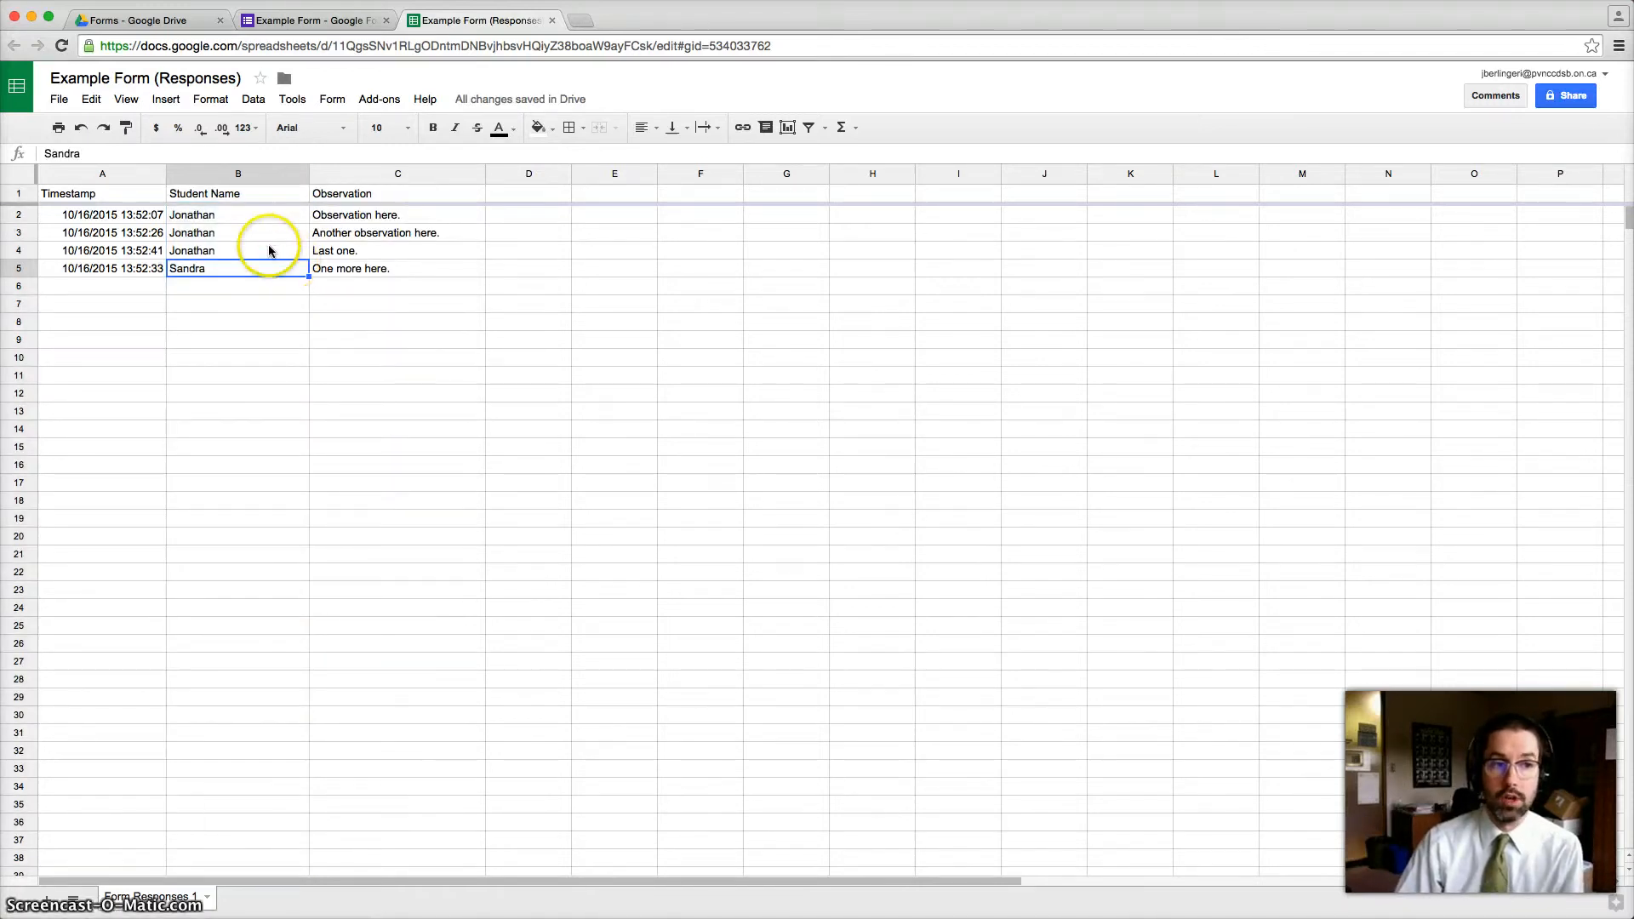
- Look at the sorting options of the Timestamp column and leave the data order as it is
{"action": "left_click", "coordinate": [137, 173]}
{"action": "left_click", "coordinate": [158, 175]}
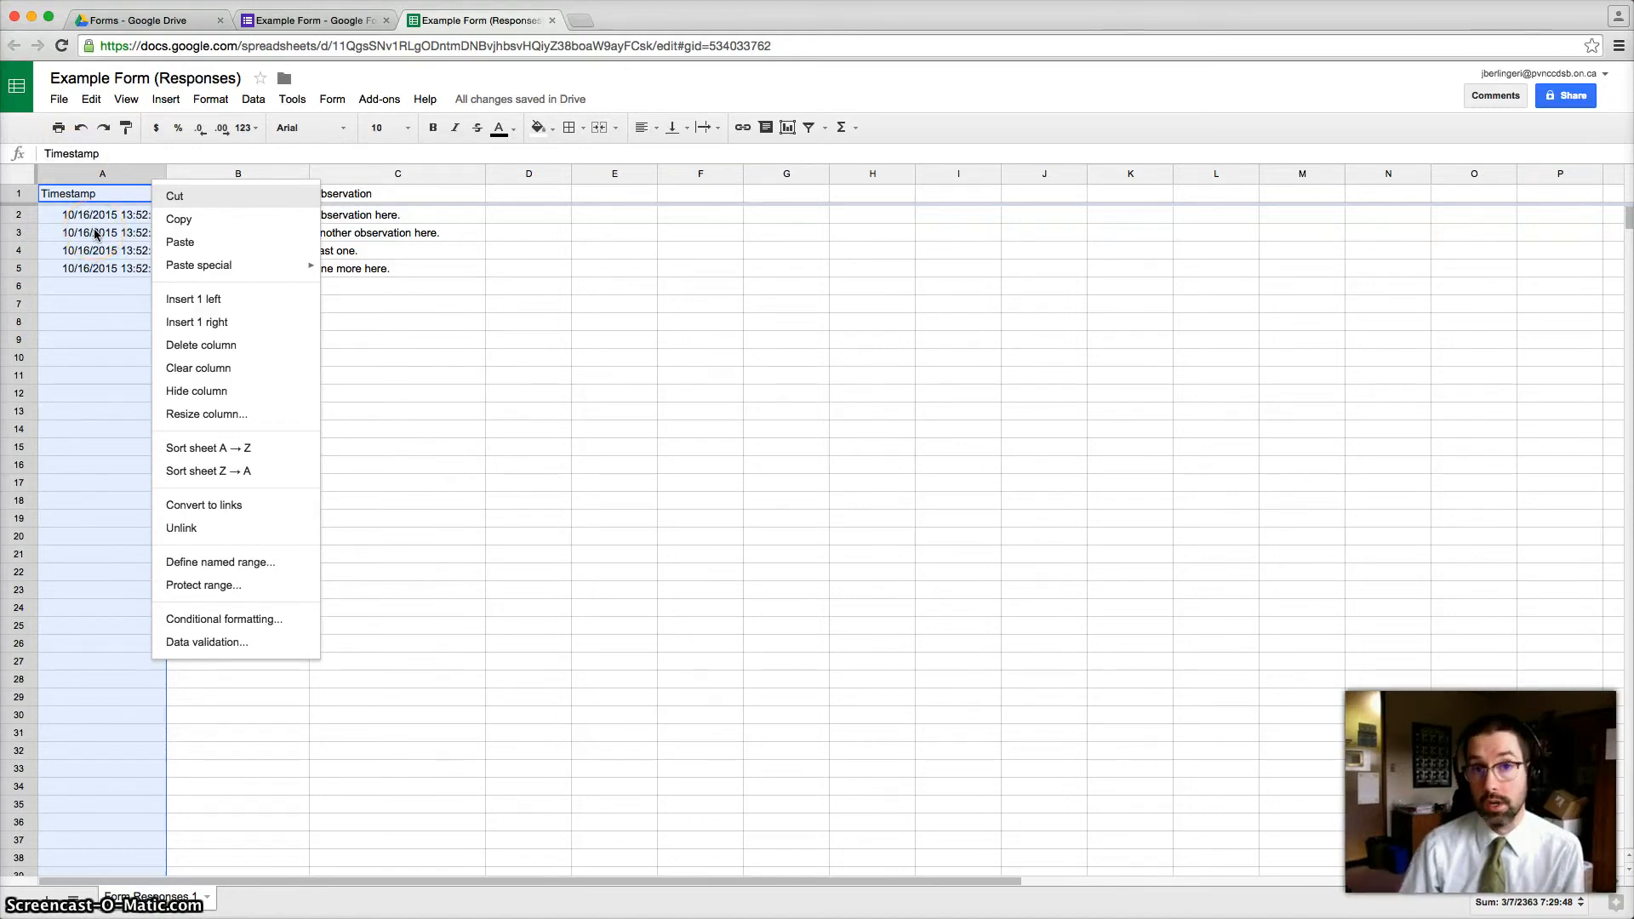
{"action": "left_click", "coordinate": [430, 336]}
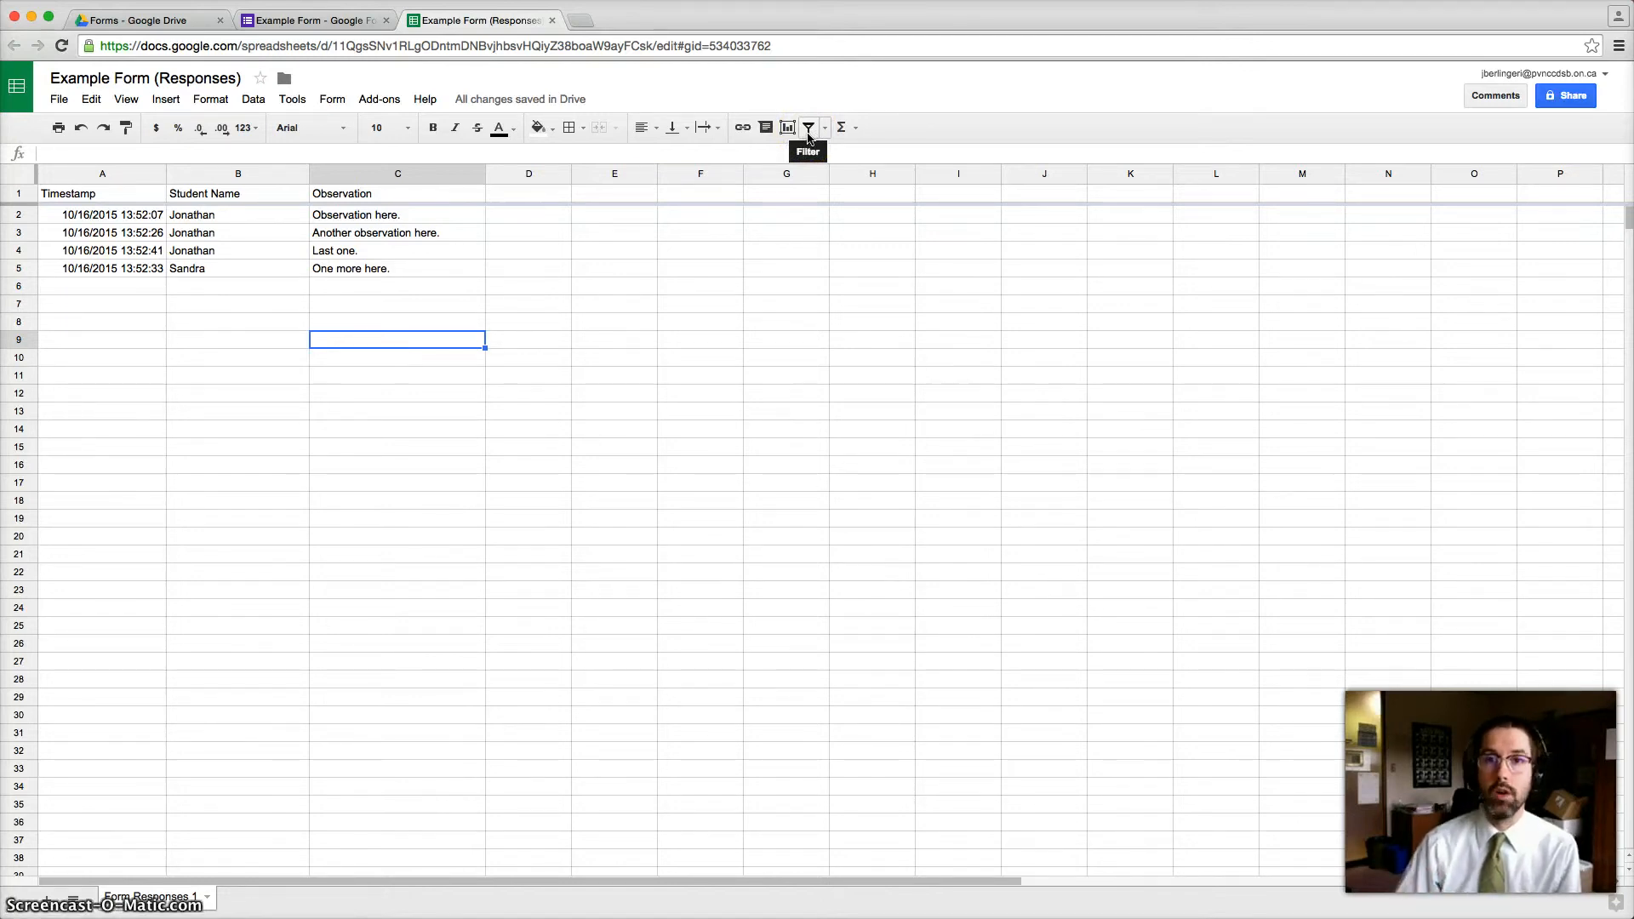
- Select the entire response sheet and turn on a filter for it
{"action": "left_click", "coordinate": [777, 156]}
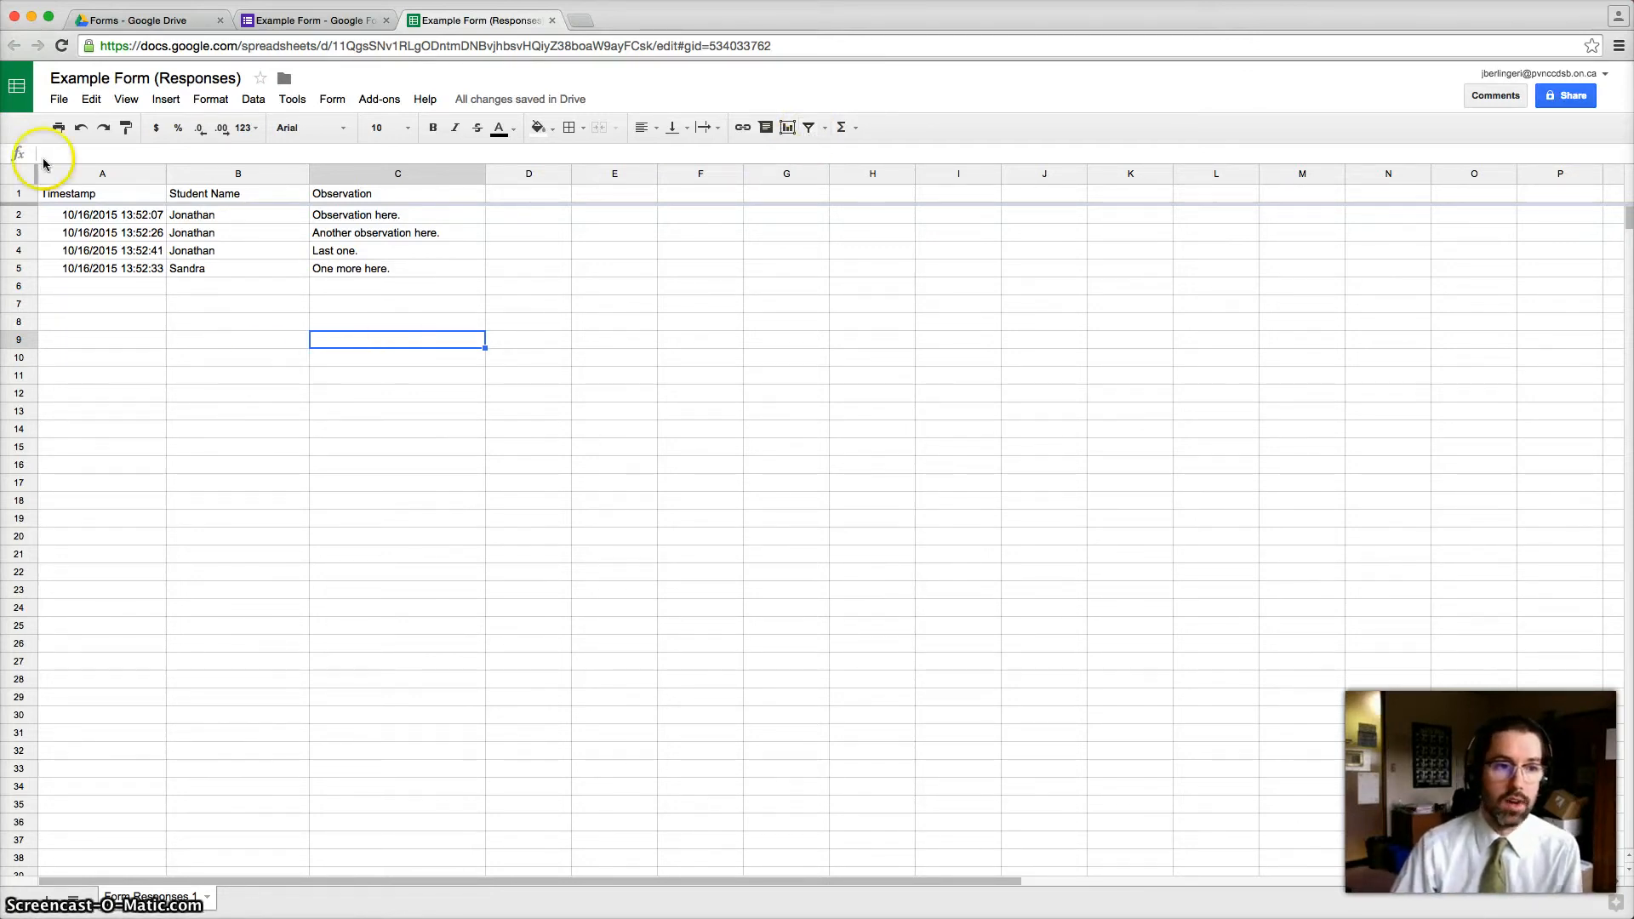
{"action": "left_click", "coordinate": [25, 175]}
{"action": "left_click", "coordinate": [808, 128]}
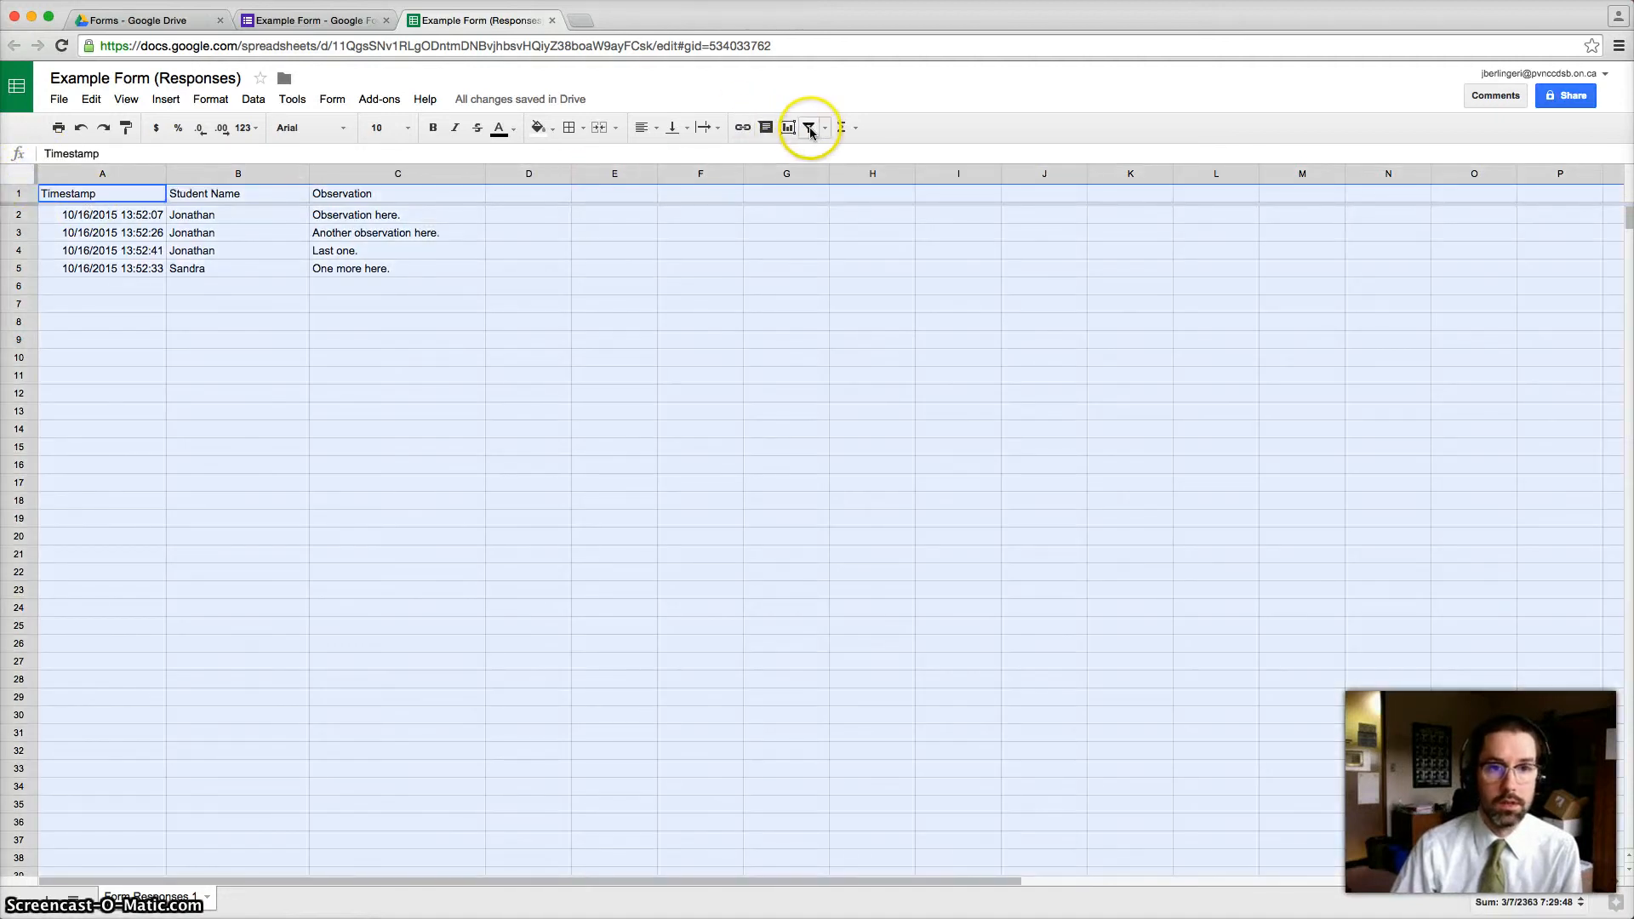
- Filter the Student Name column by value to exclude the student who has only one response
{"action": "left_click", "coordinate": [303, 194]}
{"action": "left_click", "coordinate": [155, 415]}
{"action": "left_click", "coordinate": [141, 506]}
- Change the Student Name filter to hide the student with several responses and show only the single-response student's row
{"action": "left_click", "coordinate": [155, 396]}
{"action": "left_click", "coordinate": [153, 418]}
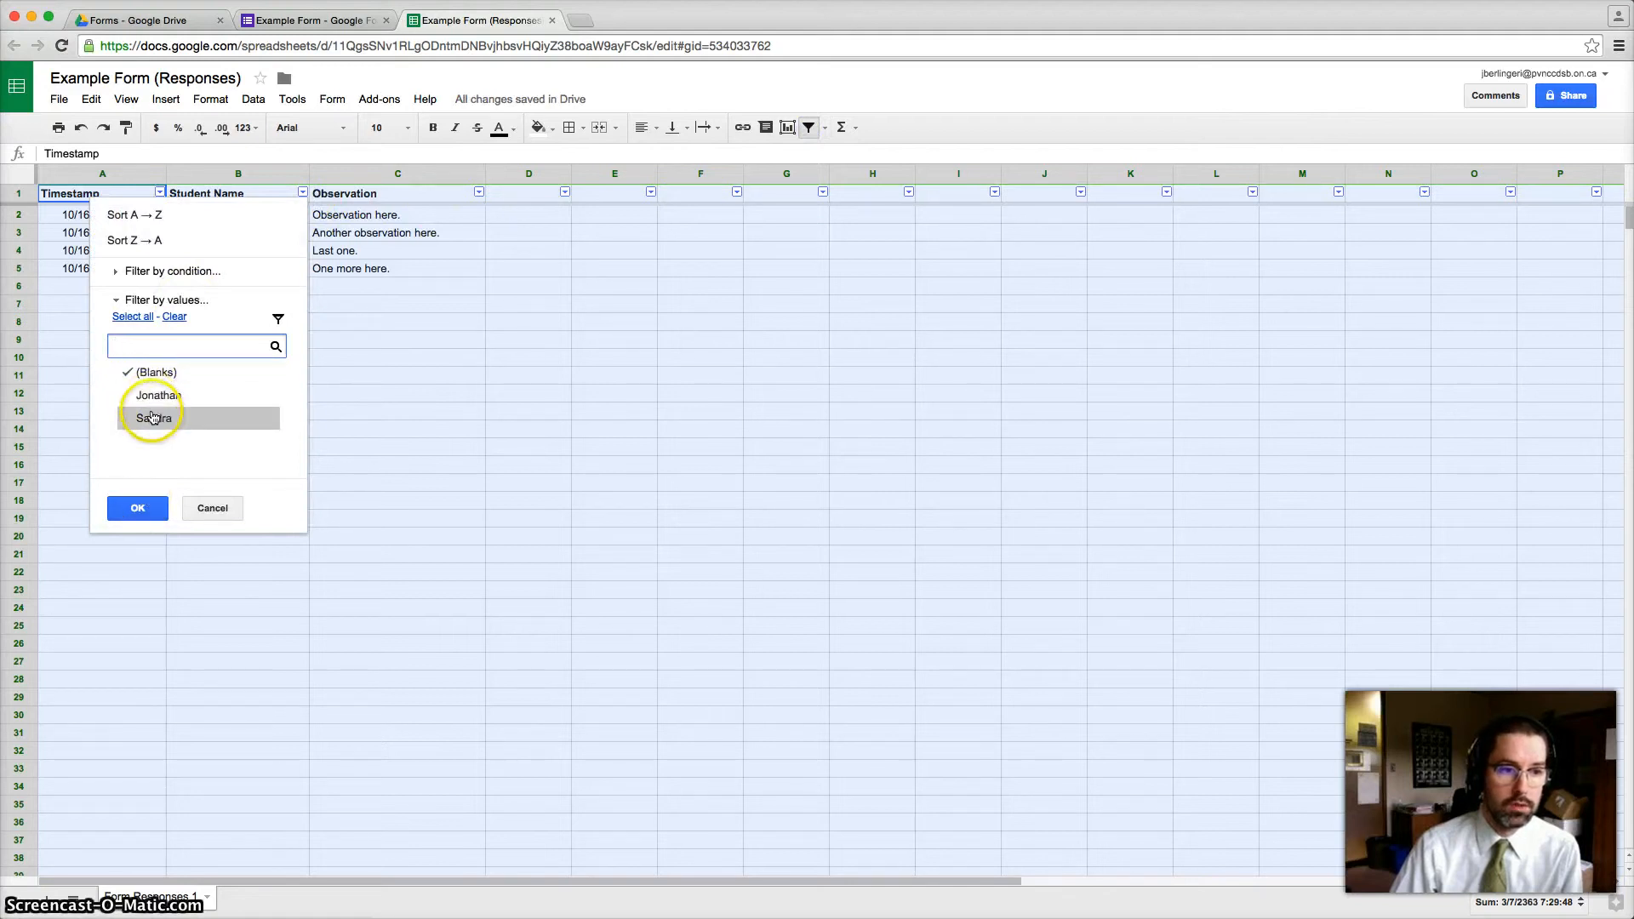
{"action": "left_click", "coordinate": [153, 504]}
{"action": "left_click", "coordinate": [423, 325]}
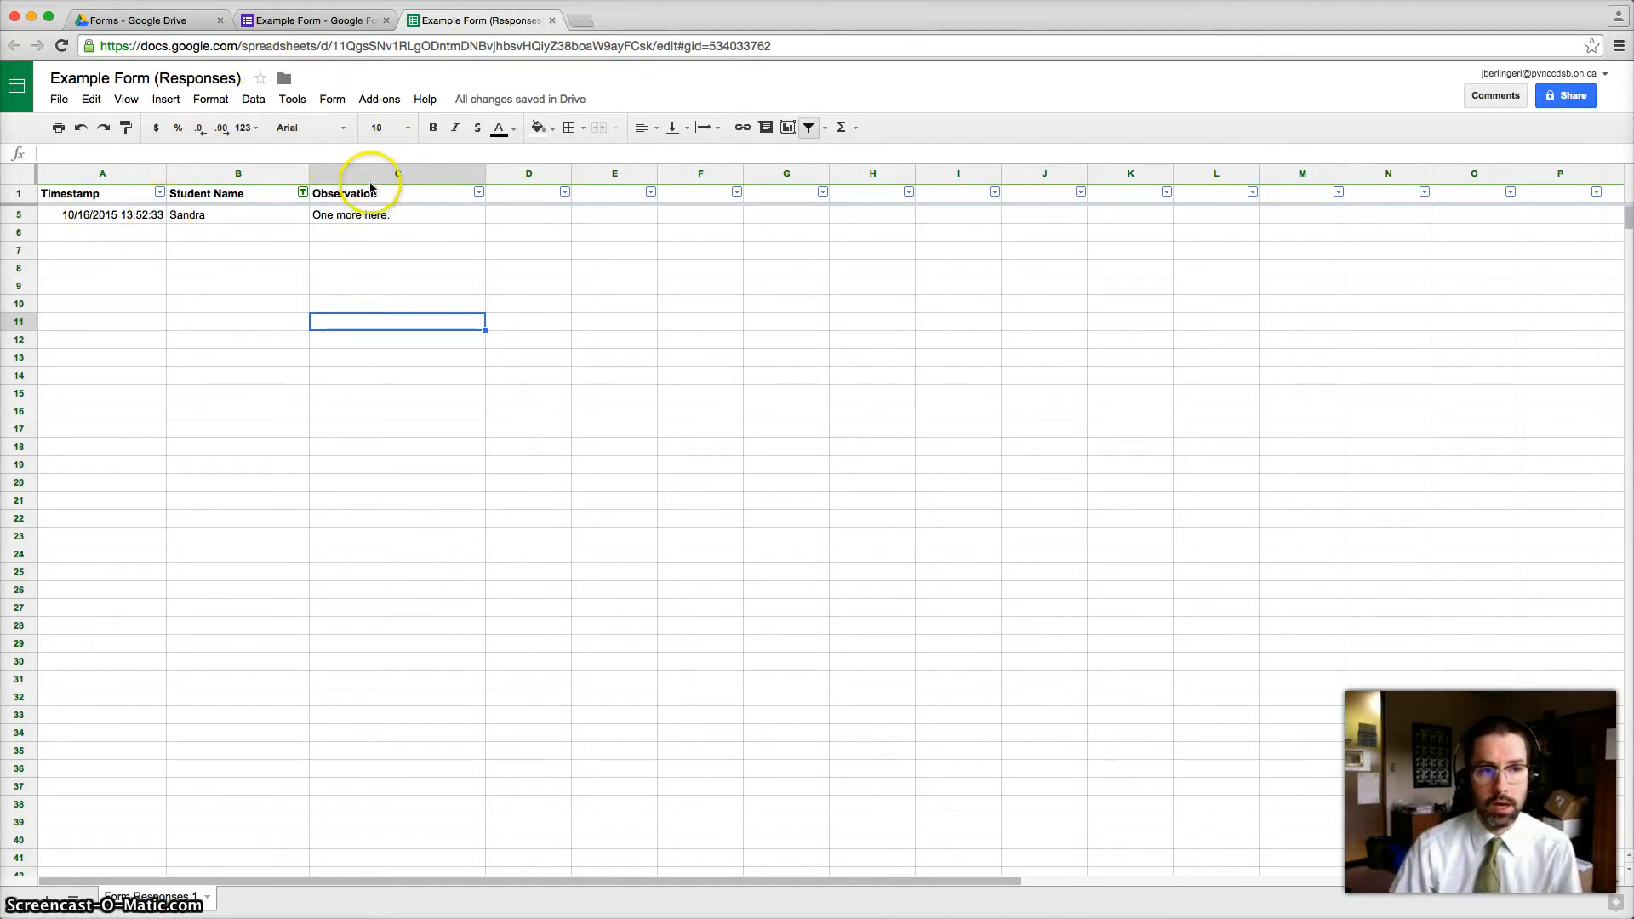
- Return to the form editor and add a checkboxes question titled "Learning Skills Observed" below Observation
{"action": "left_click", "coordinate": [340, 21]}
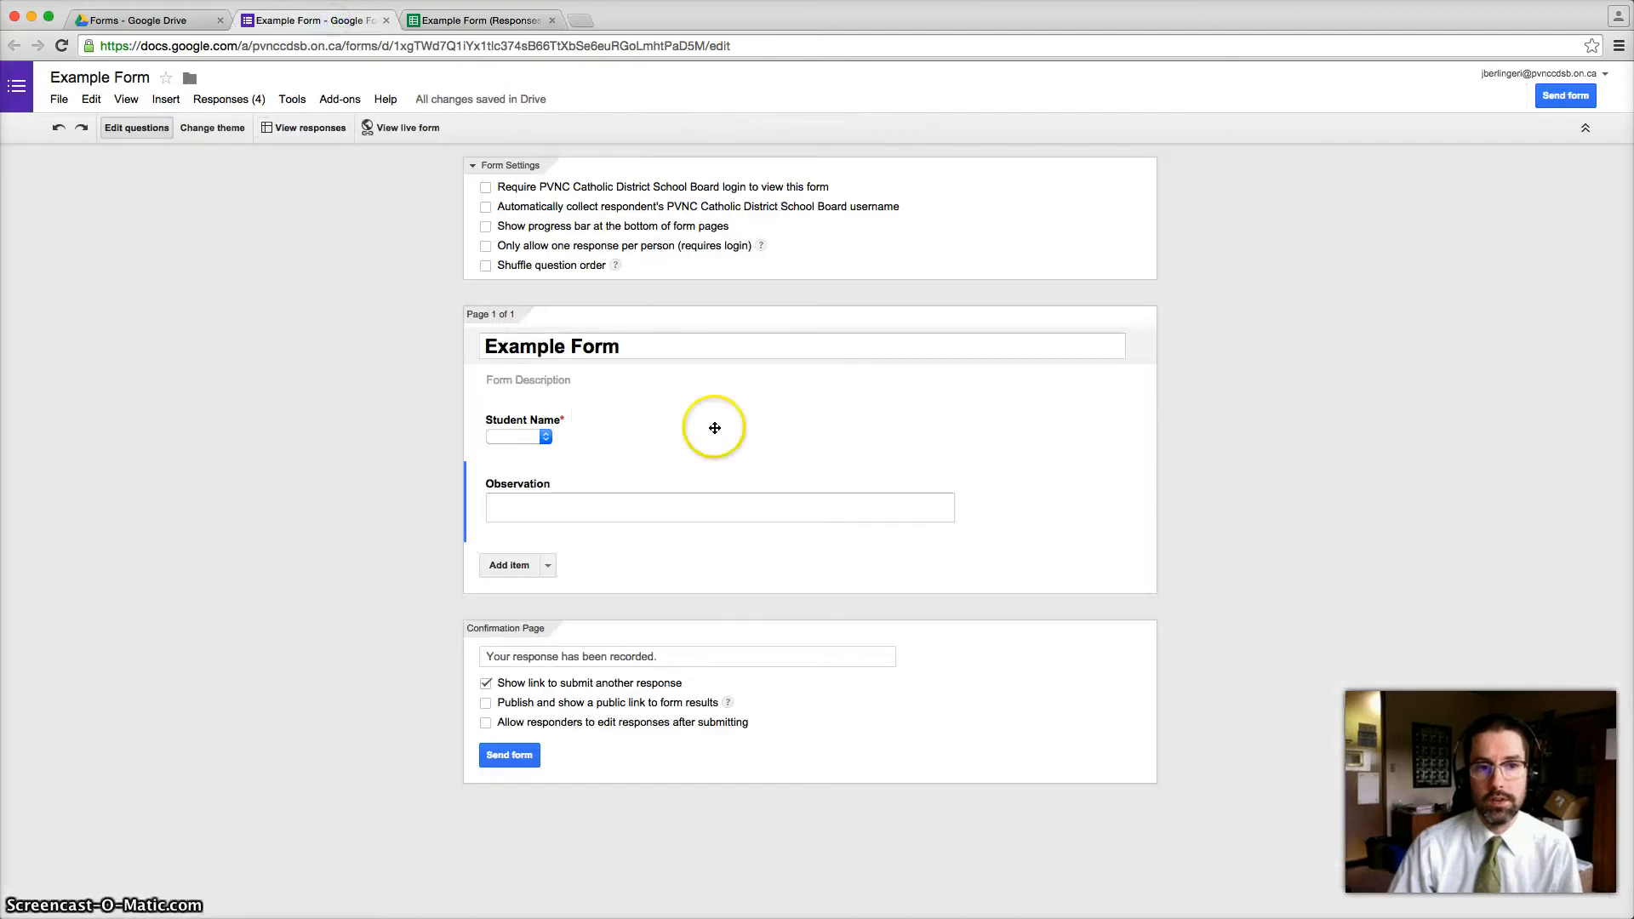
{"action": "left_click", "coordinate": [548, 568]}
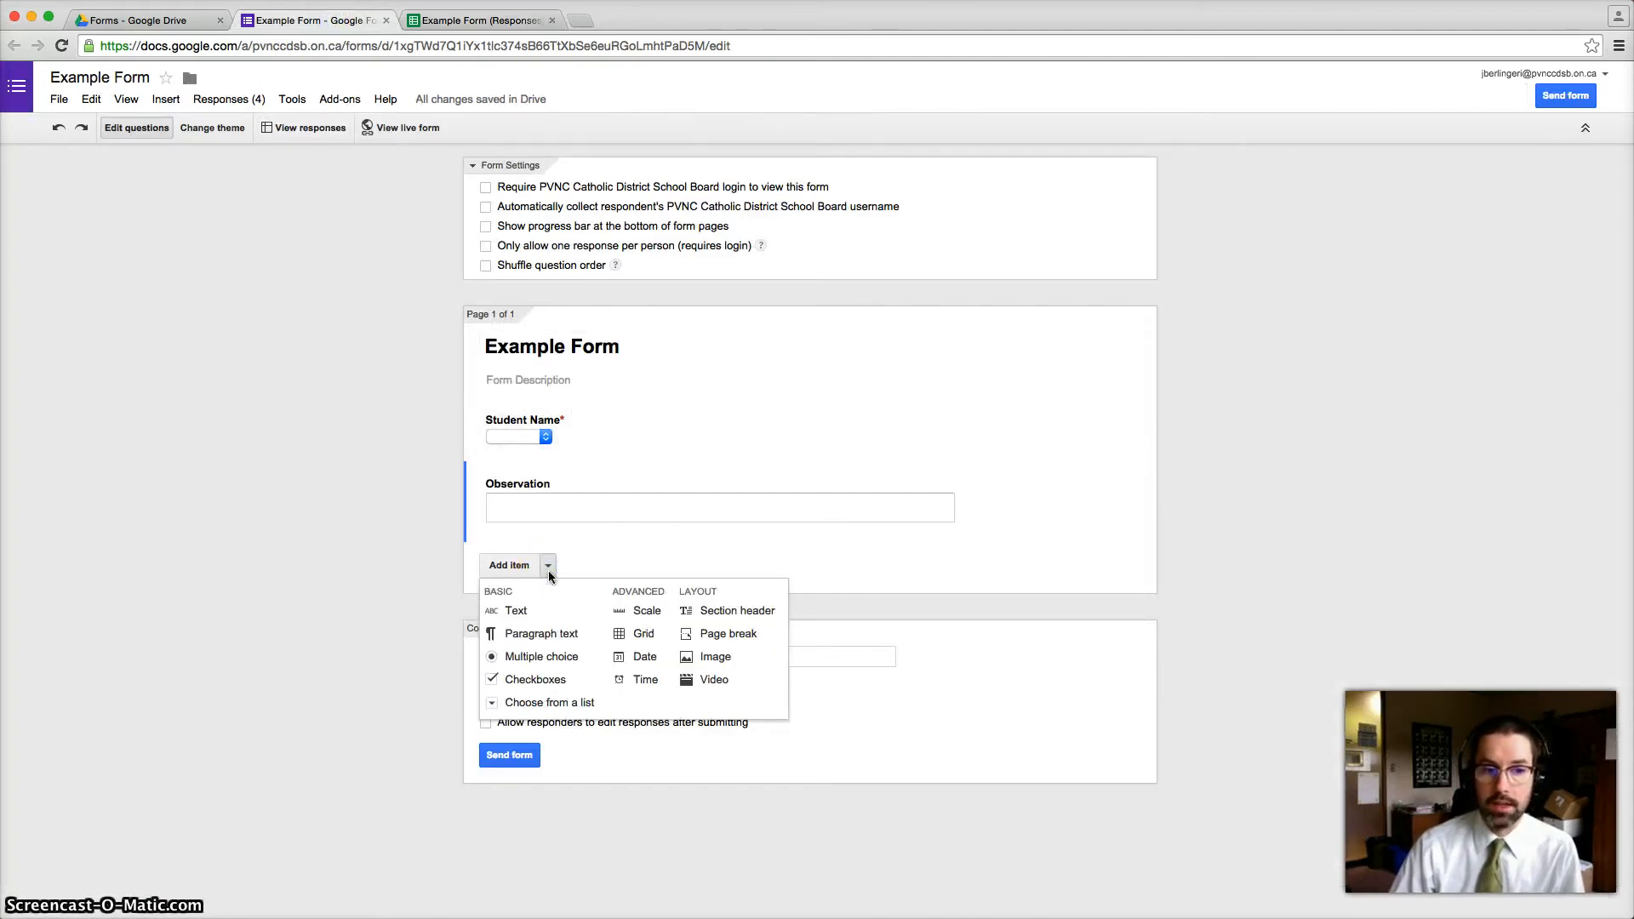
{"action": "left_click", "coordinate": [560, 681]}
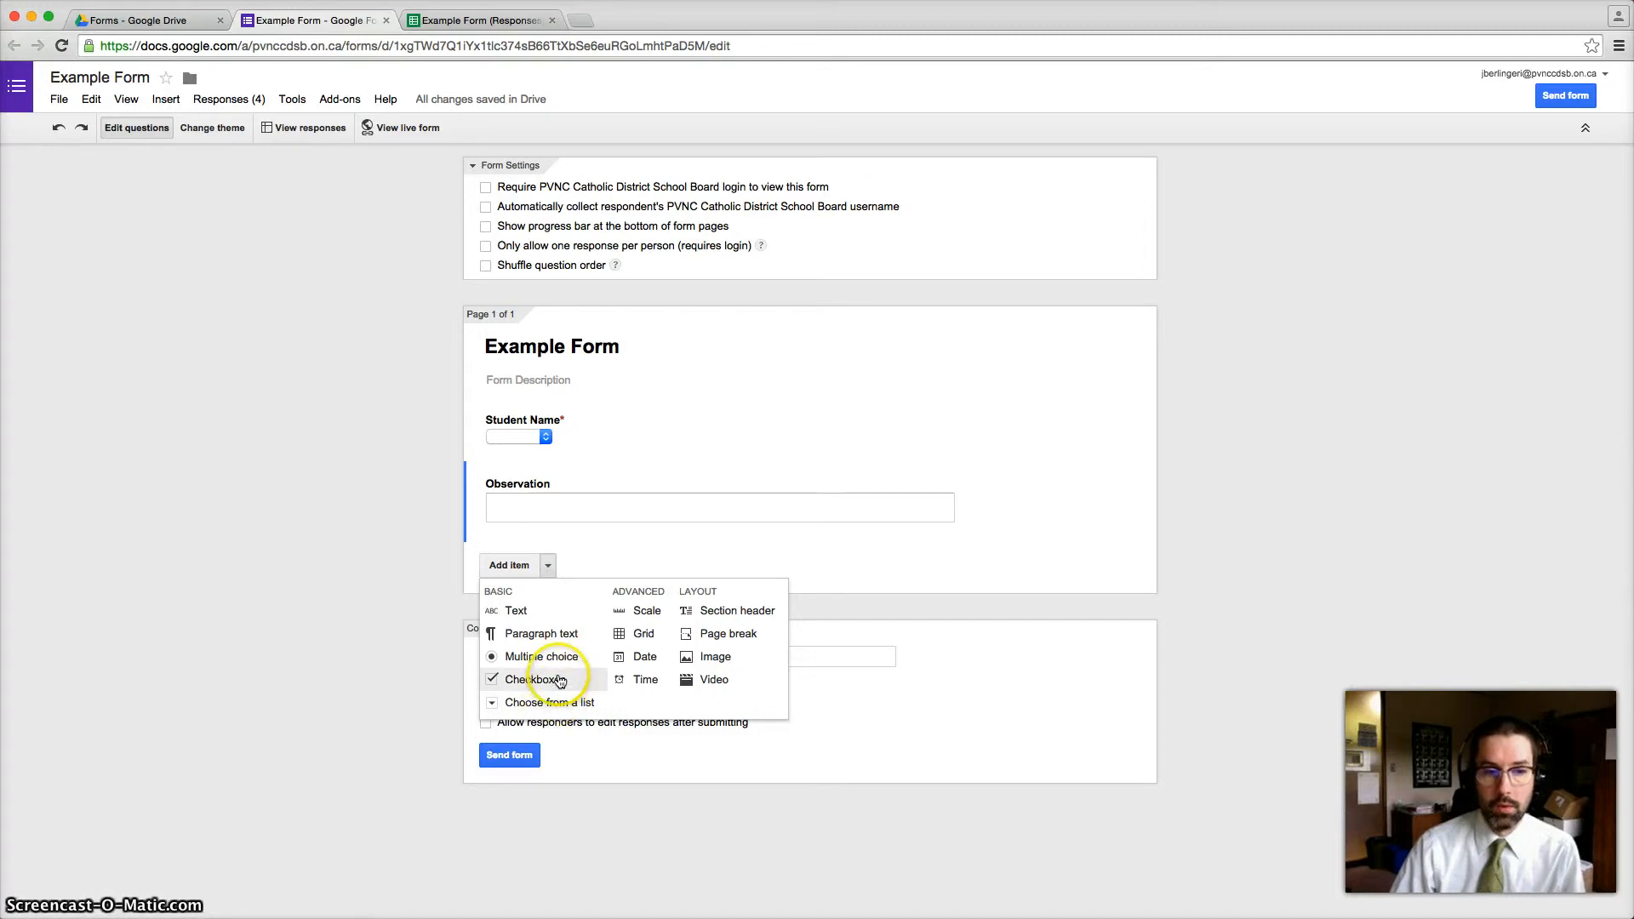
{"action": "left_click", "coordinate": [655, 573]}
{"action": "type", "text": "Learning Skills OBserved"}
- Add the checkbox options "Initiative" and "Self-regulation" to the Learning Skills Observed question
{"action": "left_click", "coordinate": [711, 680]}
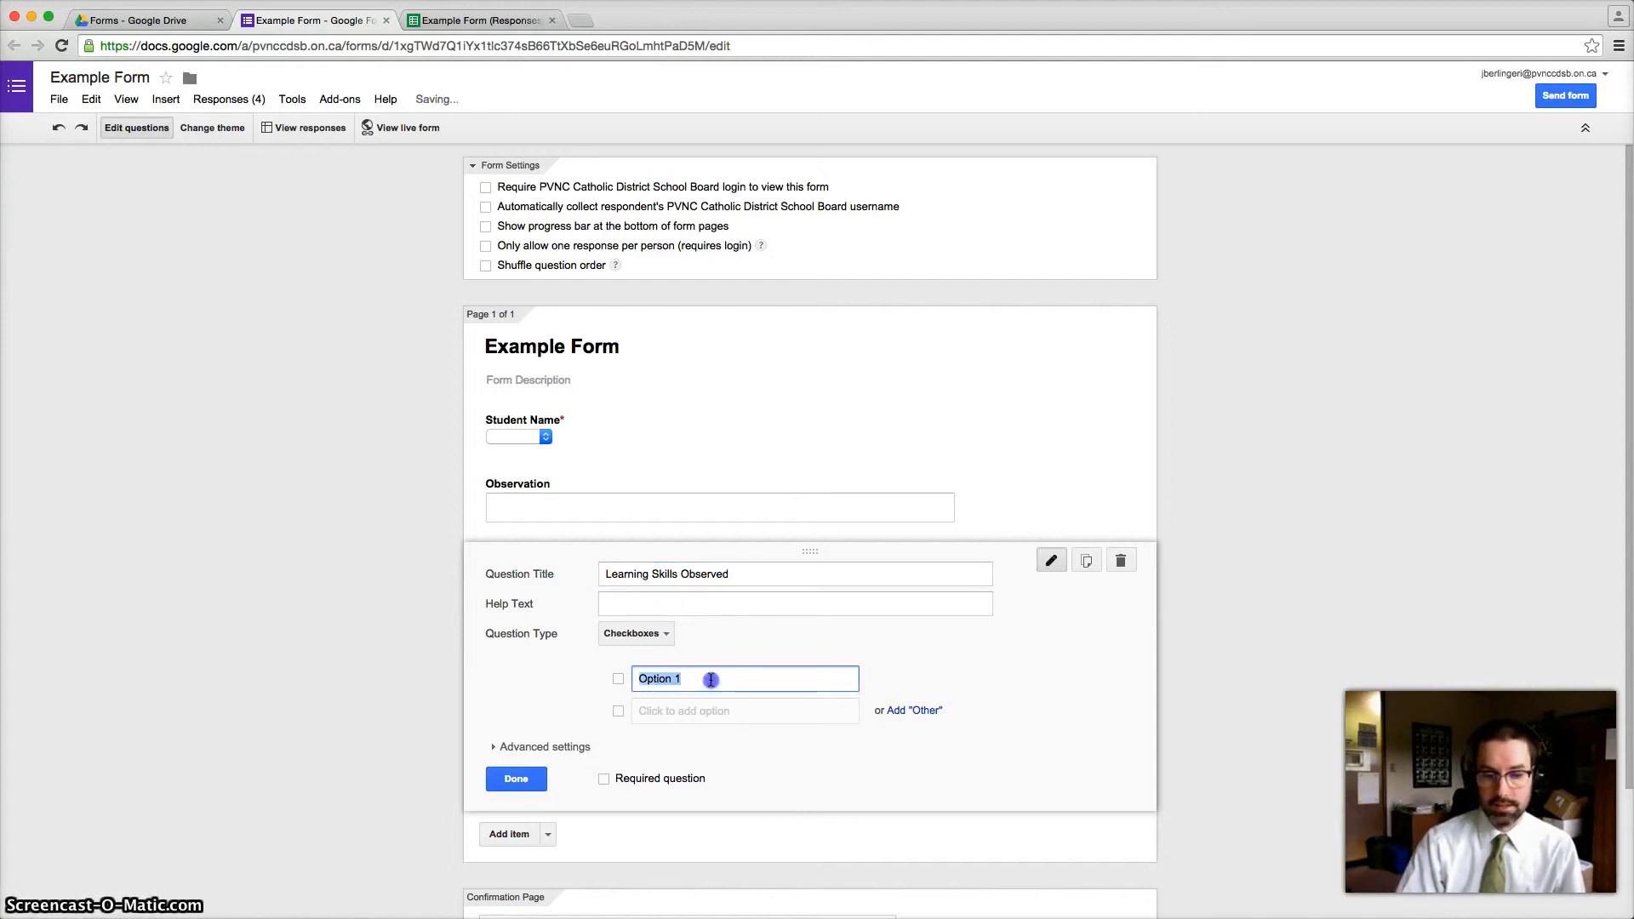
{"action": "type", "text": "Initiative"}
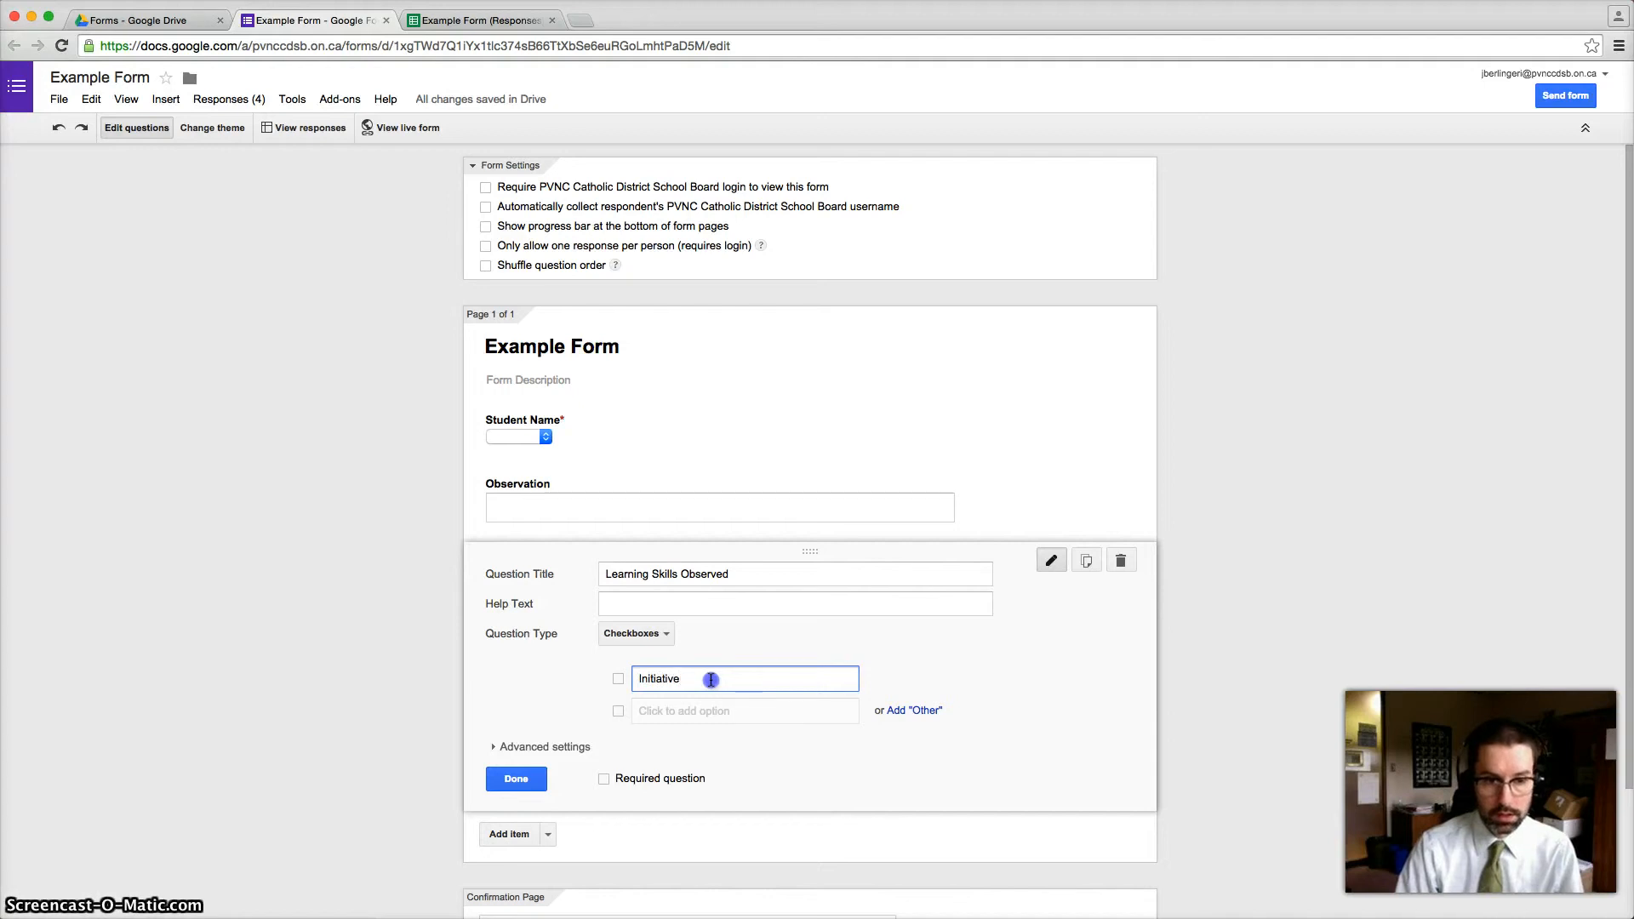
{"action": "key", "text": "Return"}
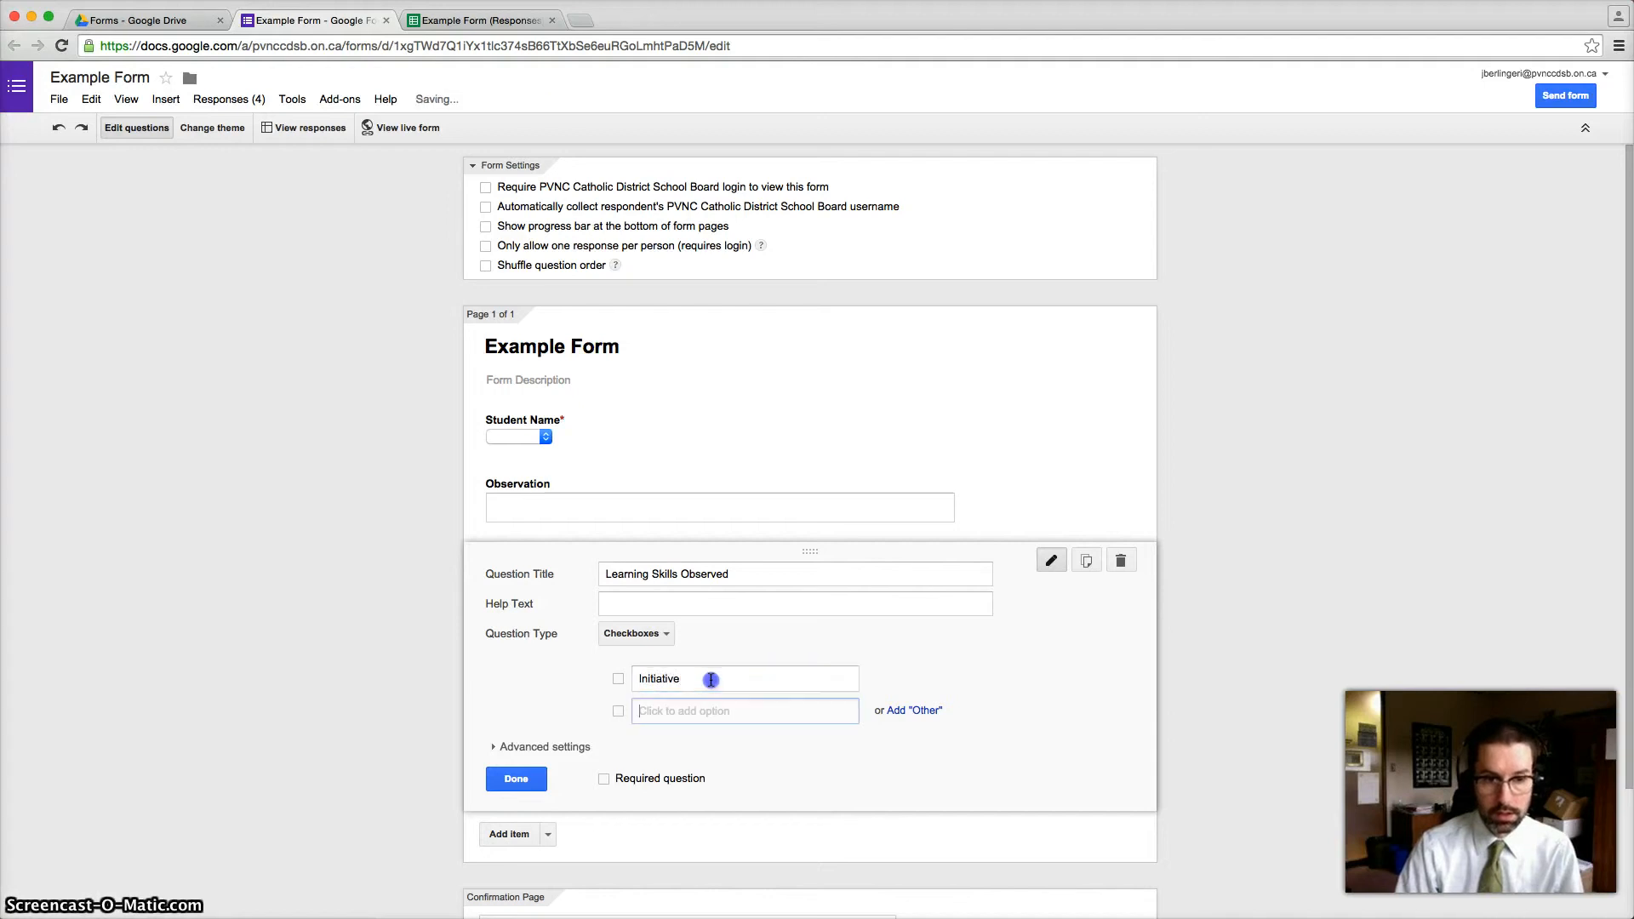
{"action": "type", "text": "Self-regular"}
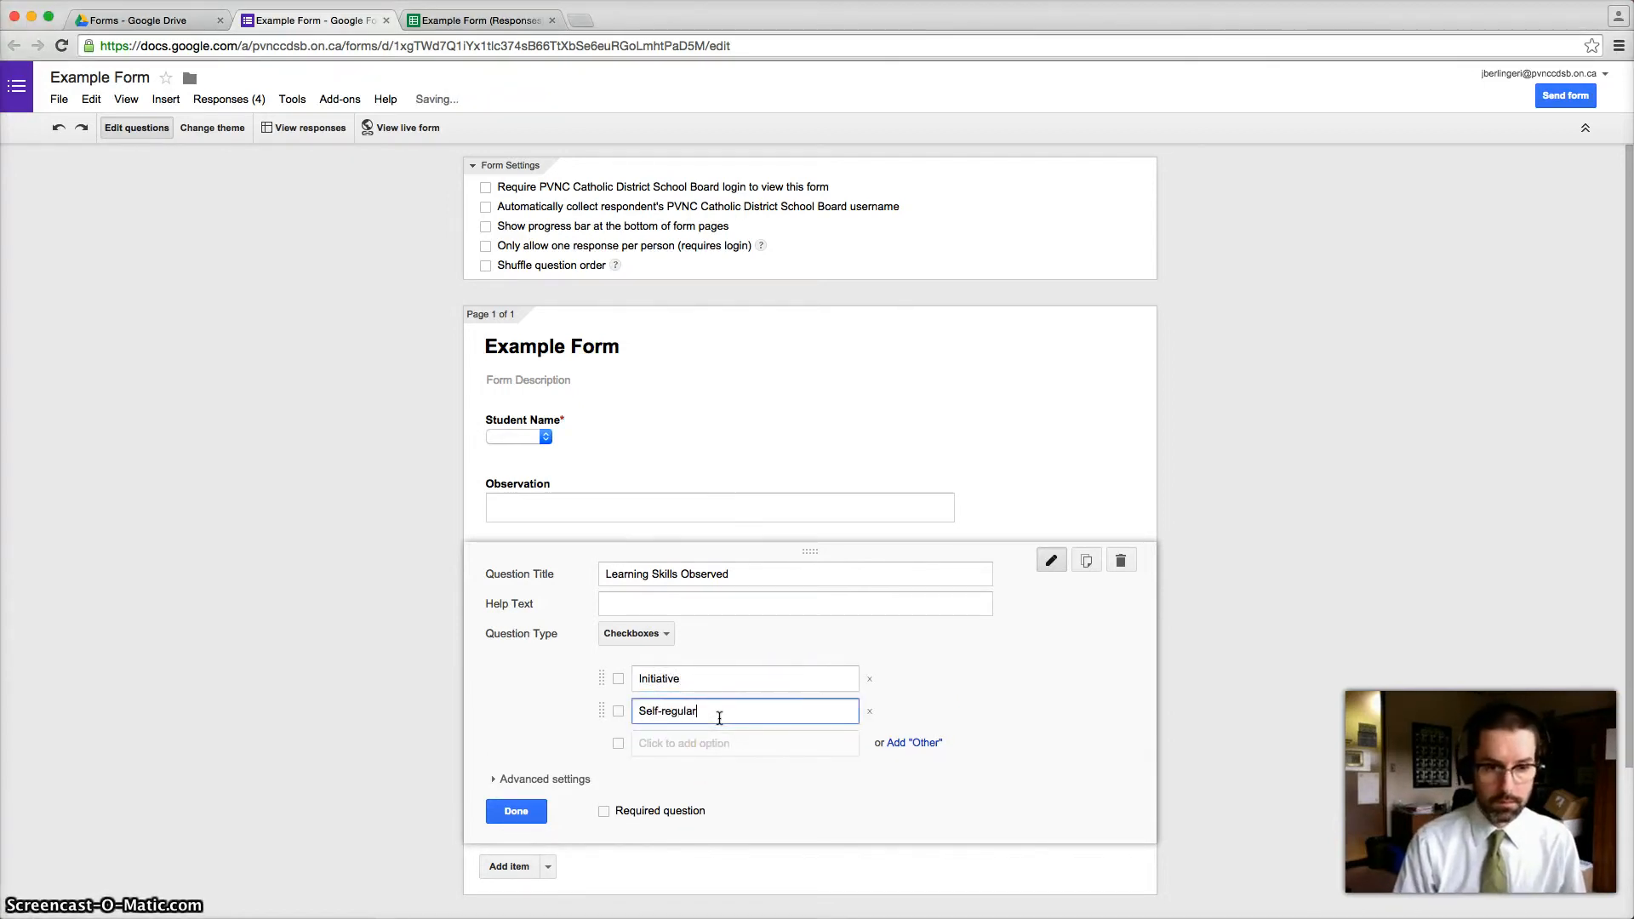
{"action": "key", "text": "BackSpace"}
{"action": "type", "text": "tion"}
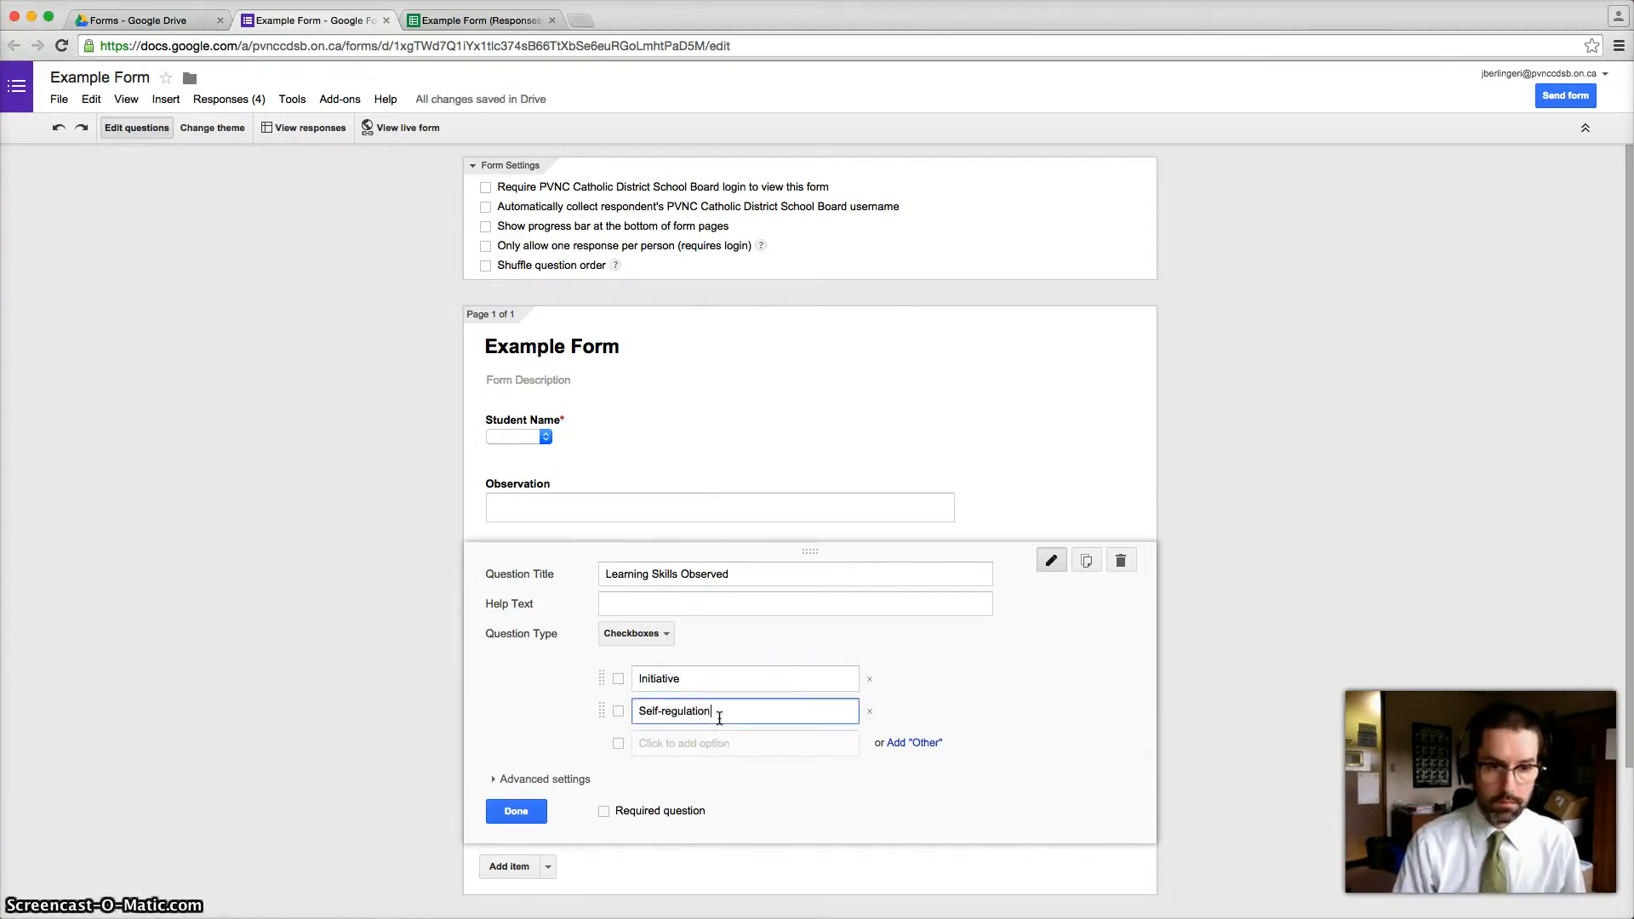
{"action": "key", "text": "Tab"}
{"action": "key", "text": "Return"}
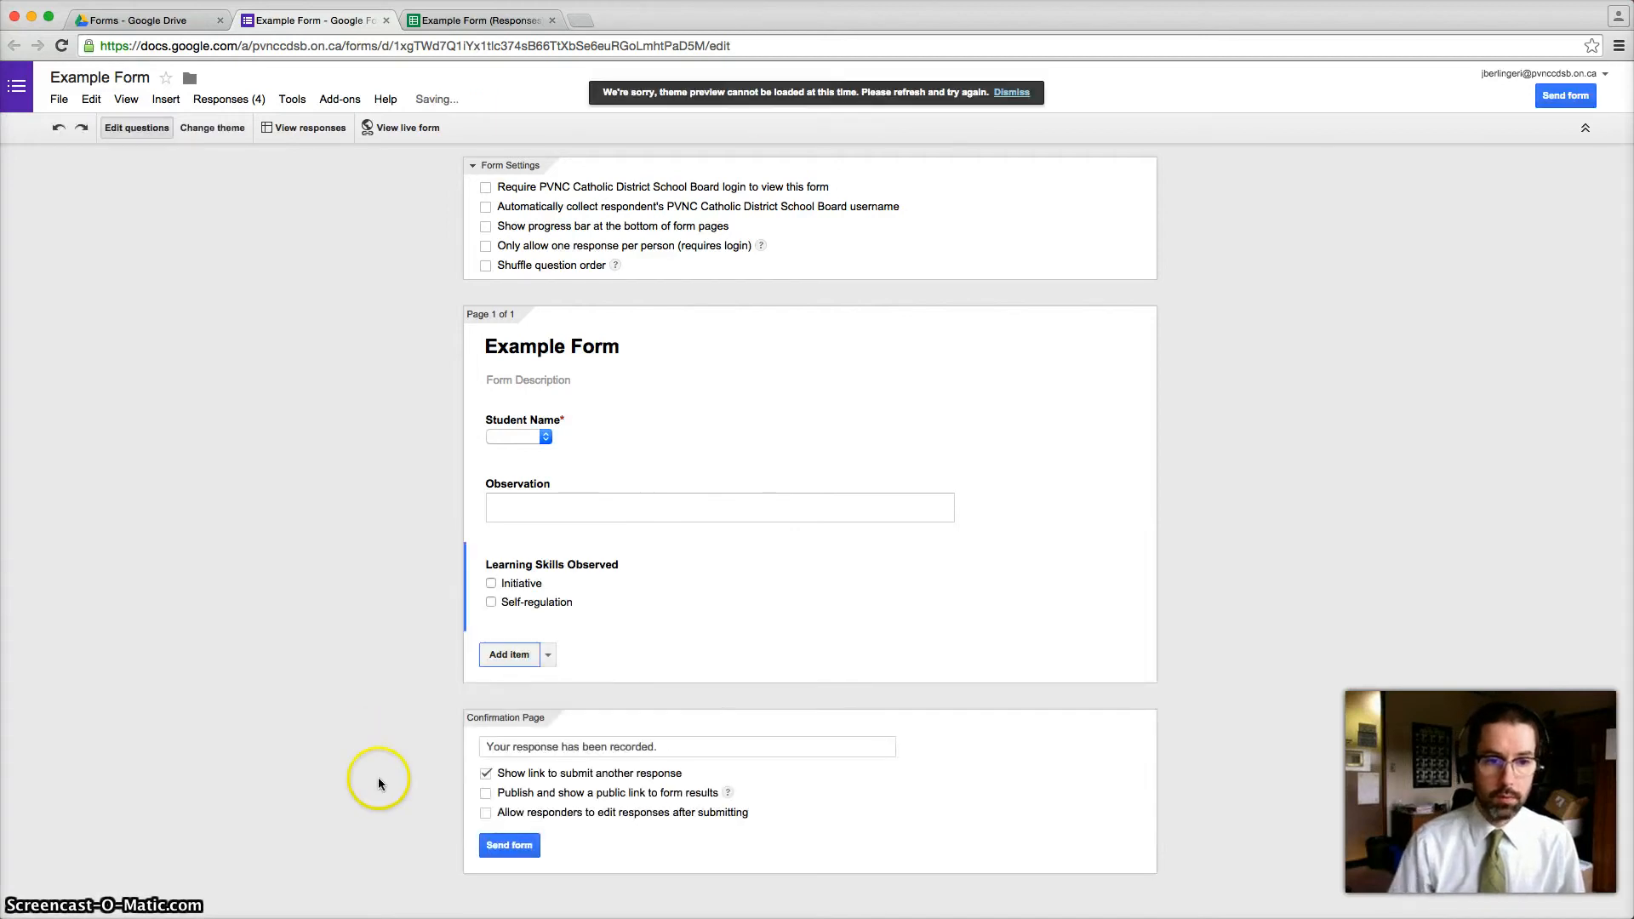
- Reopen the Learning Skills Observed question, add "Organization" as its third option, and finish editing the question
{"action": "left_click", "coordinate": [584, 601]}
{"action": "left_click", "coordinate": [752, 747]}
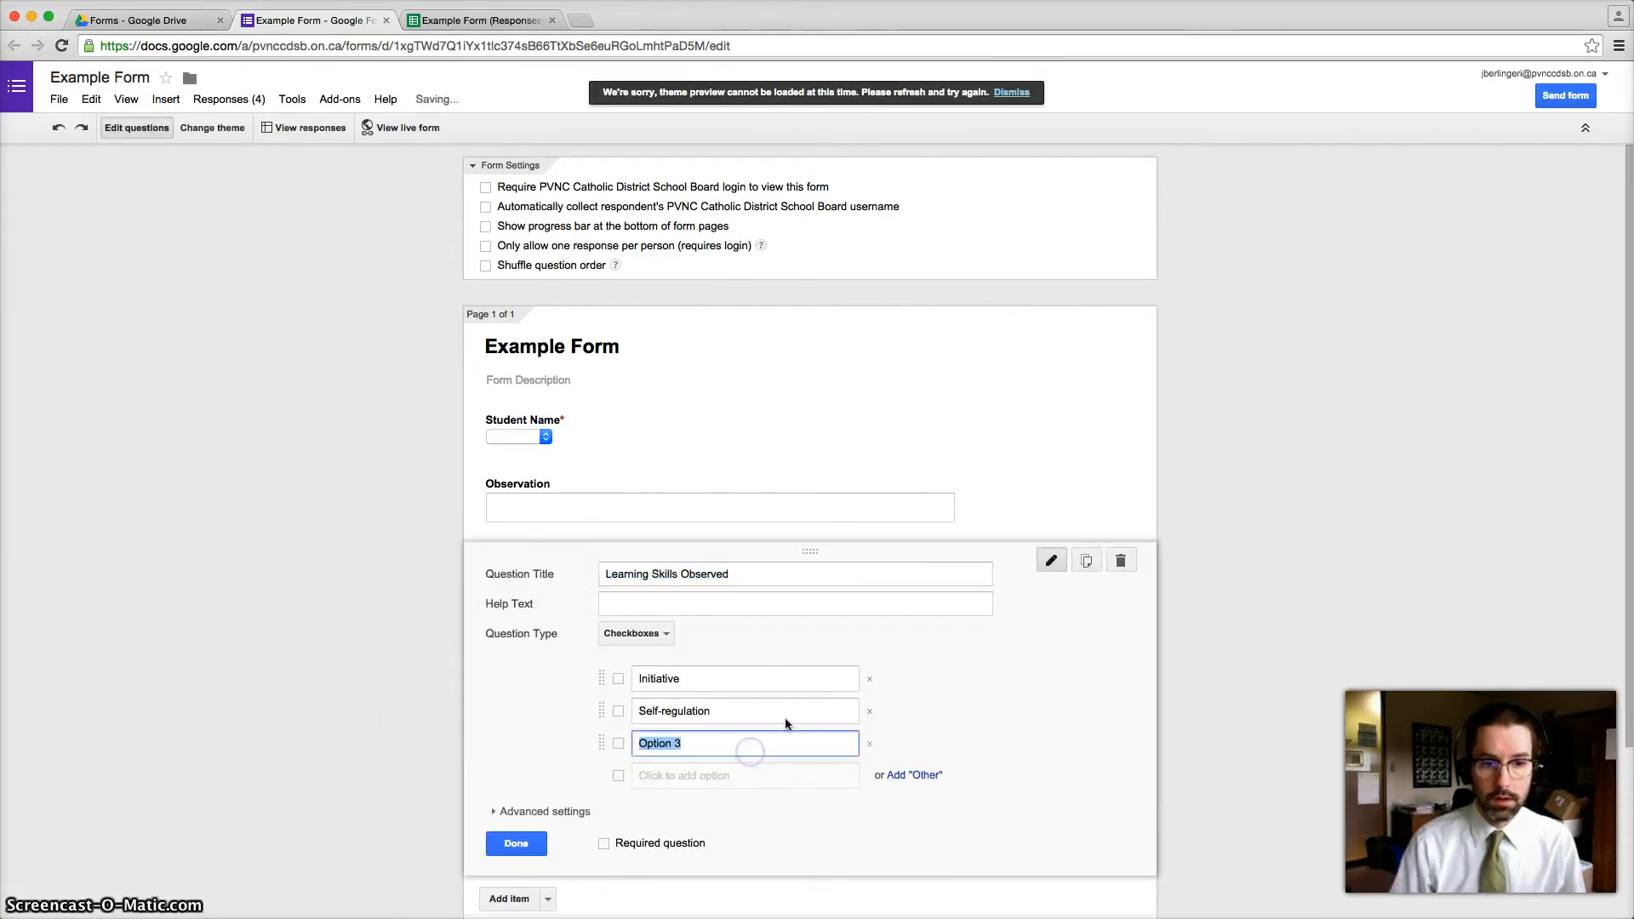
{"action": "type", "text": "Organiza"}
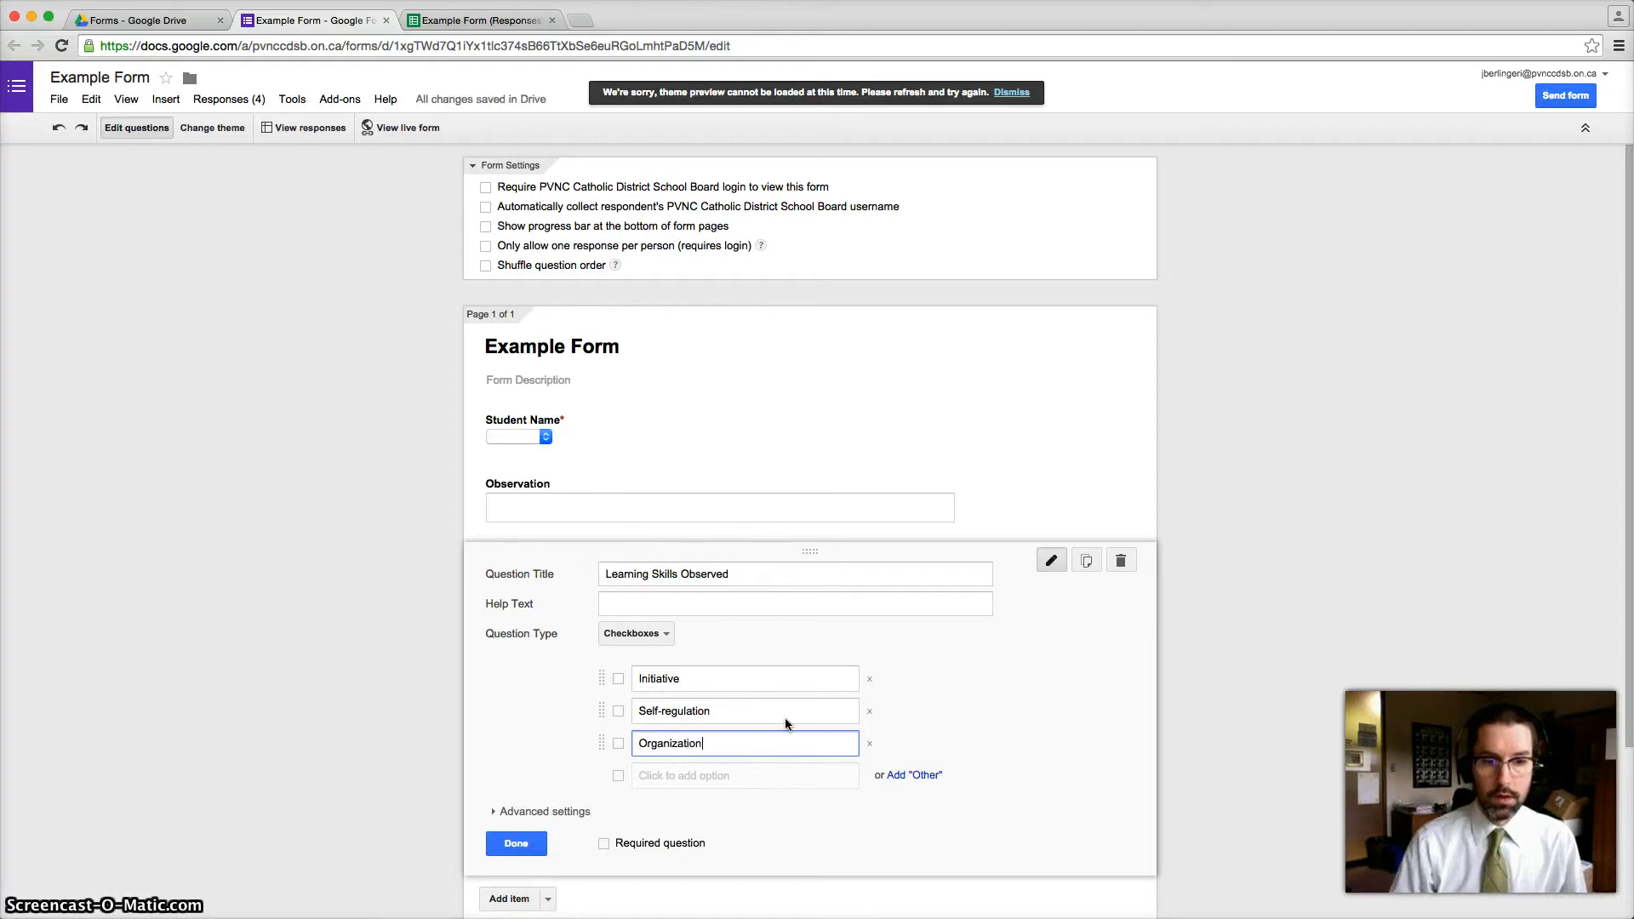
{"action": "left_click", "coordinate": [519, 845]}
- View the new question in the live form and check for its column in the response spreadsheet
{"action": "left_click", "coordinate": [424, 129]}
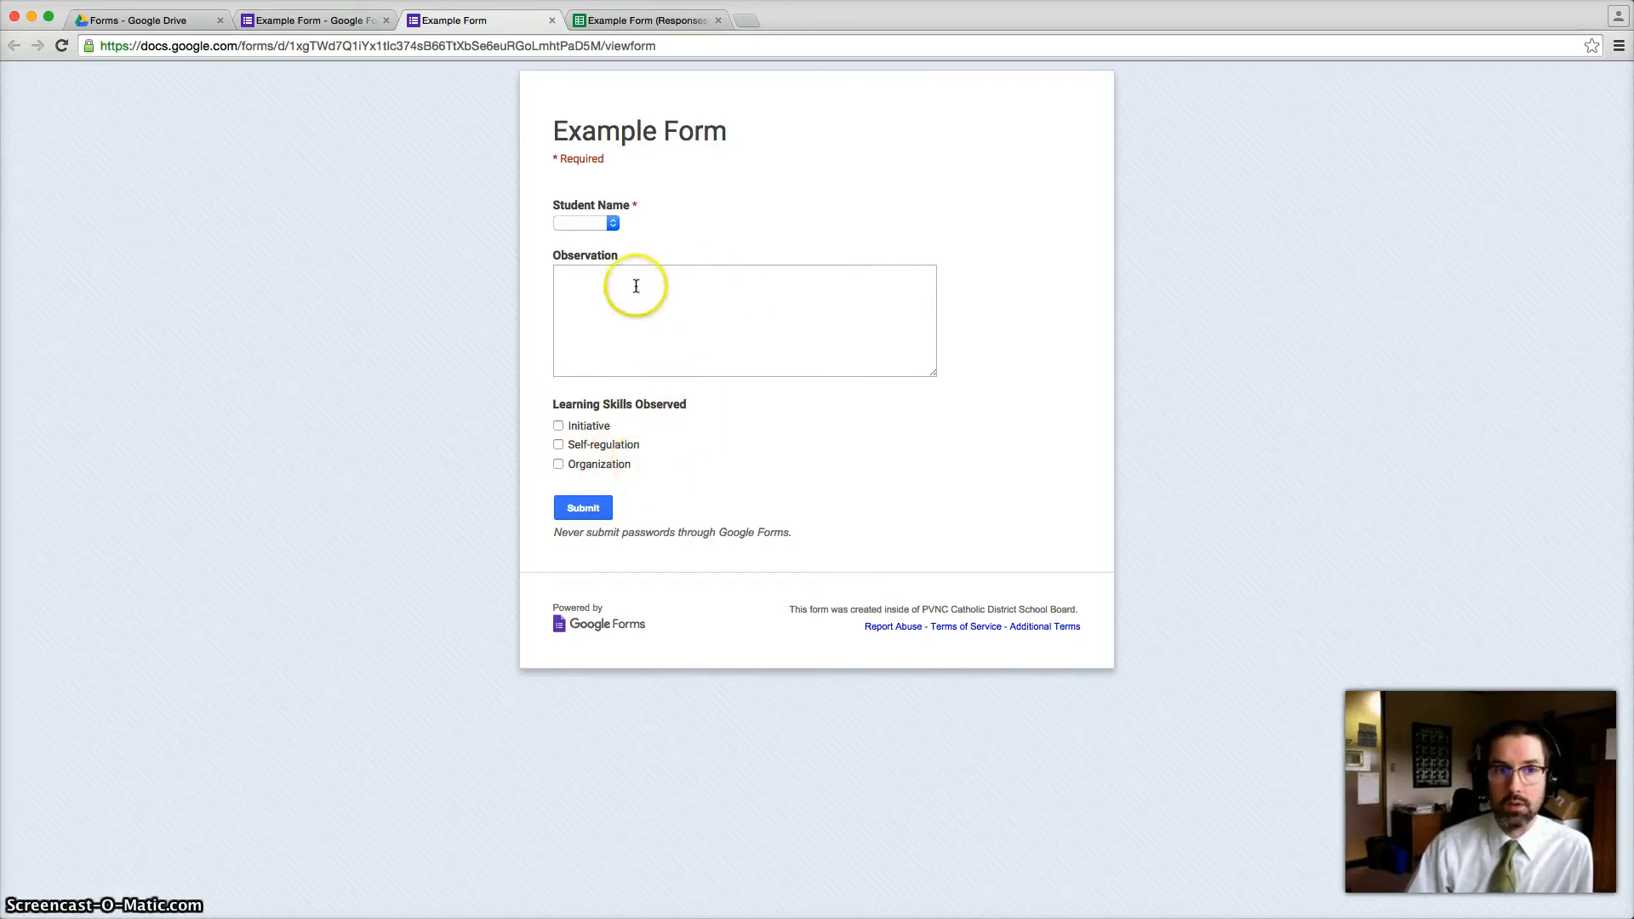
{"action": "left_click", "coordinate": [643, 21]}
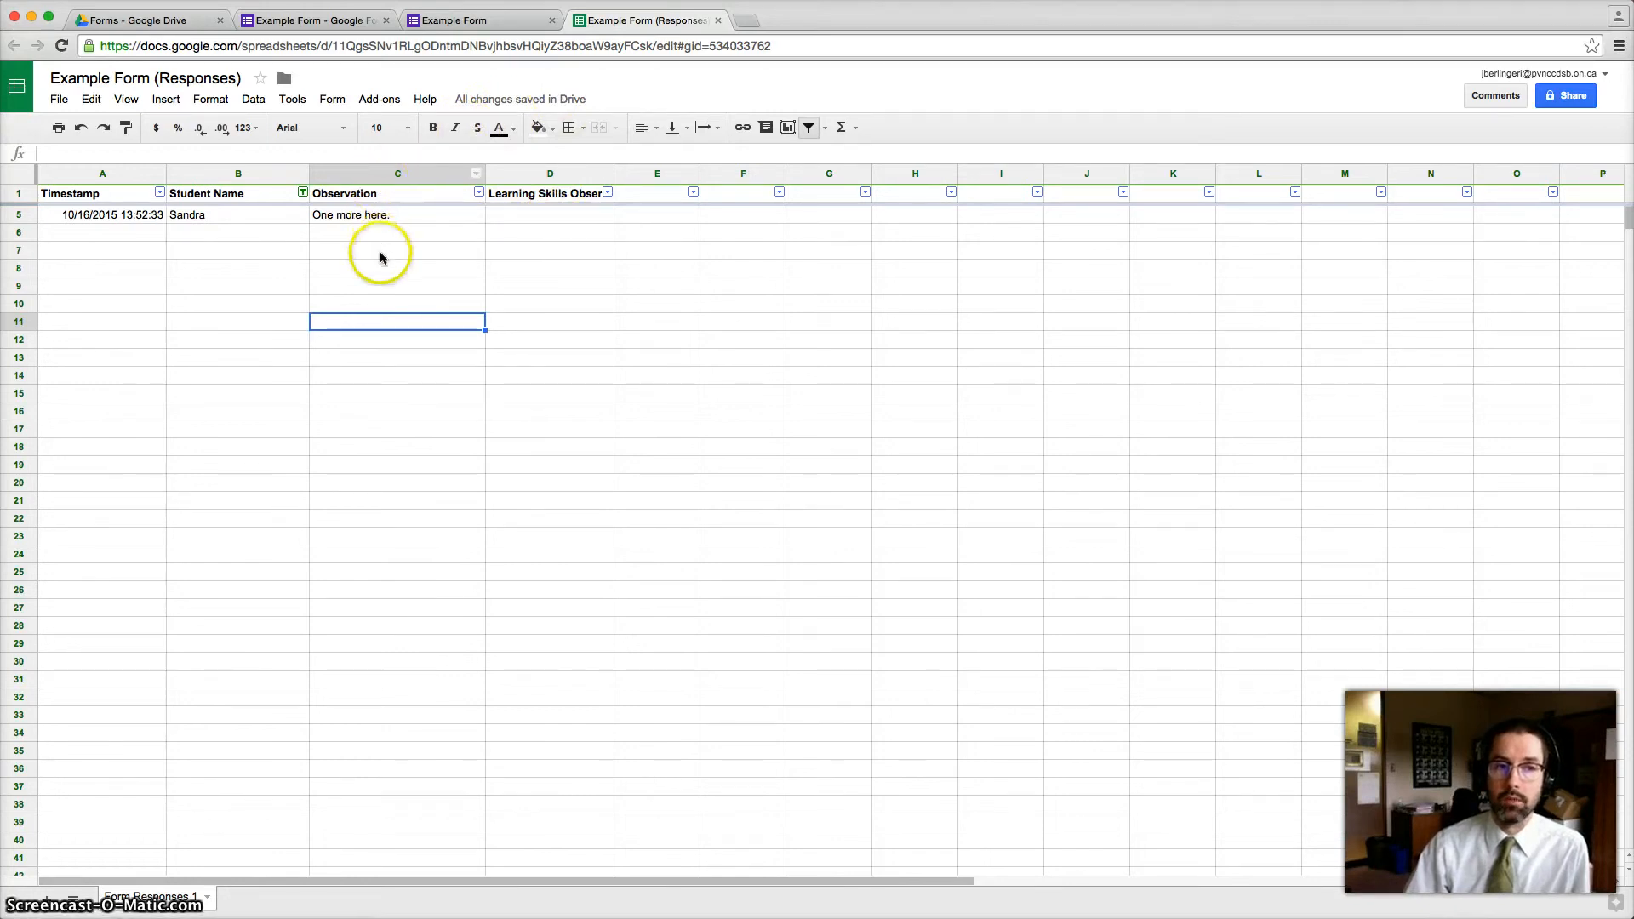
{"action": "left_click", "coordinate": [482, 21]}
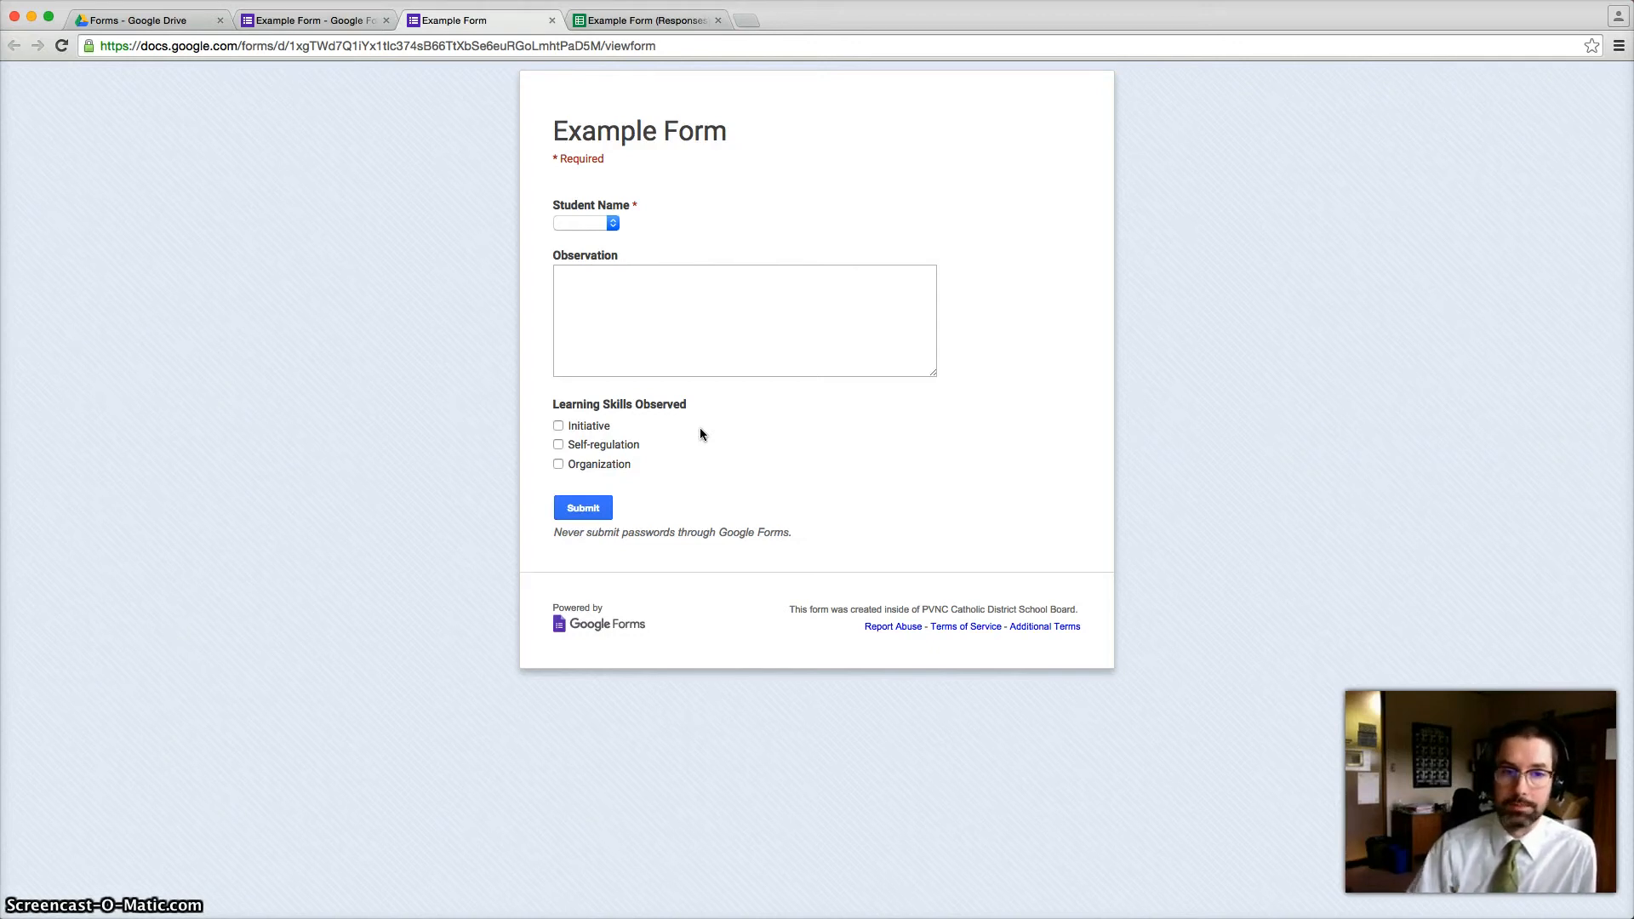
- Go back to the form editor, dismiss the theme preview notice, and open the live form again
{"action": "left_click", "coordinate": [304, 20]}
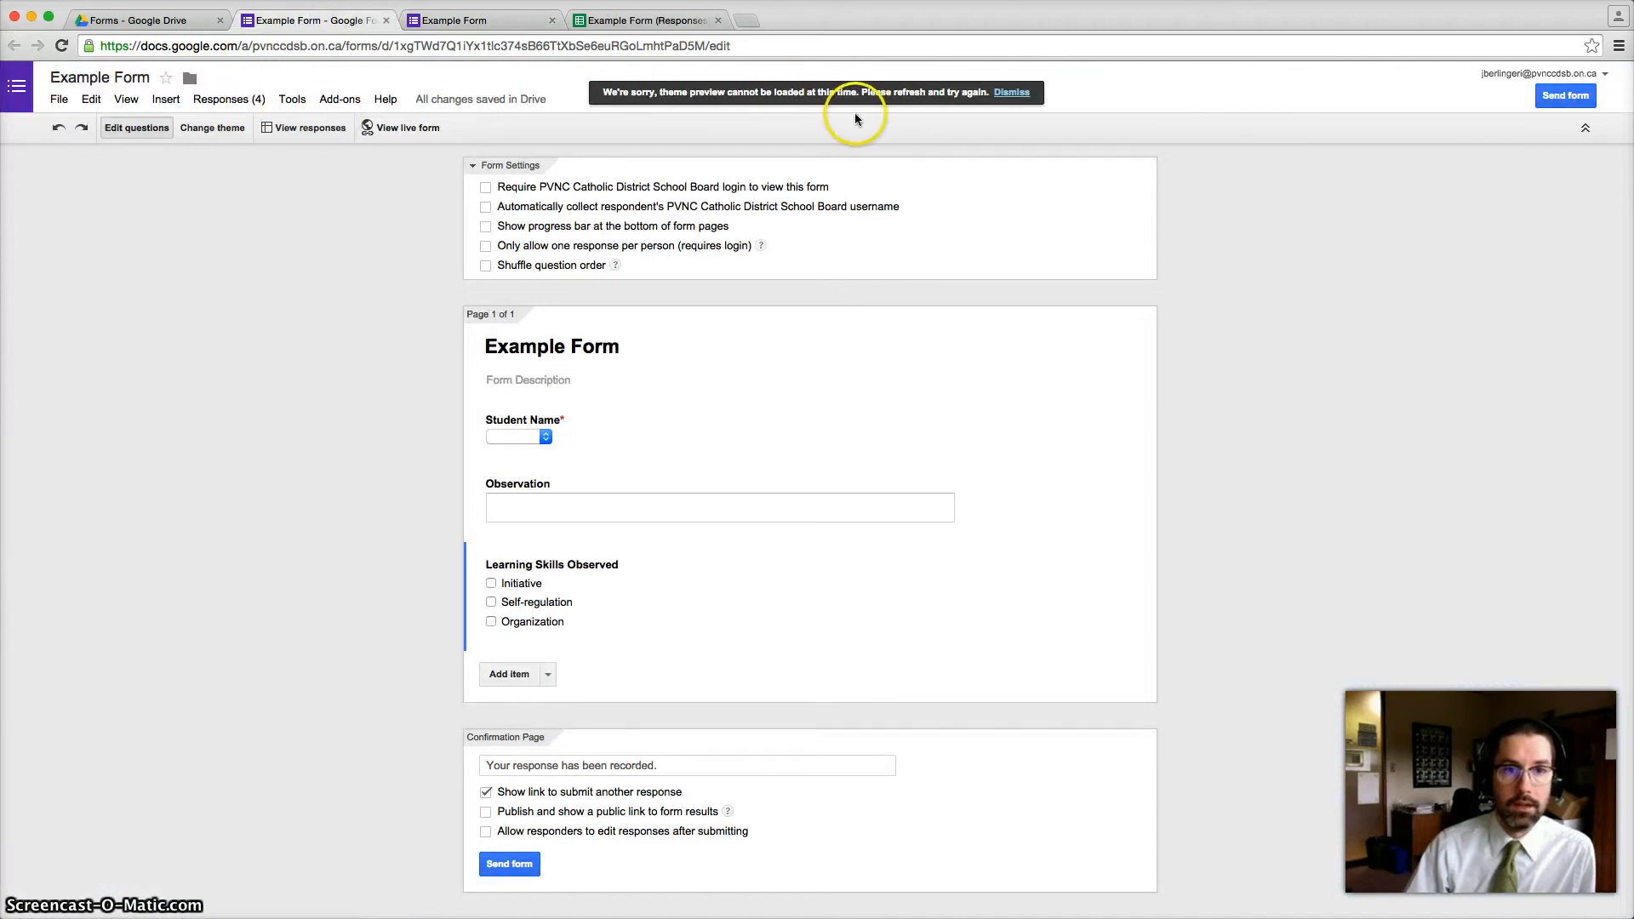
{"action": "left_click", "coordinate": [1011, 92]}
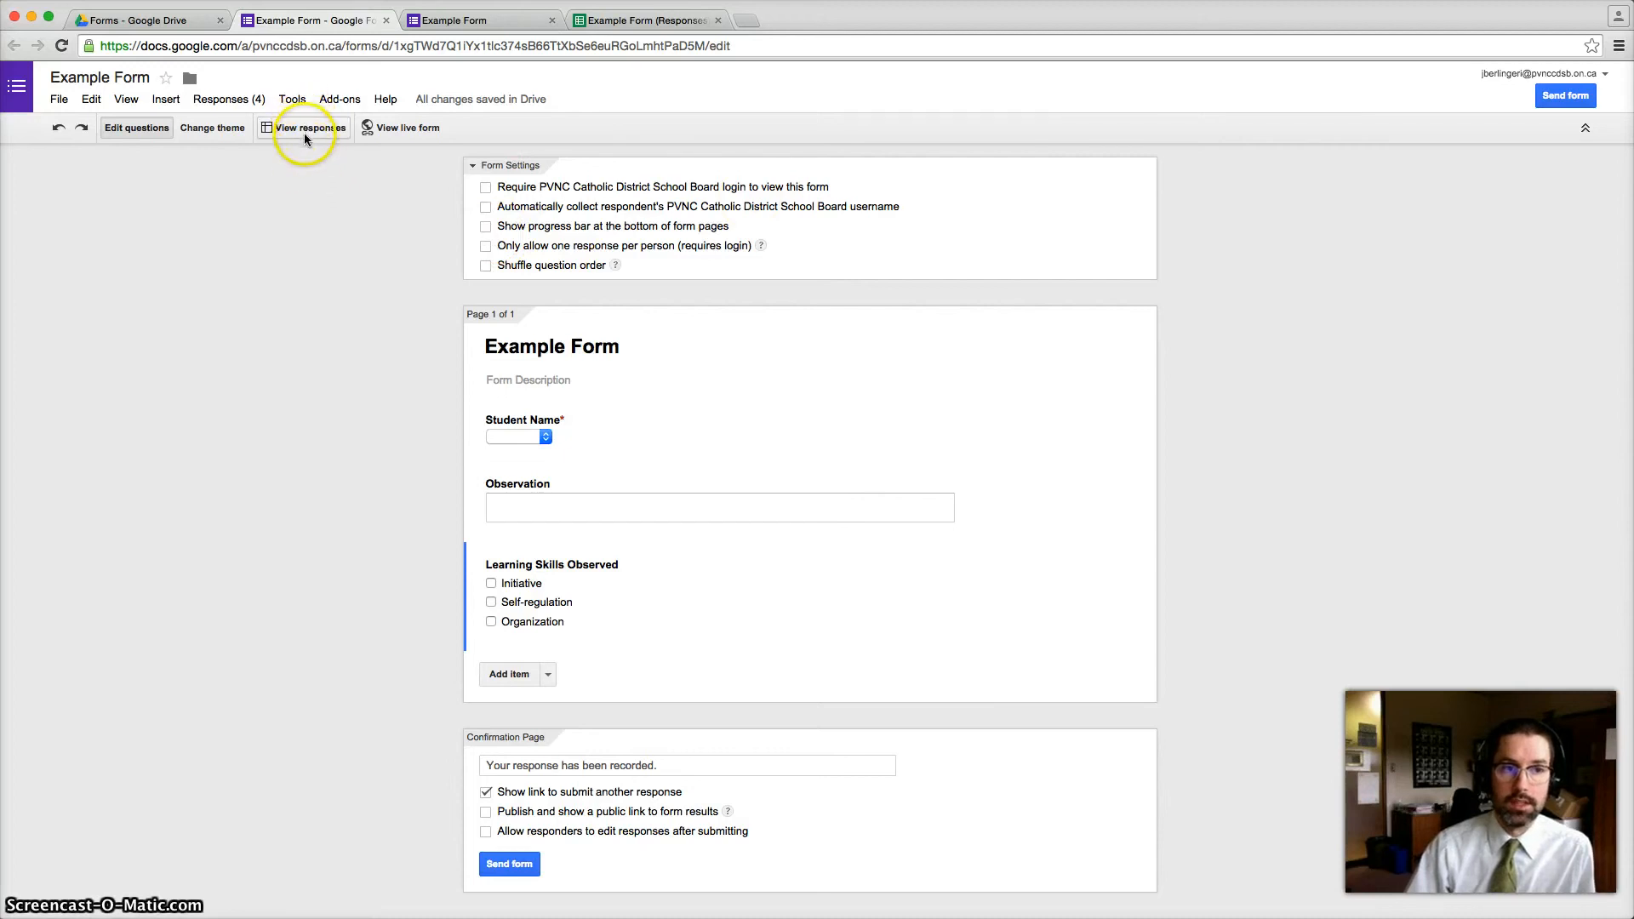
{"action": "left_click", "coordinate": [394, 129]}
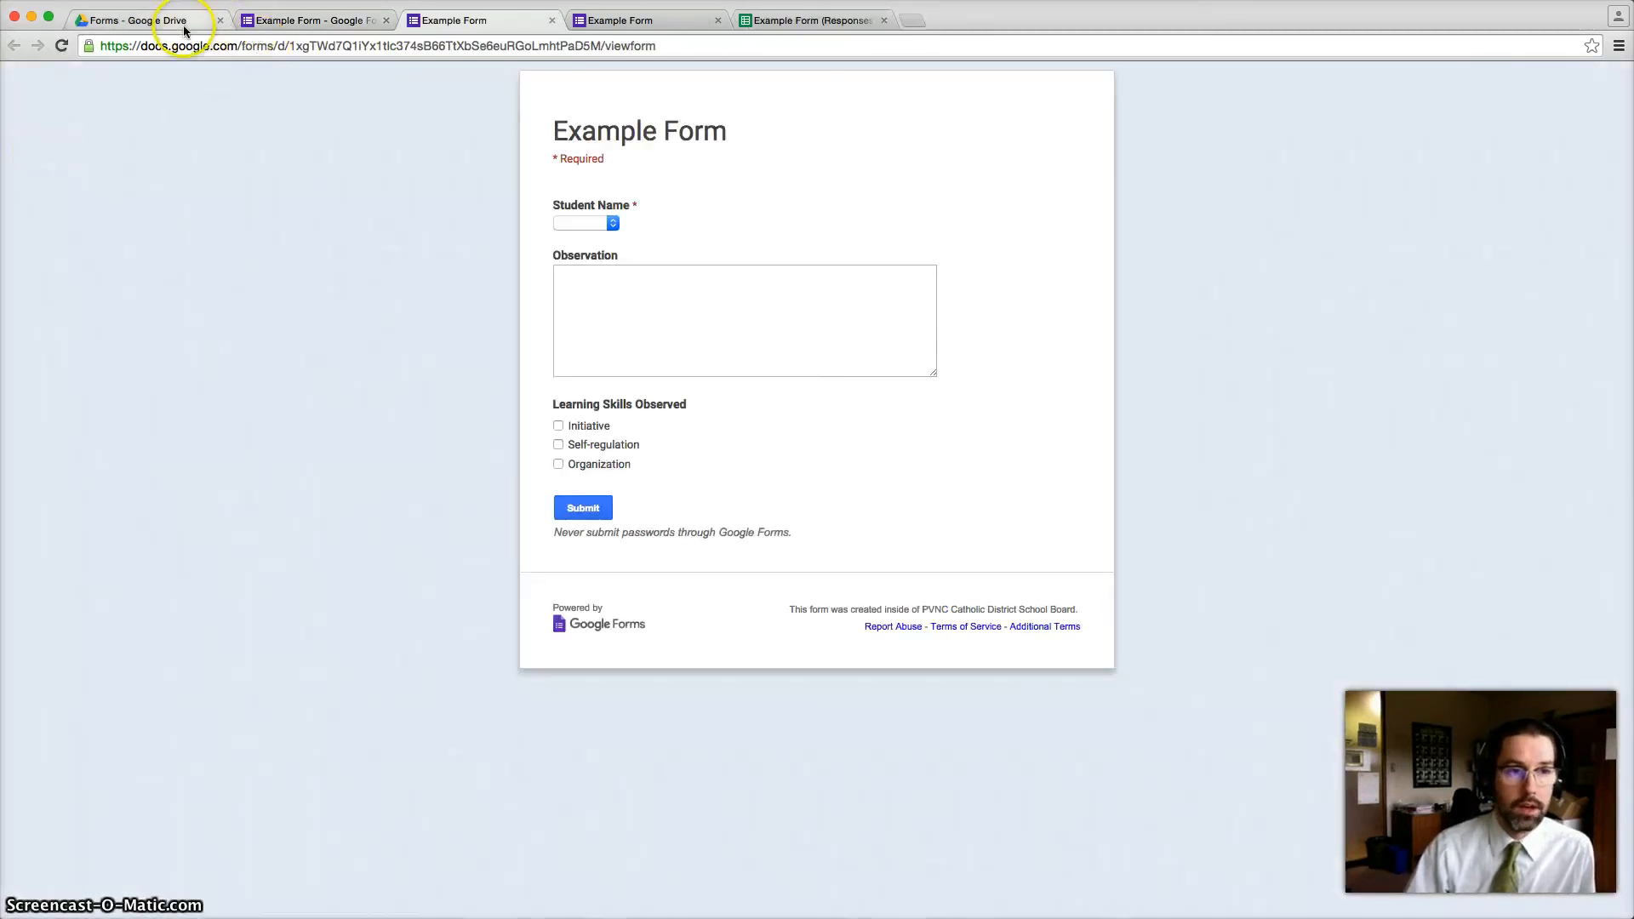
- Switch to the Forms folder in Google Drive and open the Example Form (Responses) spreadsheet from there
{"action": "left_click", "coordinate": [181, 30]}
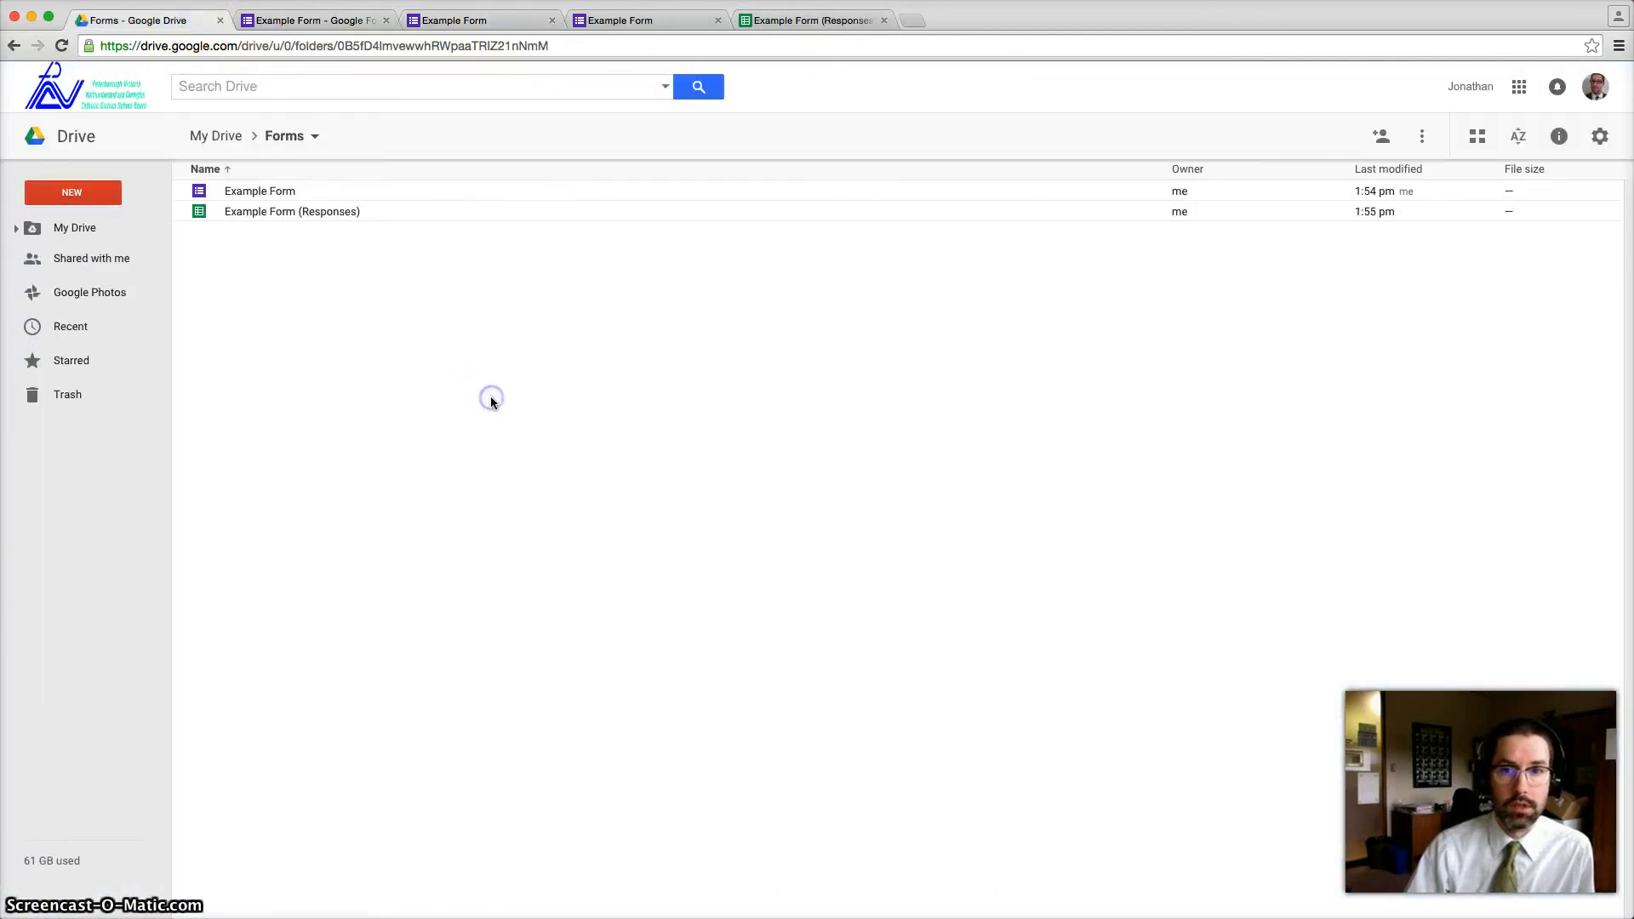
{"action": "left_click", "coordinate": [319, 196]}
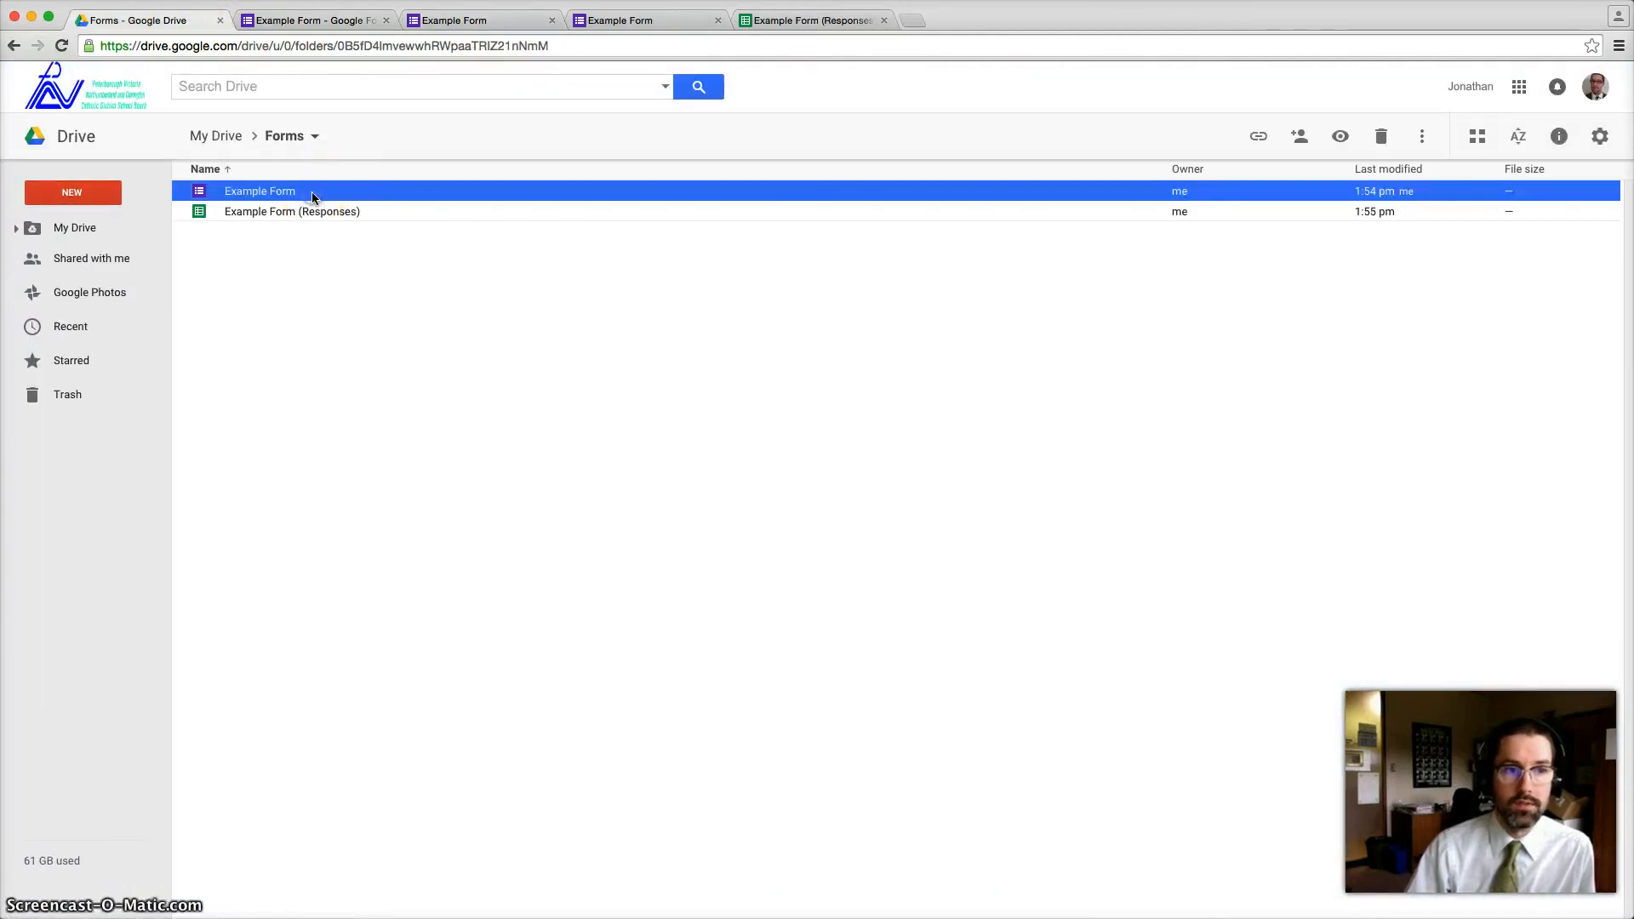
{"action": "left_click", "coordinate": [349, 195]}
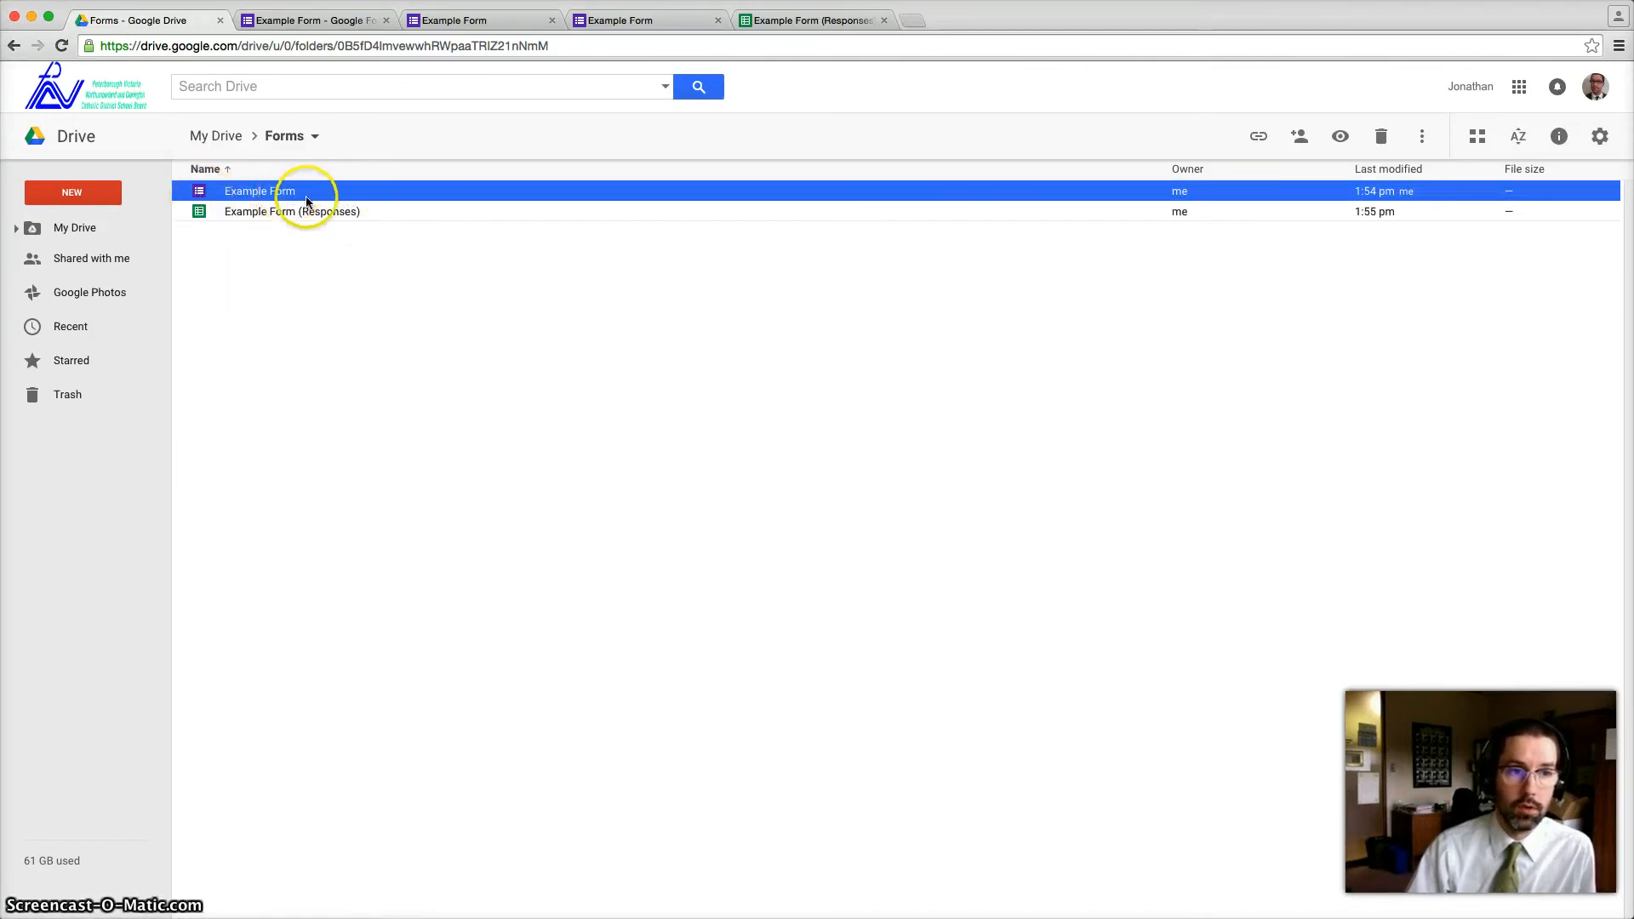
{"action": "left_click", "coordinate": [392, 210]}
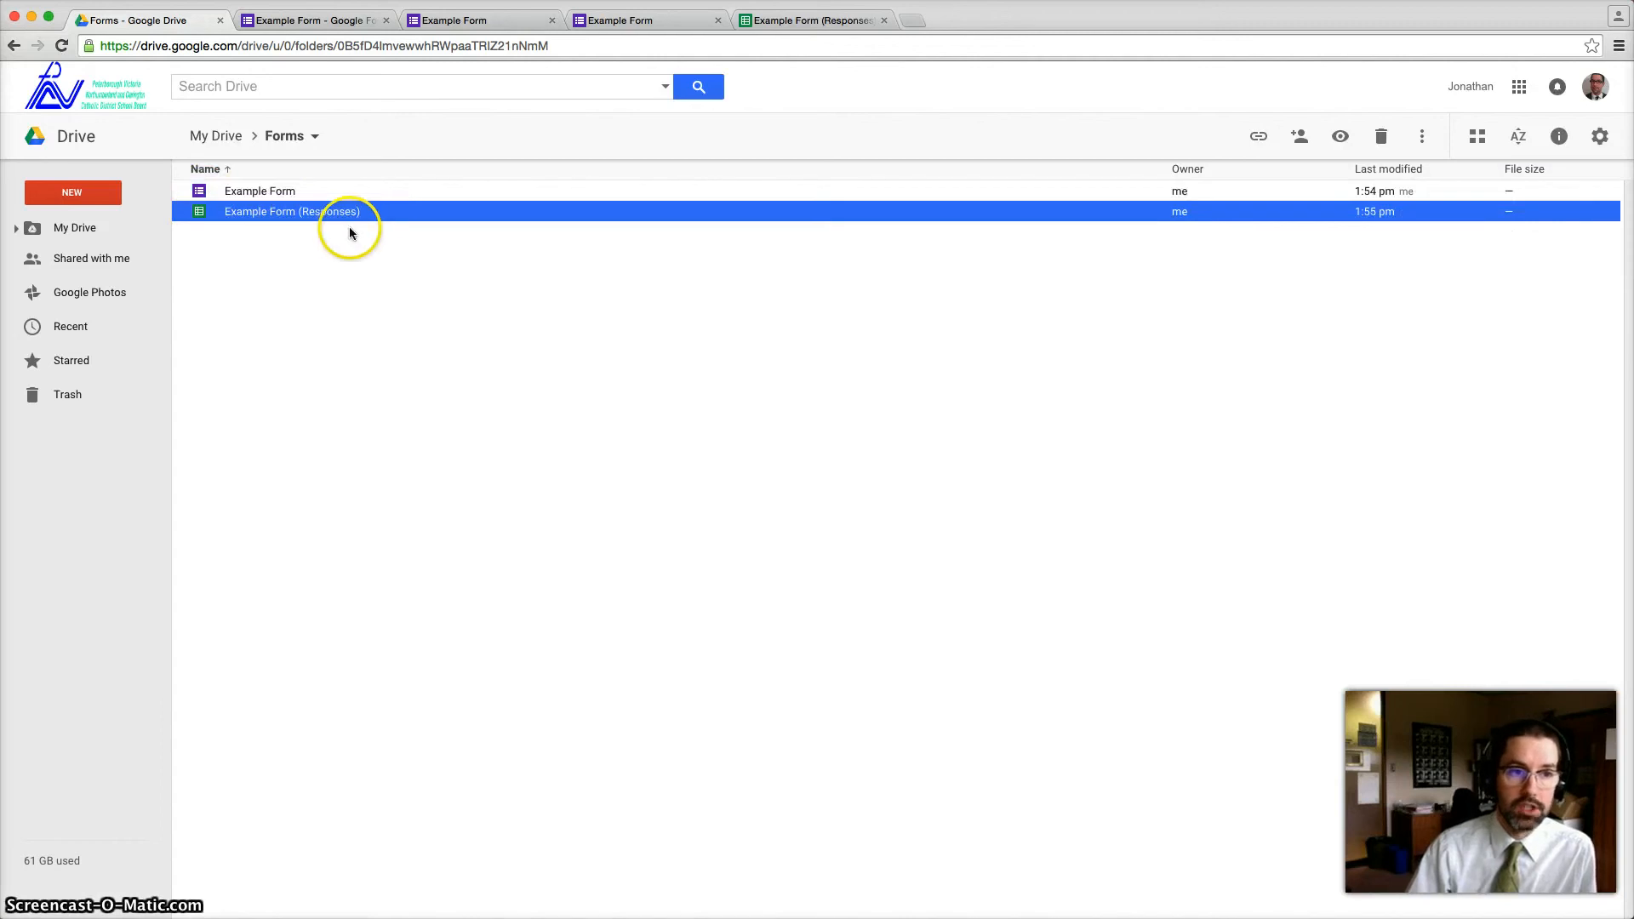
{"action": "double_click", "coordinate": [282, 218]}
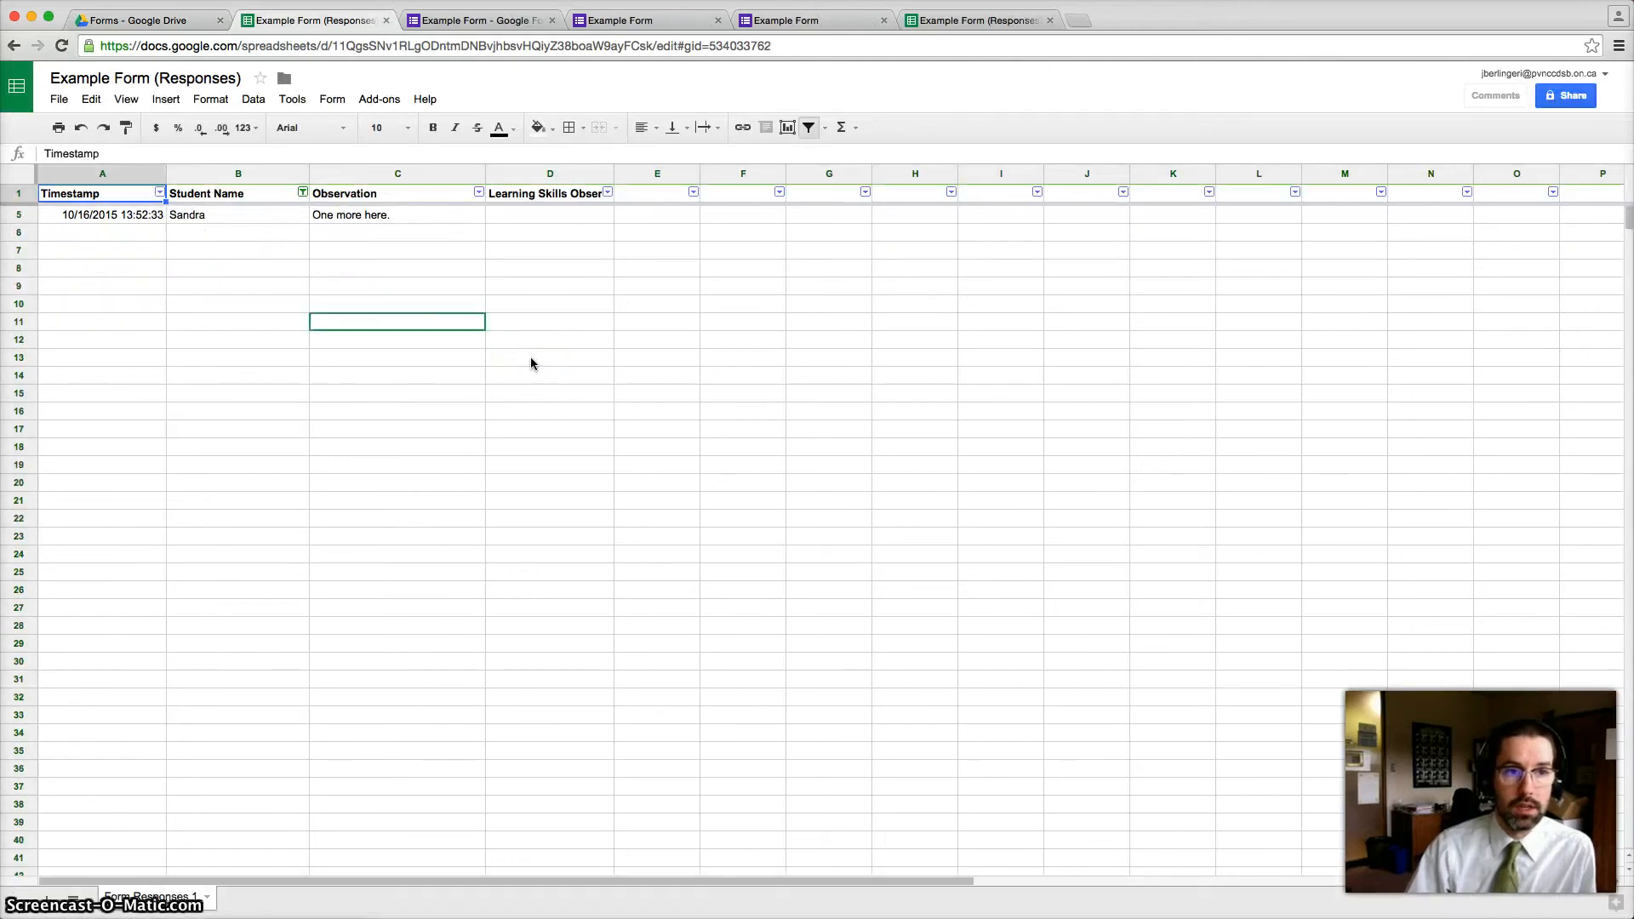
- Look at the form-related commands available in the response spreadsheet, then bring the live form back into view
{"action": "left_click", "coordinate": [330, 101]}
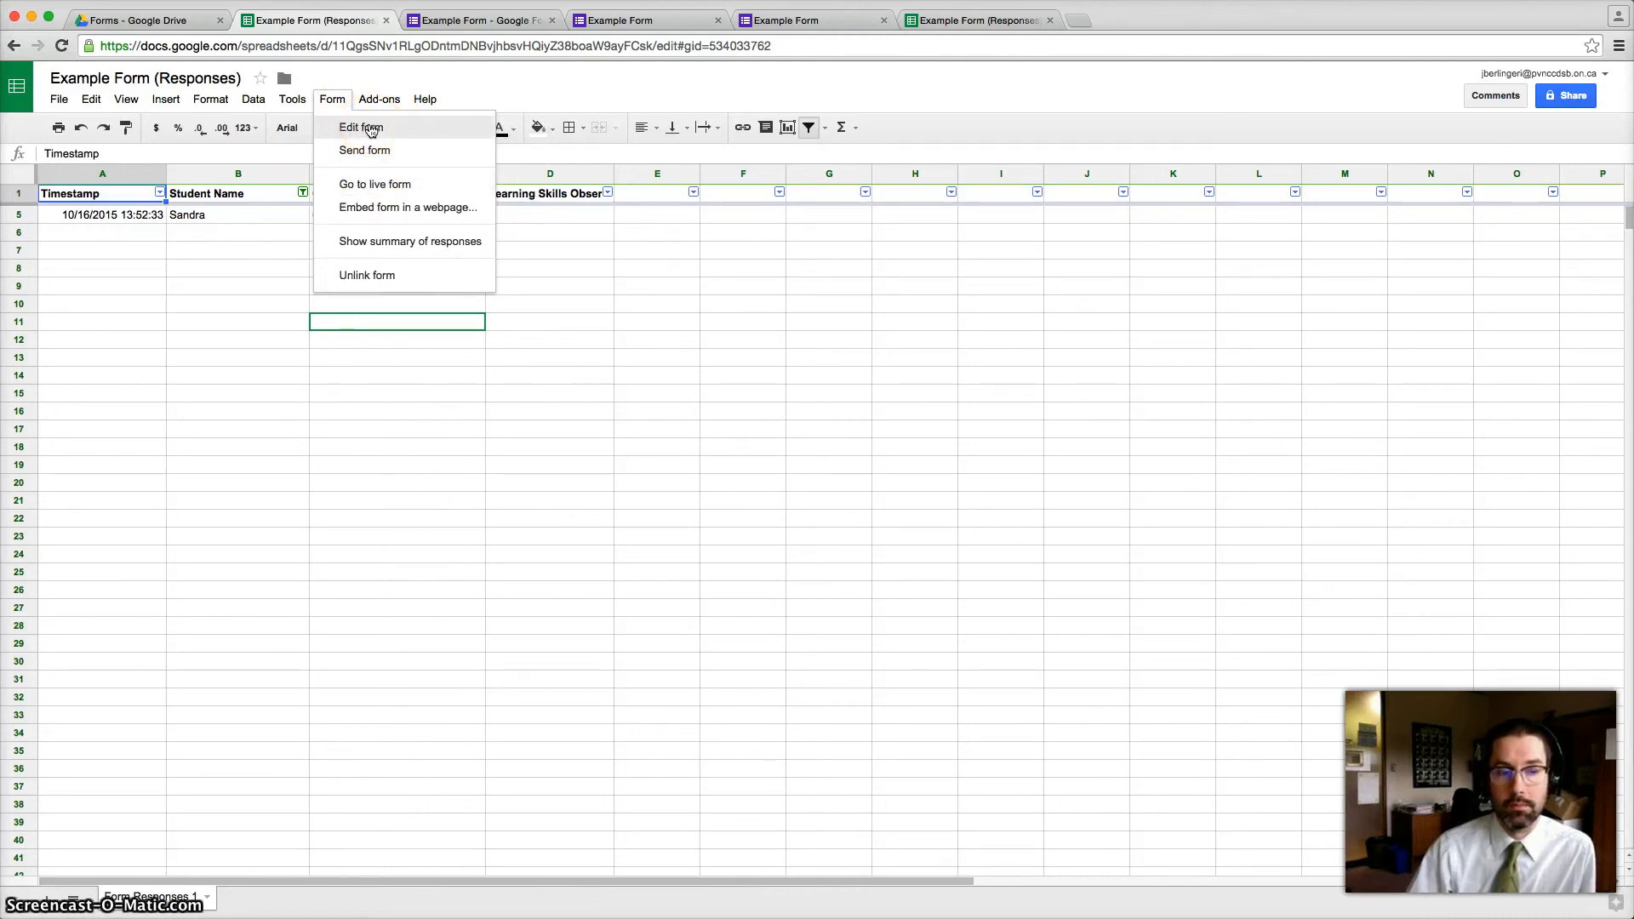
{"action": "left_click", "coordinate": [650, 320]}
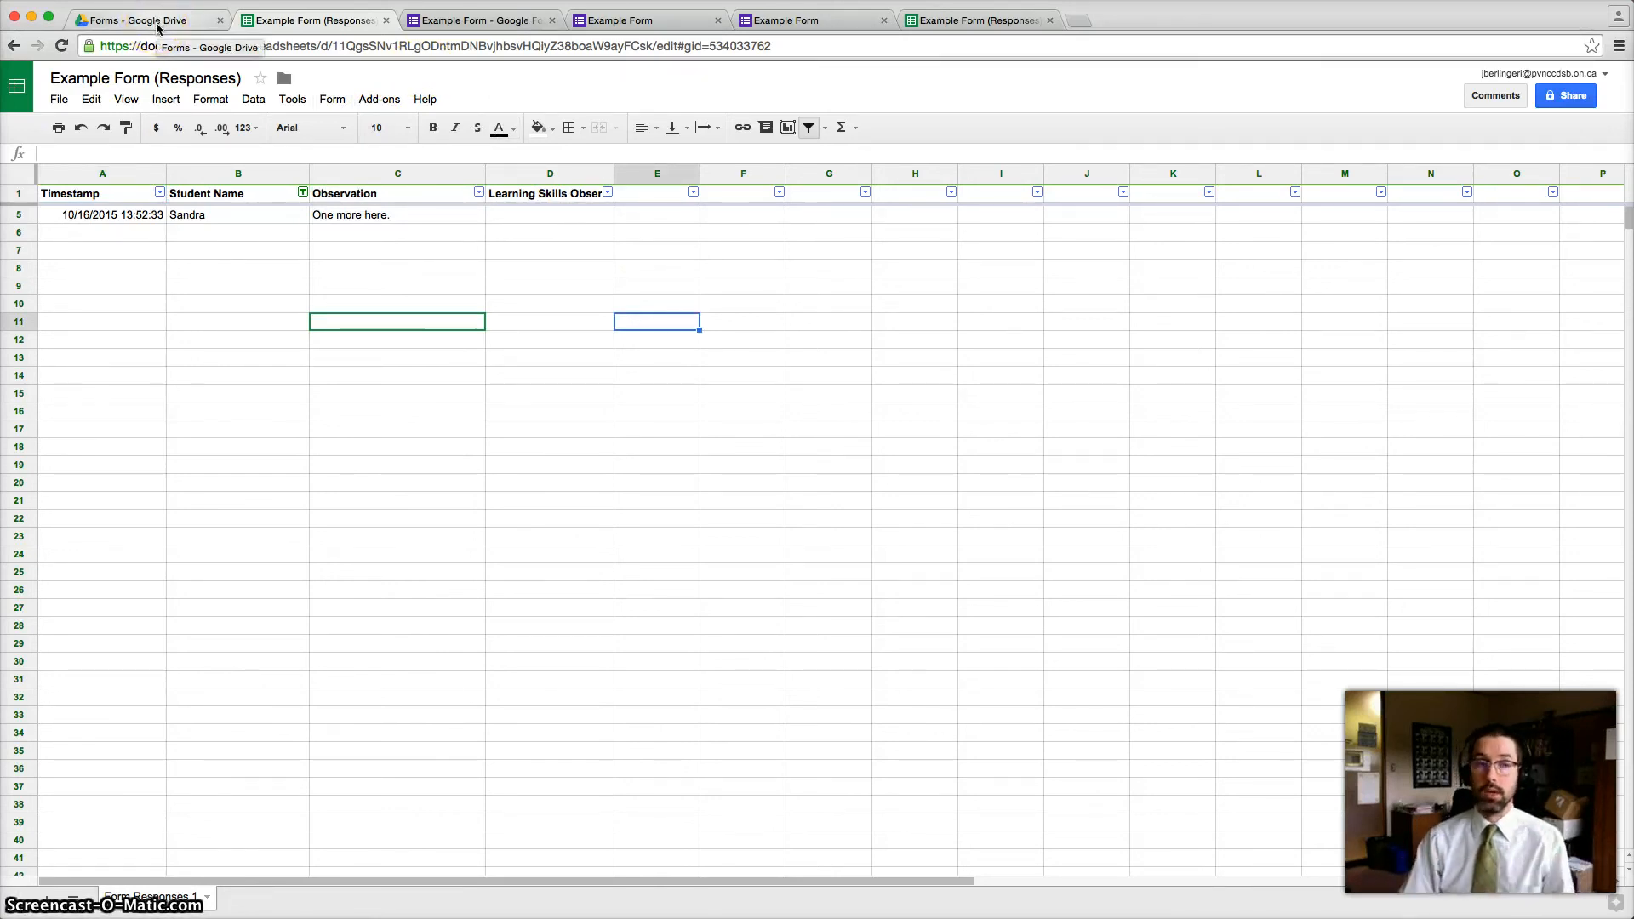
{"action": "left_click", "coordinate": [759, 19]}
{"action": "left_click", "coordinate": [759, 225]}
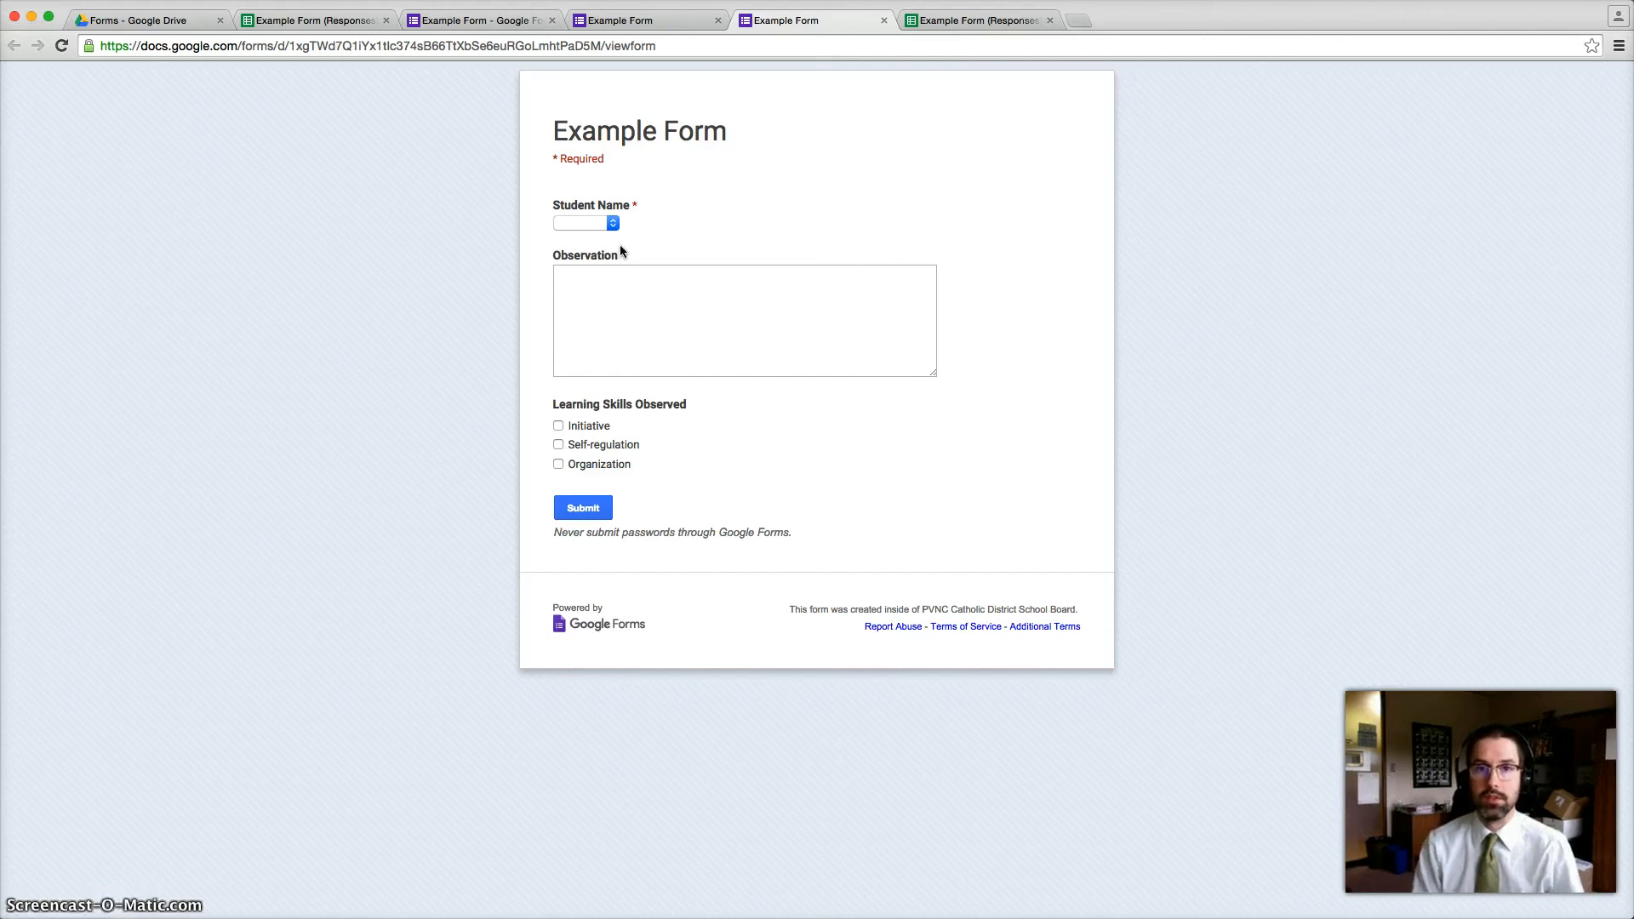
{"action": "left_click", "coordinate": [308, 536]}
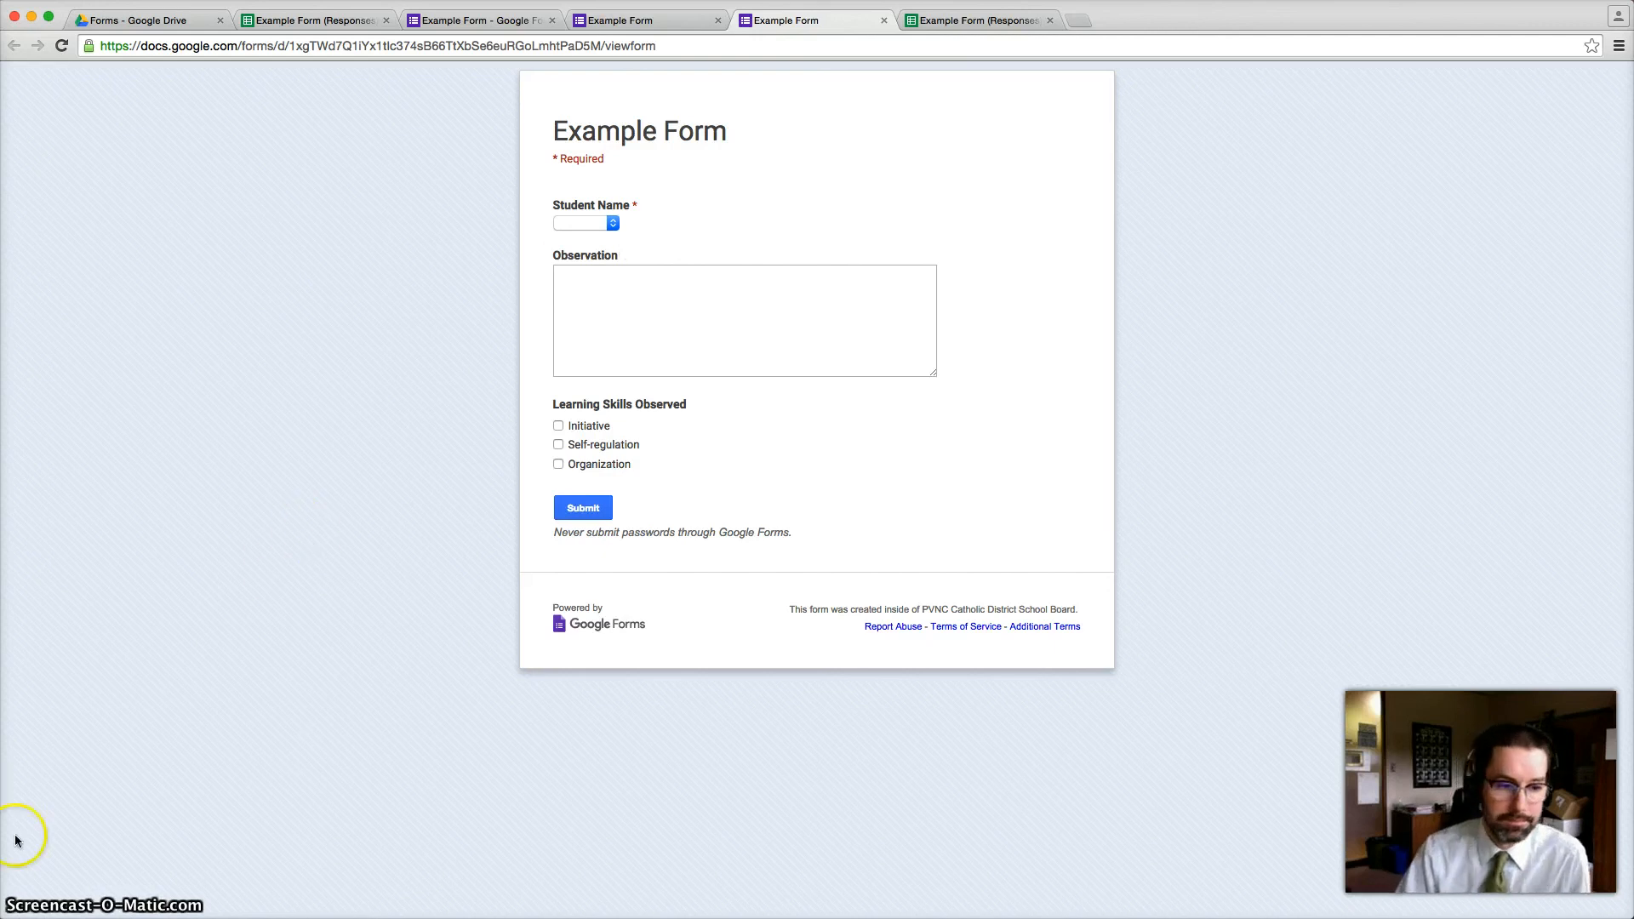